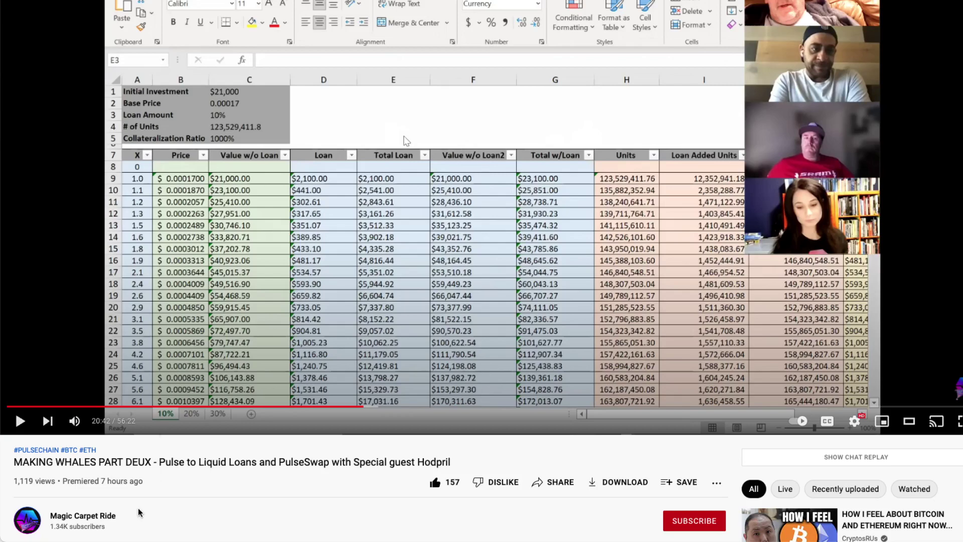
pyautogui.scroll(-1, 138, 507)
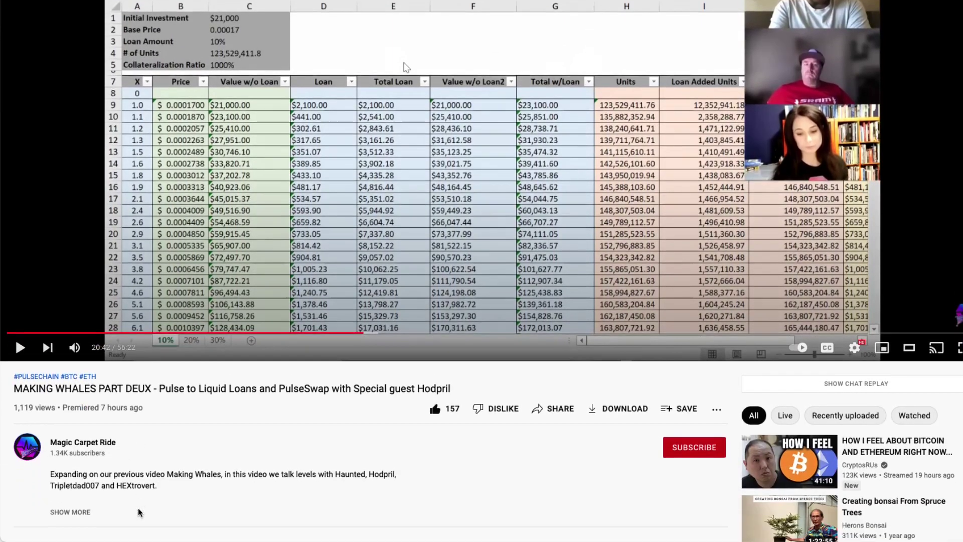
pyautogui.scroll(-1, 137, 507)
pyautogui.scroll(3, 107, 450)
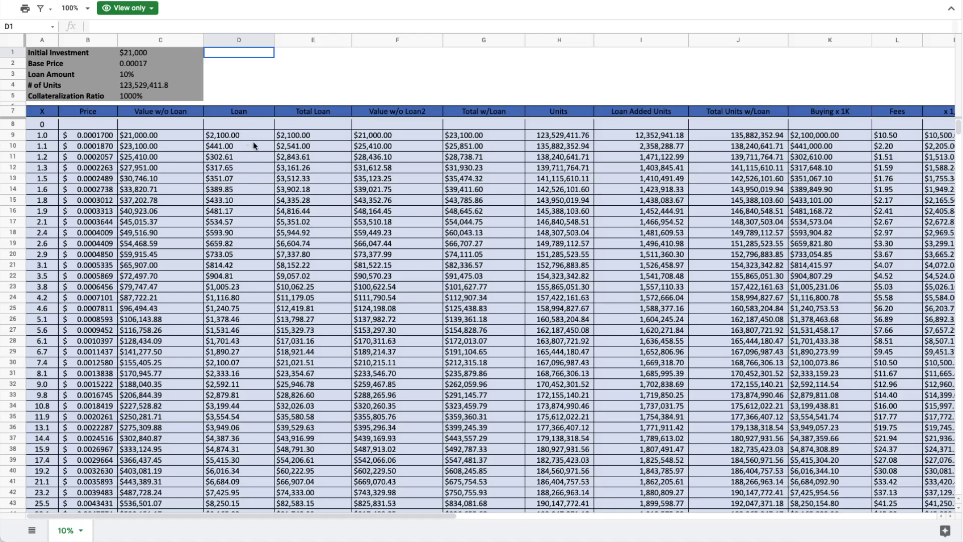
# Examine the initial investment, base price and loan amount in the view-only spreadsheet against its Price and X multiplier columns.
pyautogui.click(137, 56)
pyautogui.click(131, 64)
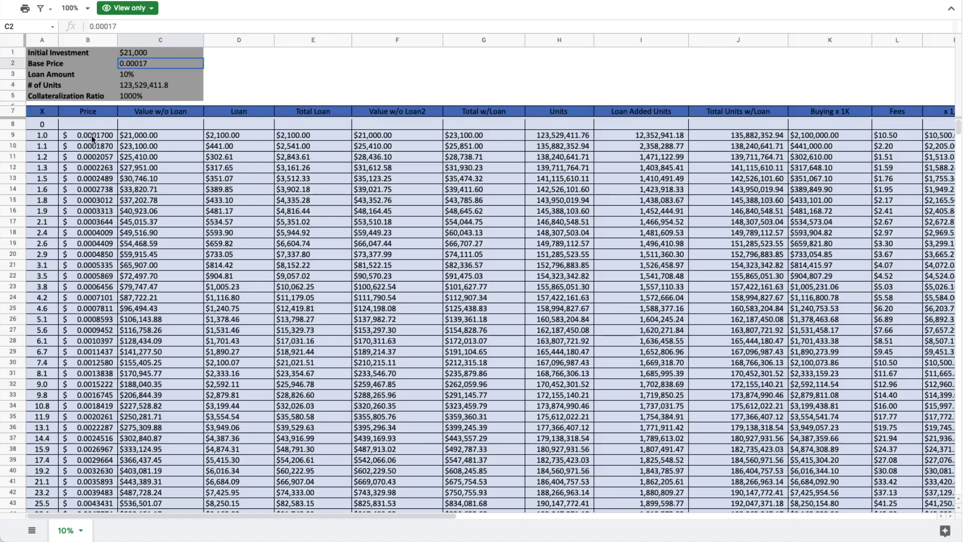
pyautogui.click(91, 137)
pyautogui.click(140, 75)
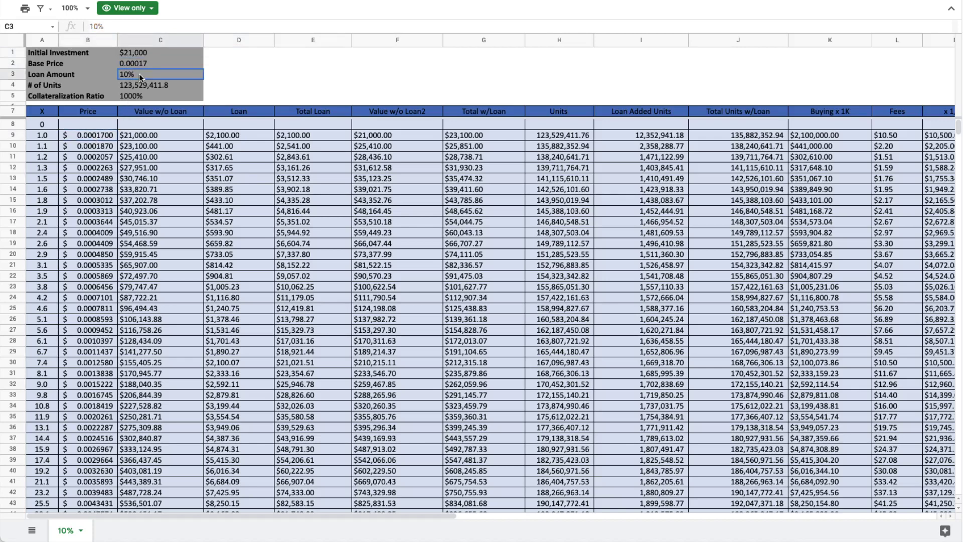
pyautogui.click(46, 137)
pyautogui.click(134, 74)
pyautogui.moveTo(50, 134); pyautogui.dragTo(49, 167)
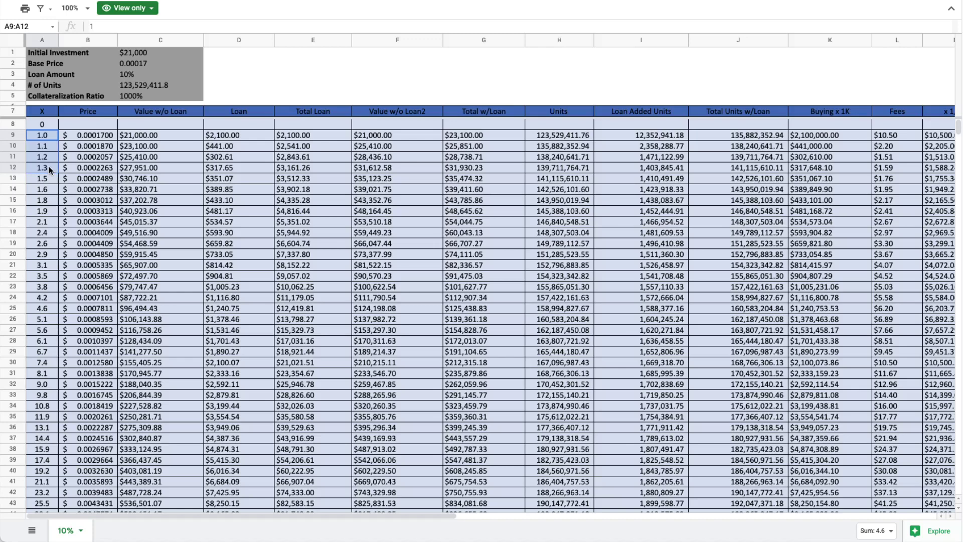
pyautogui.click(49, 167)
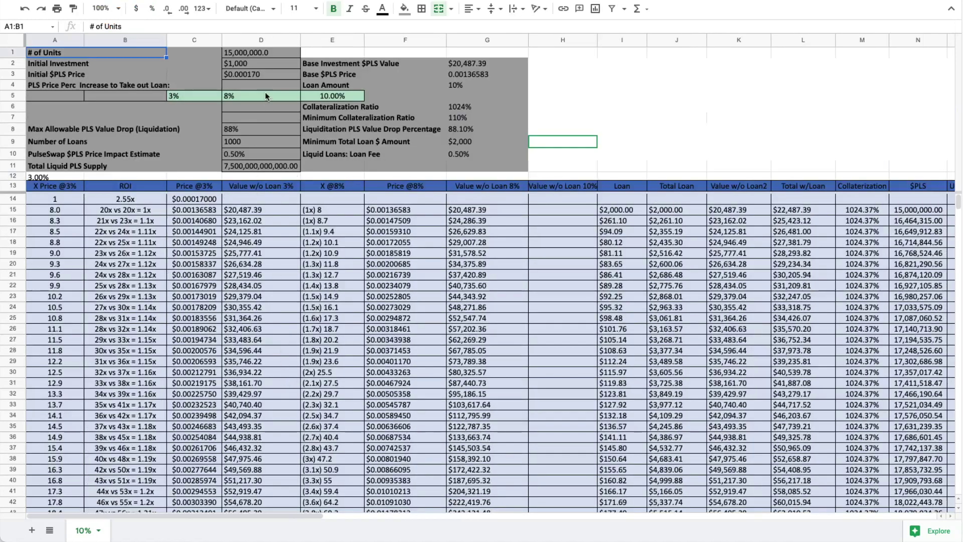
# Set the Initial Investment to $1,500 in the editable loan spreadsheet.
pyautogui.click(242, 63)
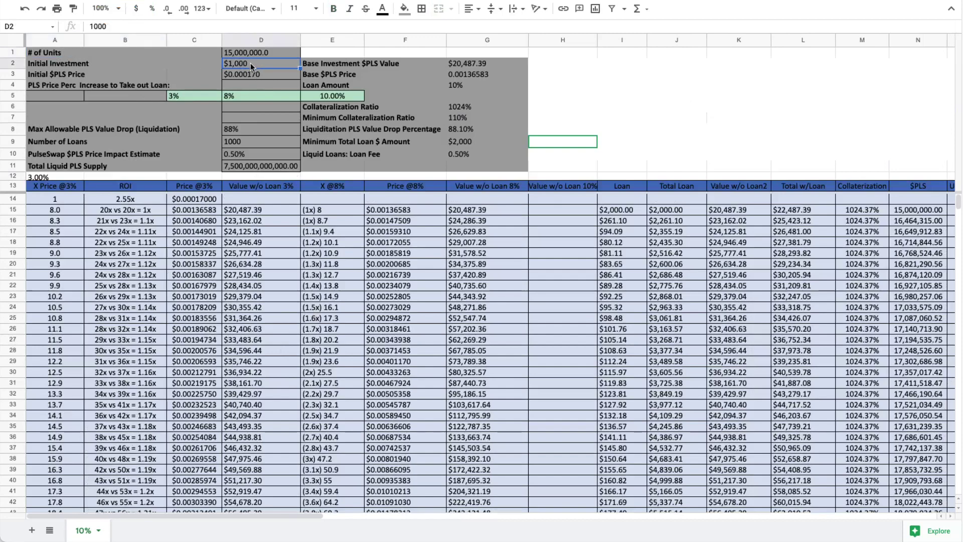
pyautogui.write('1500')
pyautogui.press('Return')
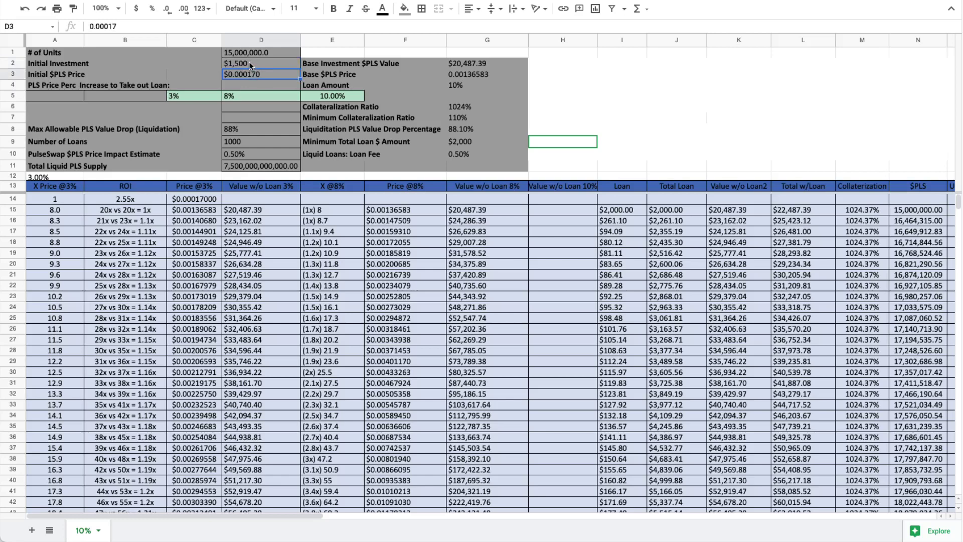
pyautogui.click(250, 65)
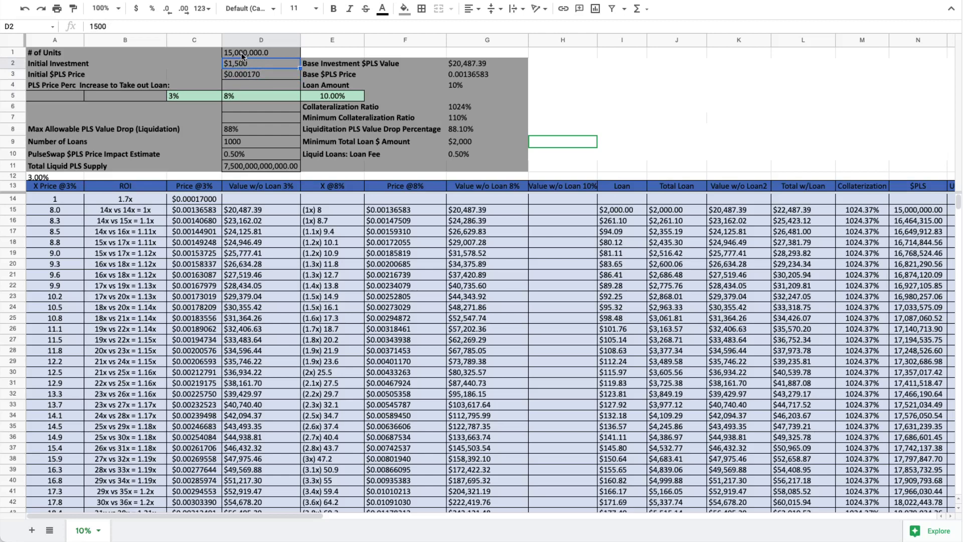
# Examine the number of units, initial investment, initial $PLS price and the first two price-increase percentages for taking out loans.
pyautogui.click(242, 56)
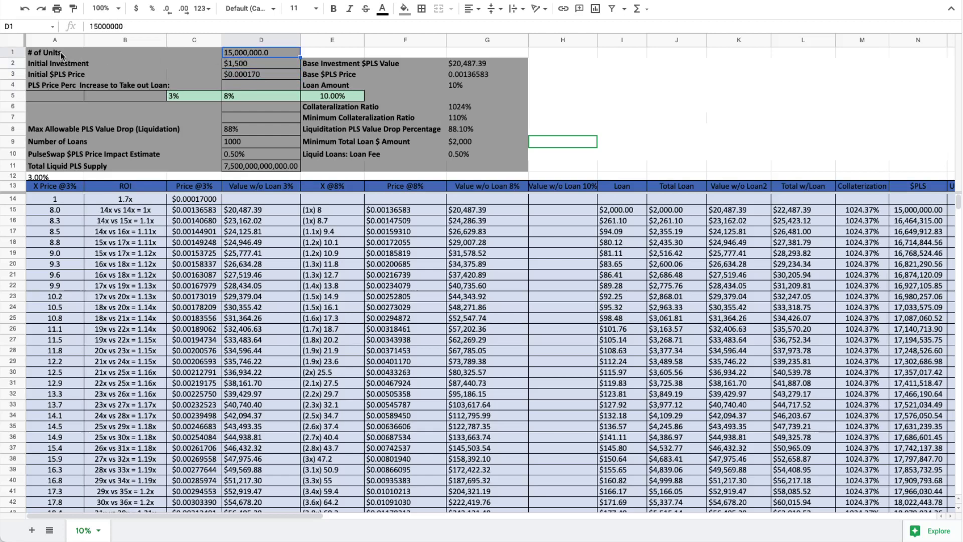
pyautogui.click(239, 62)
pyautogui.click(248, 74)
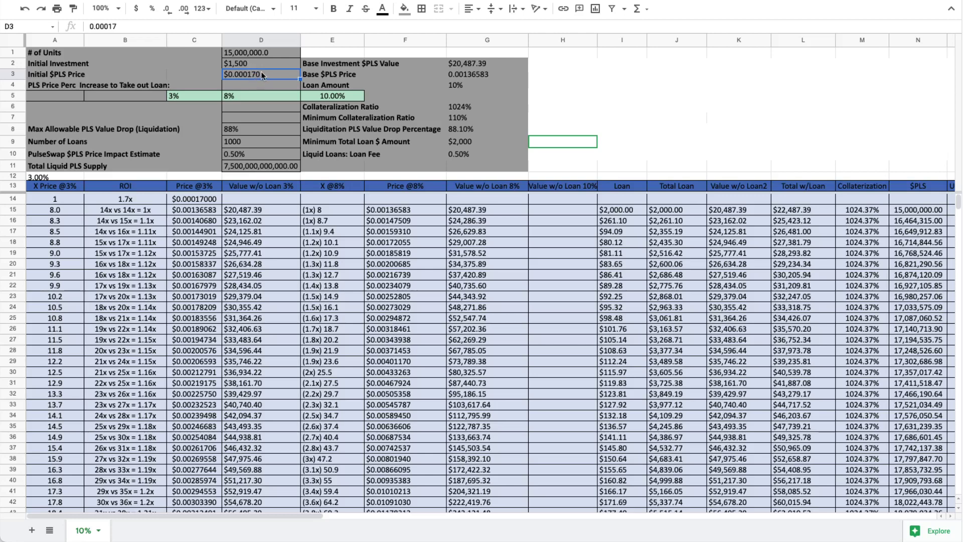
pyautogui.click(184, 95)
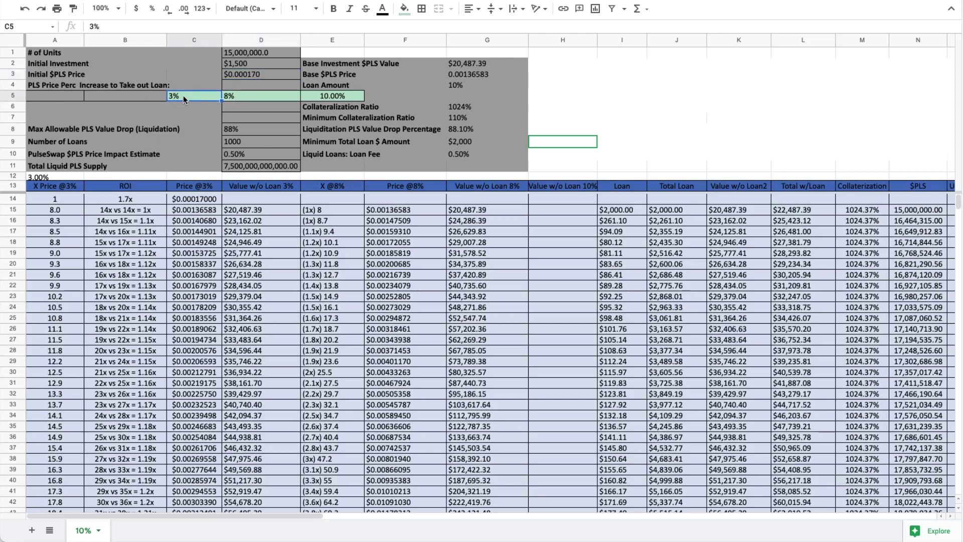
pyautogui.click(249, 99)
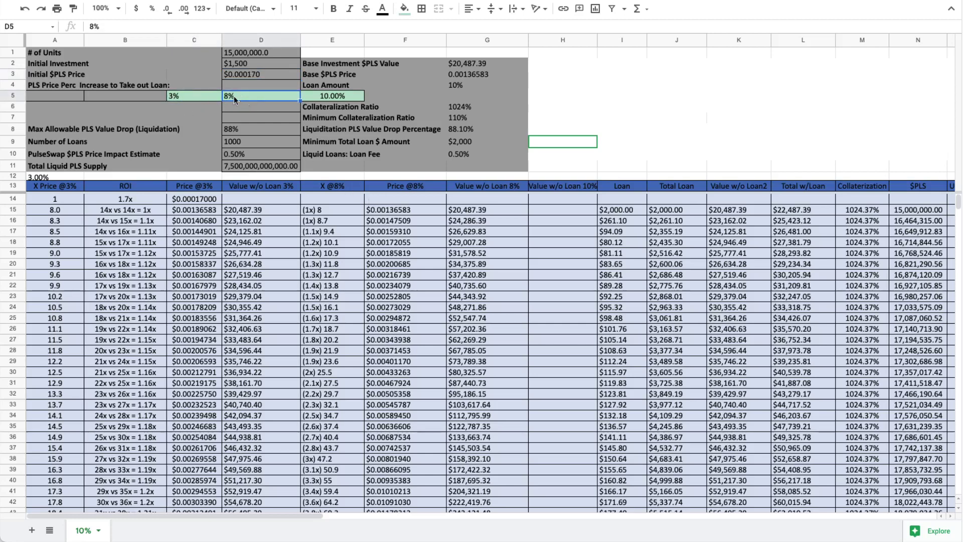
pyautogui.click(197, 95)
pyautogui.moveTo(256, 98); pyautogui.dragTo(203, 97)
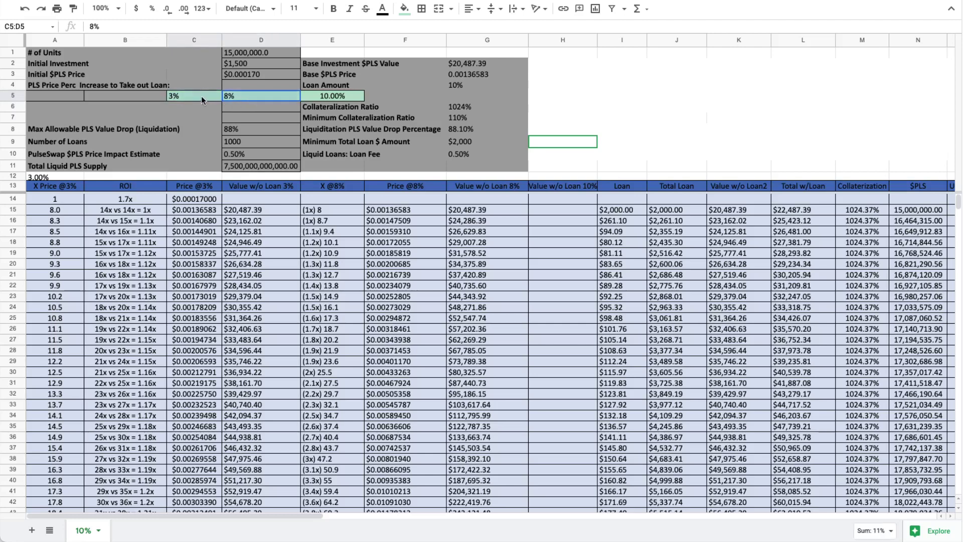
pyautogui.click(202, 96)
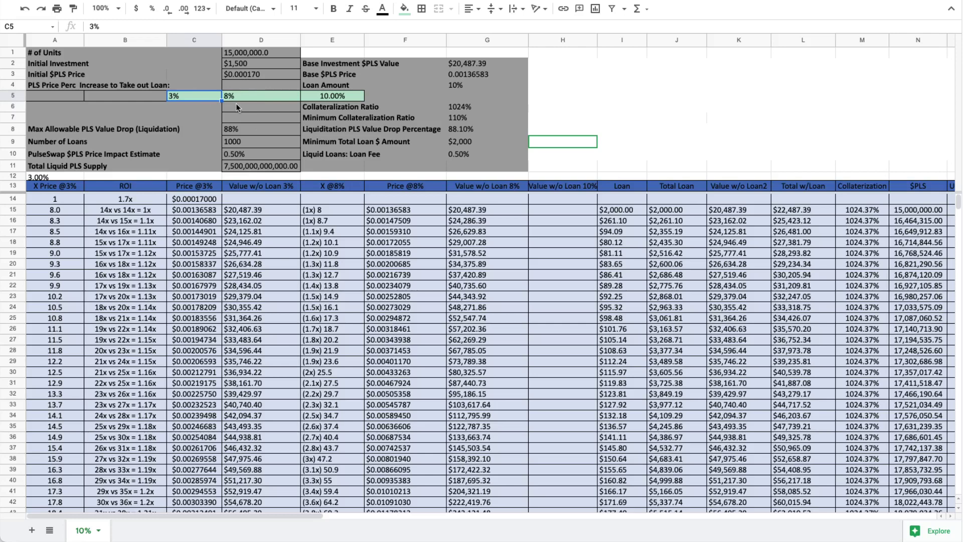
# Compare the Max Allowable PLS Value Drop input with the Collateralization Ratio in the view-only spreadsheet.
pyautogui.click(242, 130)
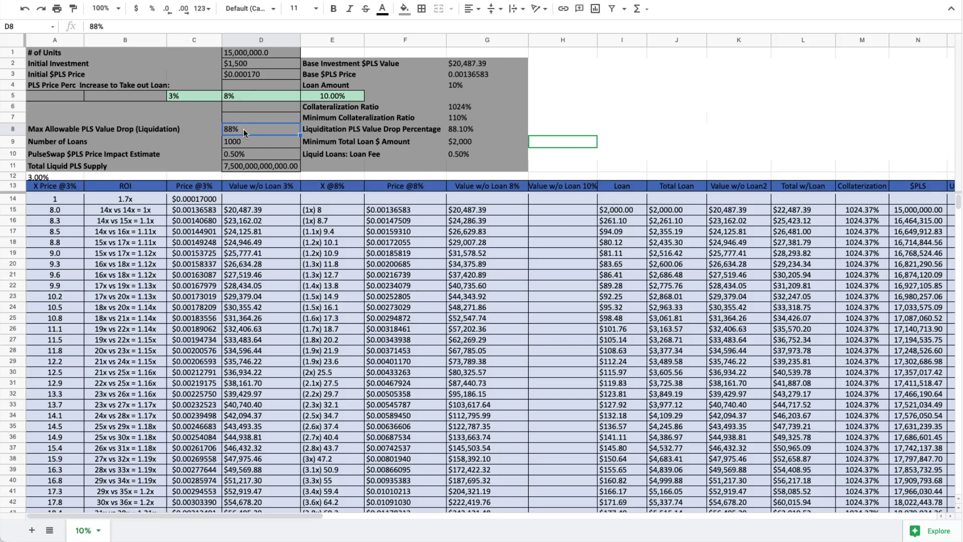
pyautogui.click(134, 128)
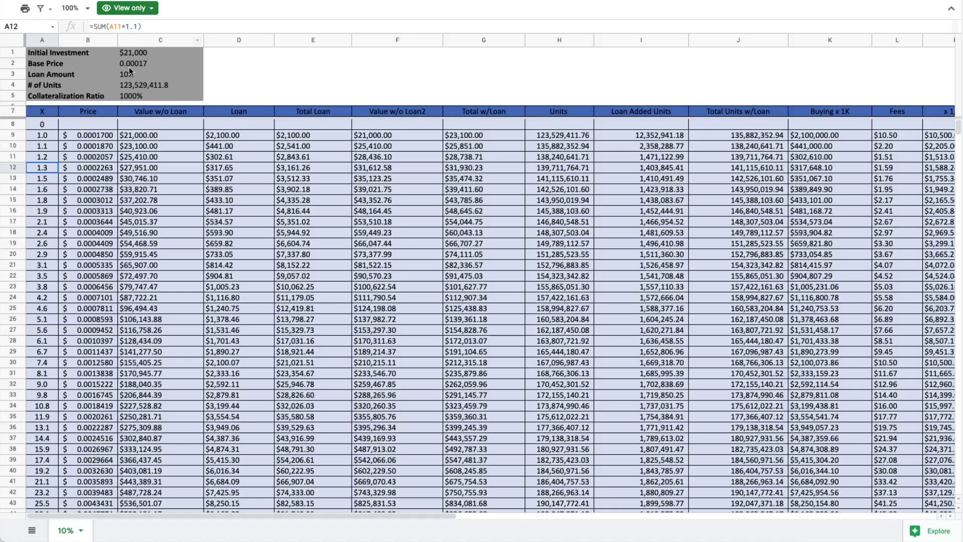
pyautogui.click(132, 95)
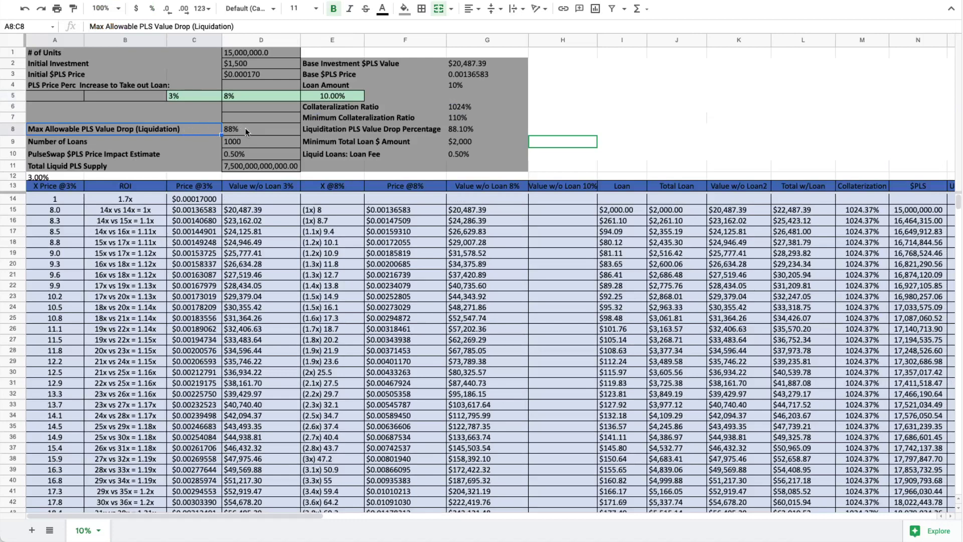
# Set the Max Allowable PLS Value Drop (Liquidation) to 95% in the editable spreadsheet.
pyautogui.click(245, 128)
pyautogui.click(187, 131)
pyautogui.click(245, 130)
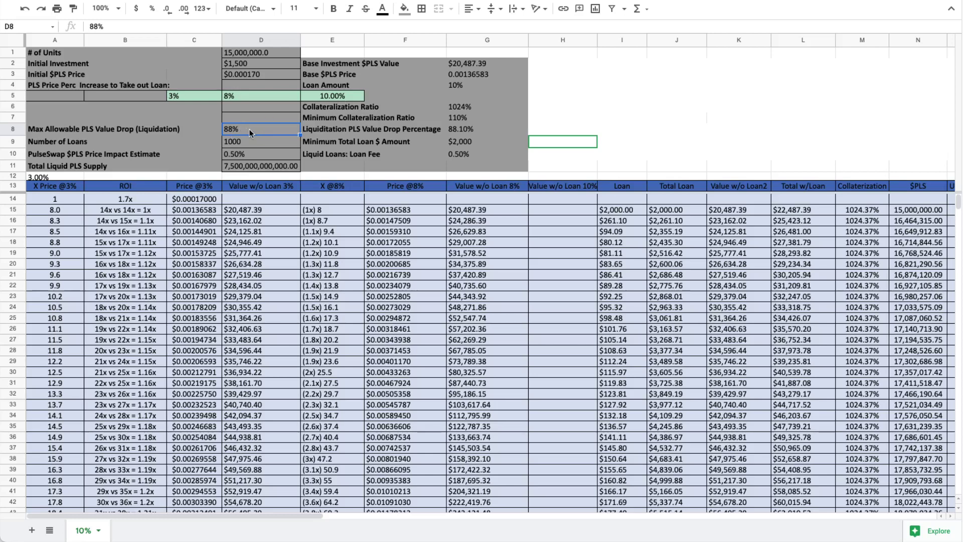
pyautogui.write('95')
pyautogui.press('Return')
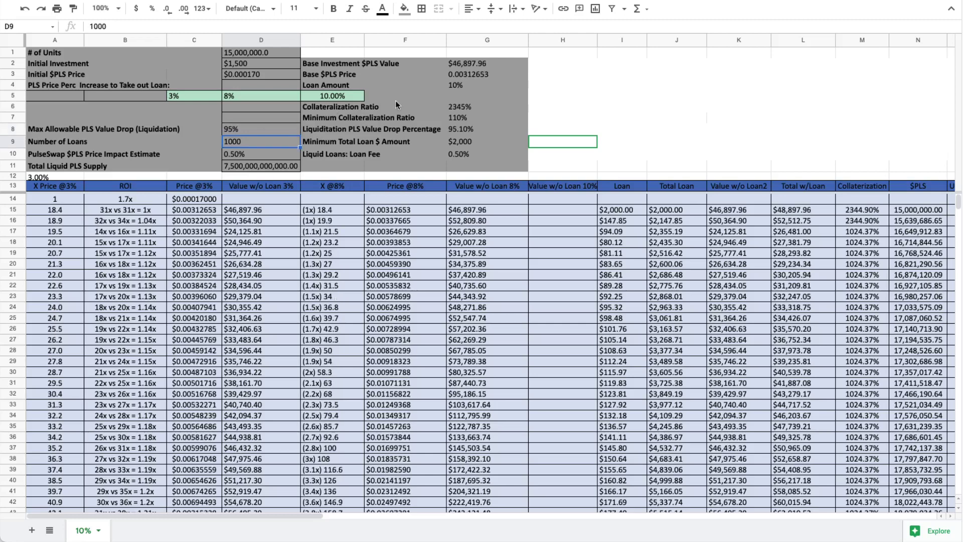
# Examine the calculated values in G2:G10, the inputs in D1:D11 and the Collateralization Ratio formula.
pyautogui.click(462, 108)
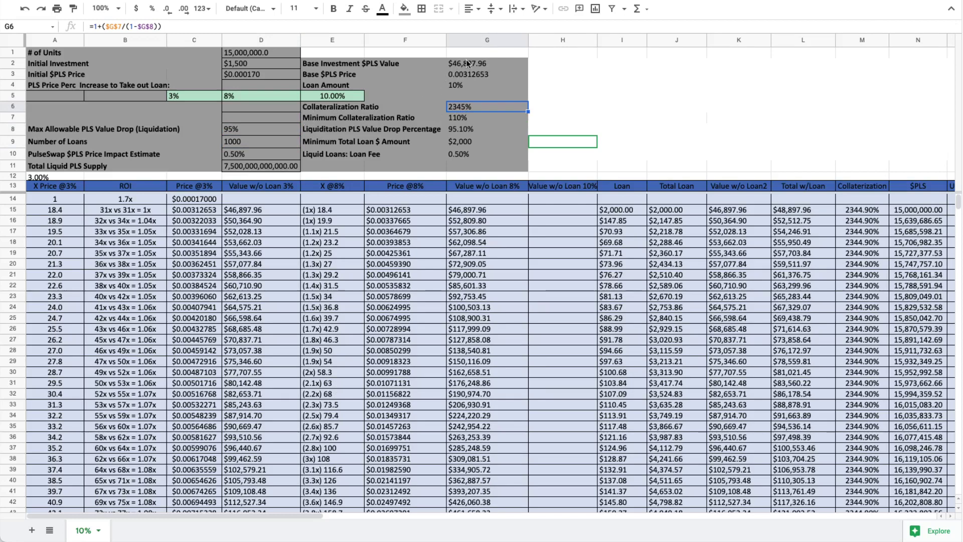
pyautogui.moveTo(471, 64); pyautogui.dragTo(470, 160)
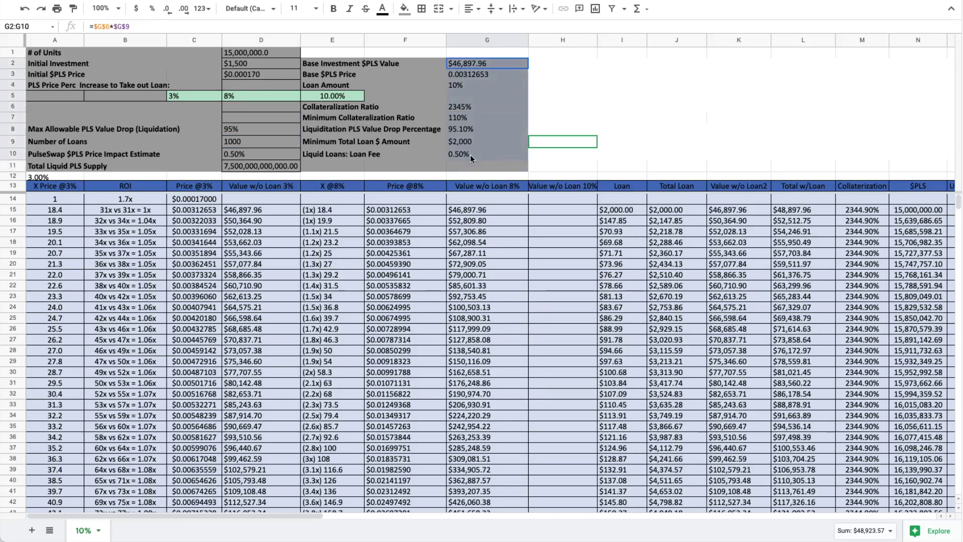
pyautogui.moveTo(269, 53); pyautogui.dragTo(259, 168)
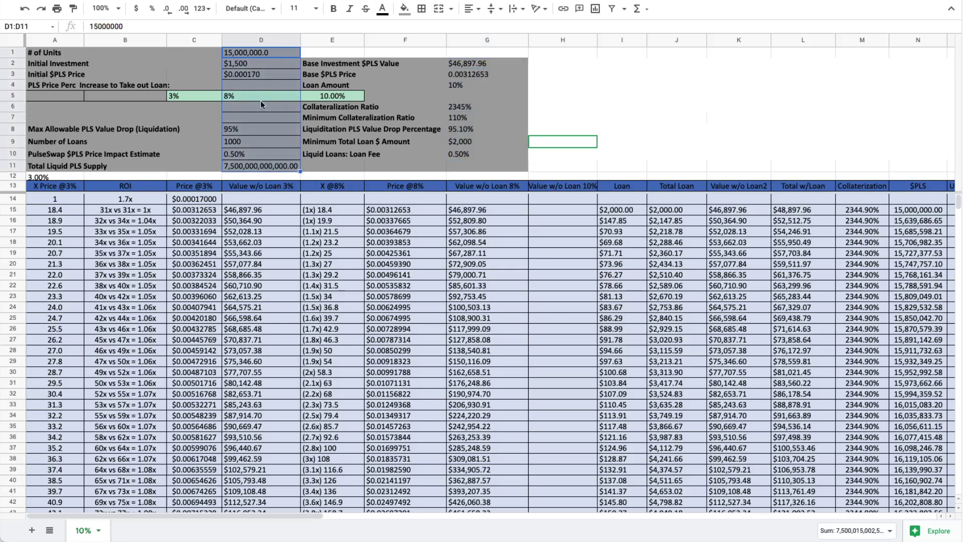
pyautogui.click(246, 131)
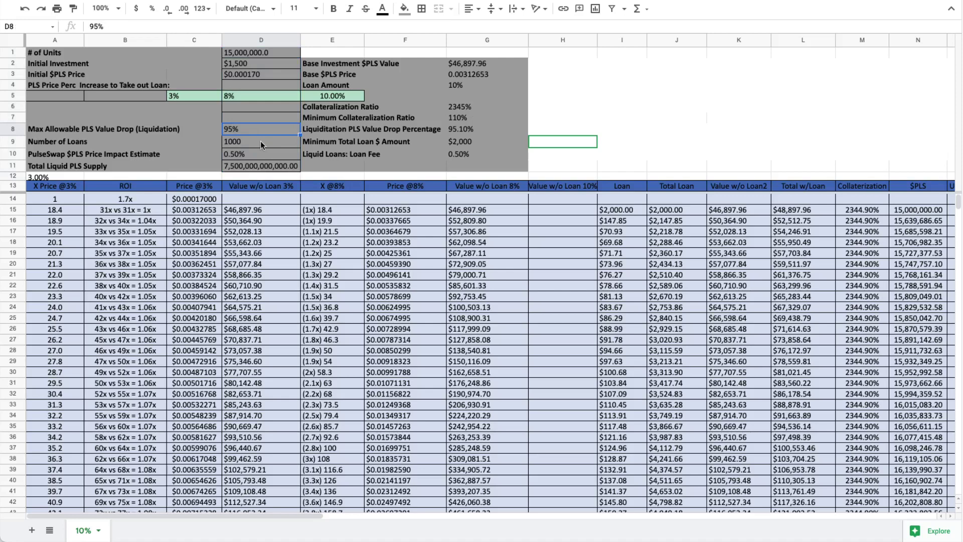
pyautogui.click(455, 106)
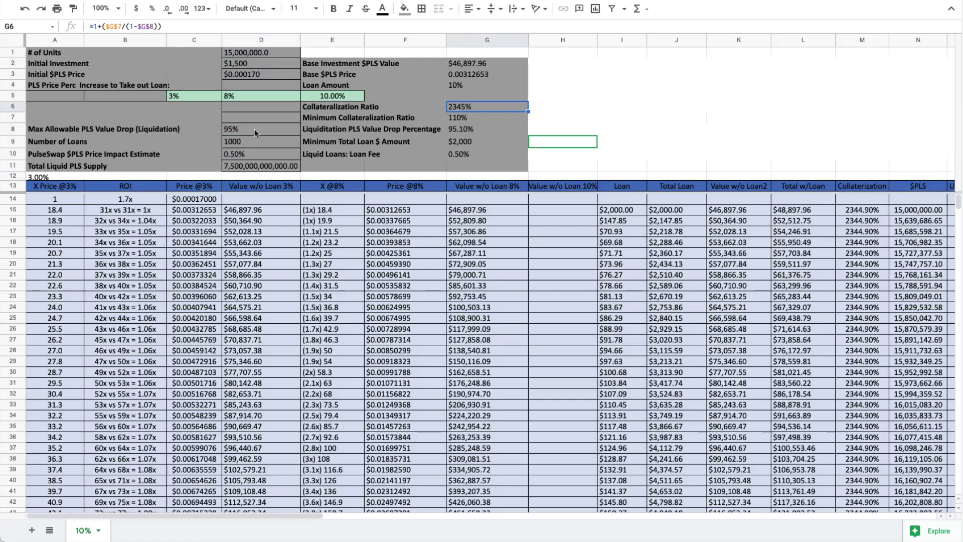
# Set the Max Allowable PLS Value Drop back to 88%.
pyautogui.click(245, 131)
pyautogui.write('88')
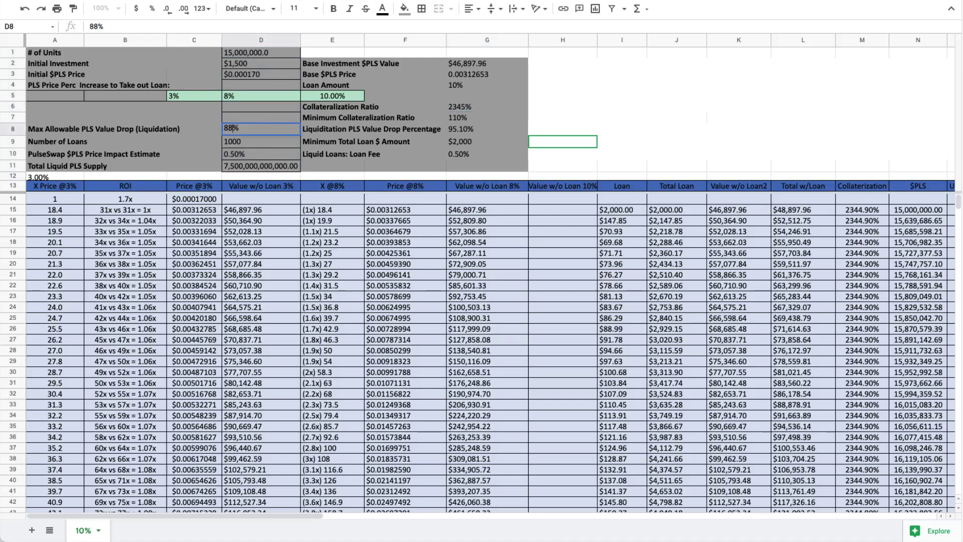
pyautogui.press('Return')
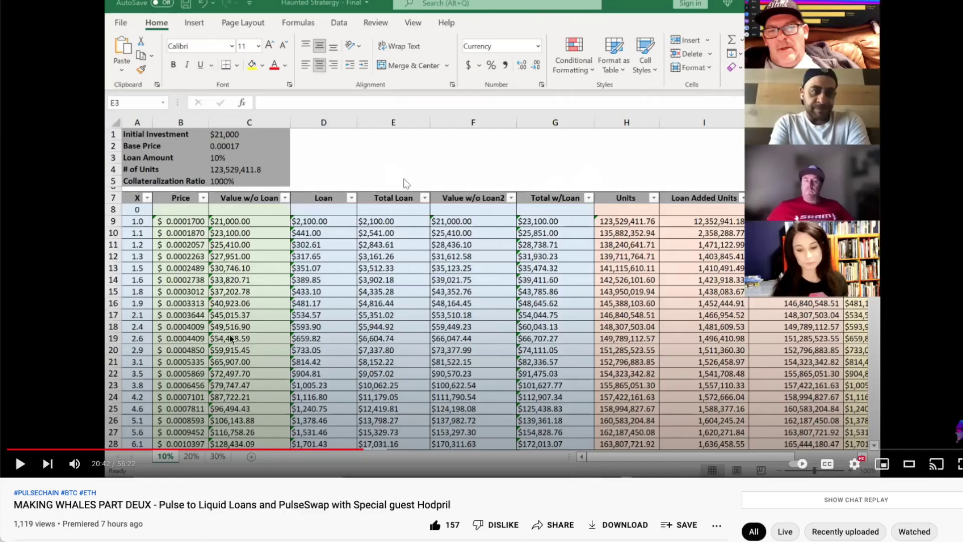
pyautogui.scroll(-3, 230, 335)
pyautogui.scroll(3, 229, 335)
pyautogui.scroll(-1, 230, 335)
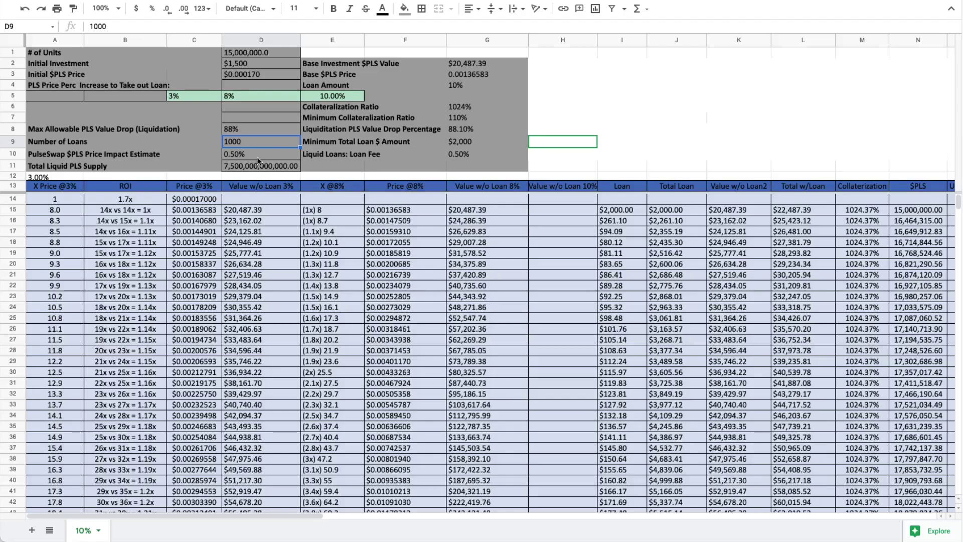
# Set the Max Allowable PLS Value Drop to 95% again in the editable spreadsheet.
pyautogui.click(242, 128)
pyautogui.write('95')
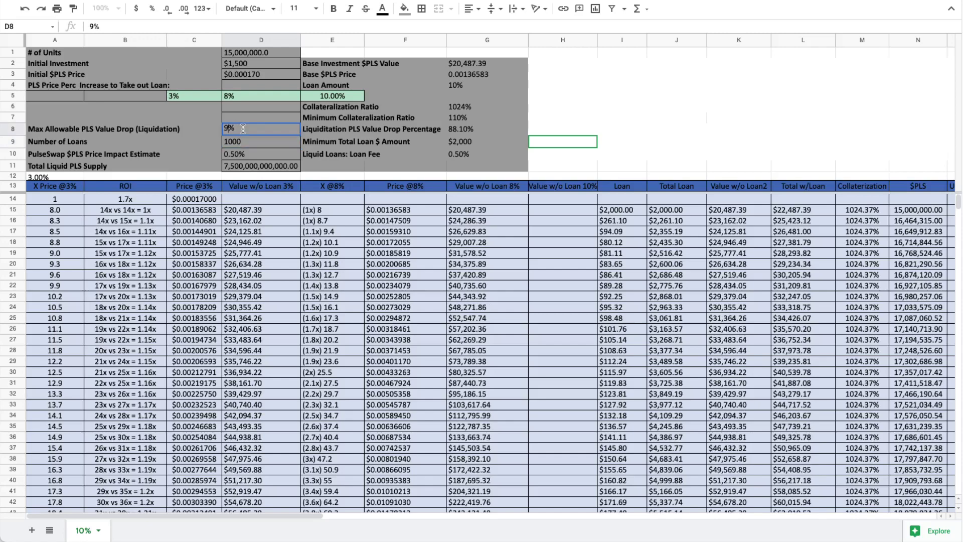
pyautogui.press('Return')
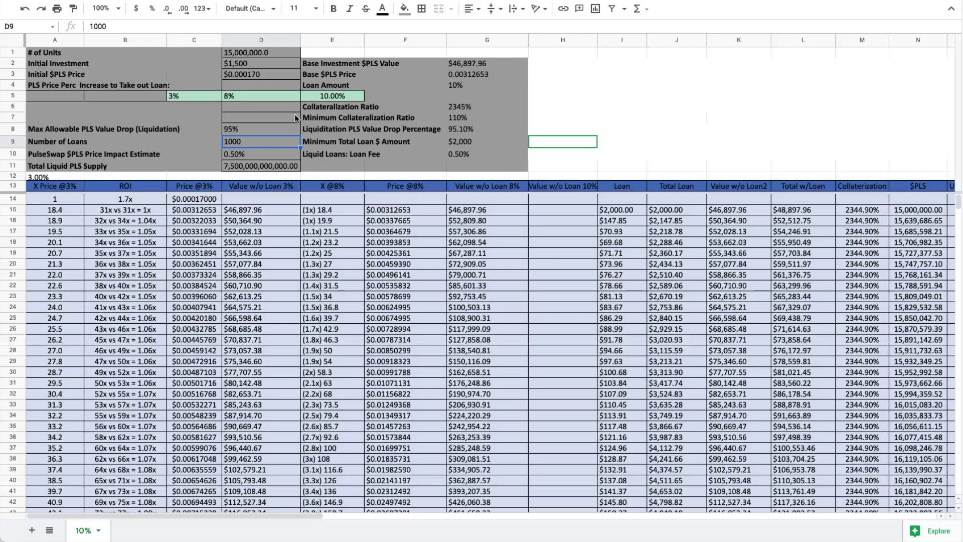
# Check how the Max Allowable PLS Value Drop and Minimum Collateralization Ratio relate to the Collateralization Ratio formula.
pyautogui.click(246, 131)
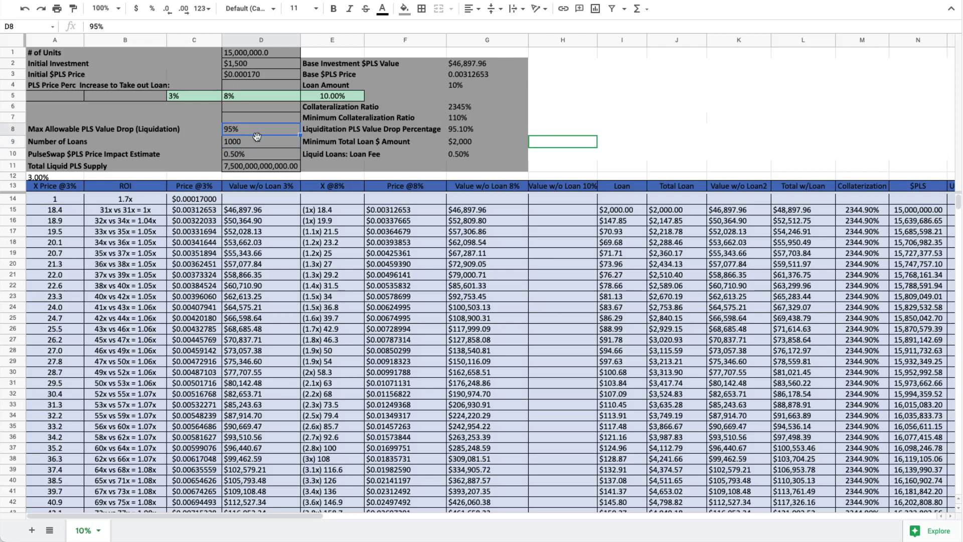
pyautogui.click(405, 117)
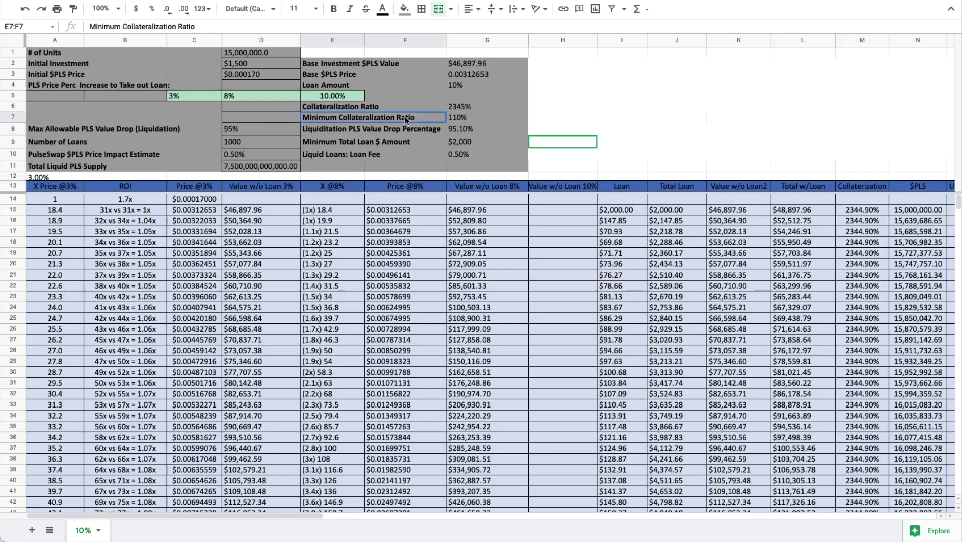
pyautogui.click(456, 120)
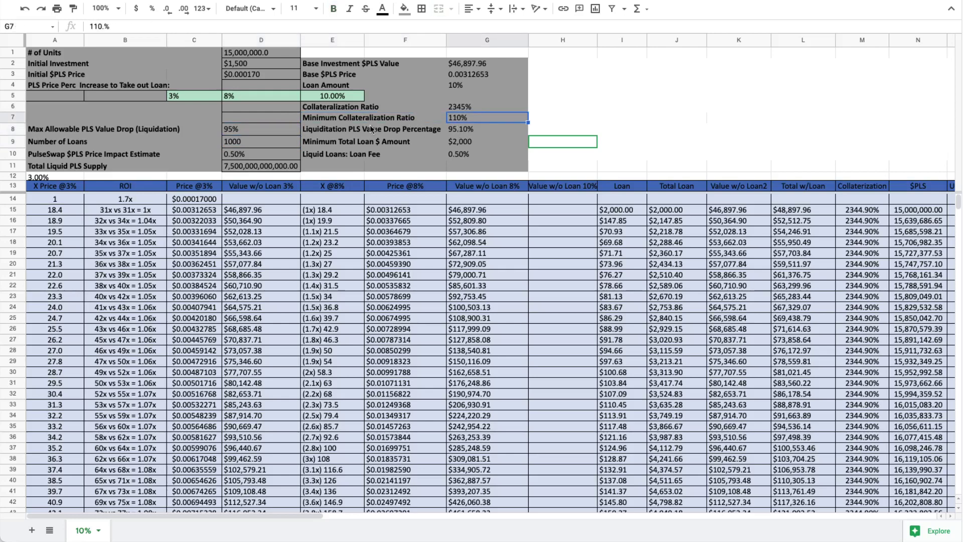
pyautogui.click(239, 128)
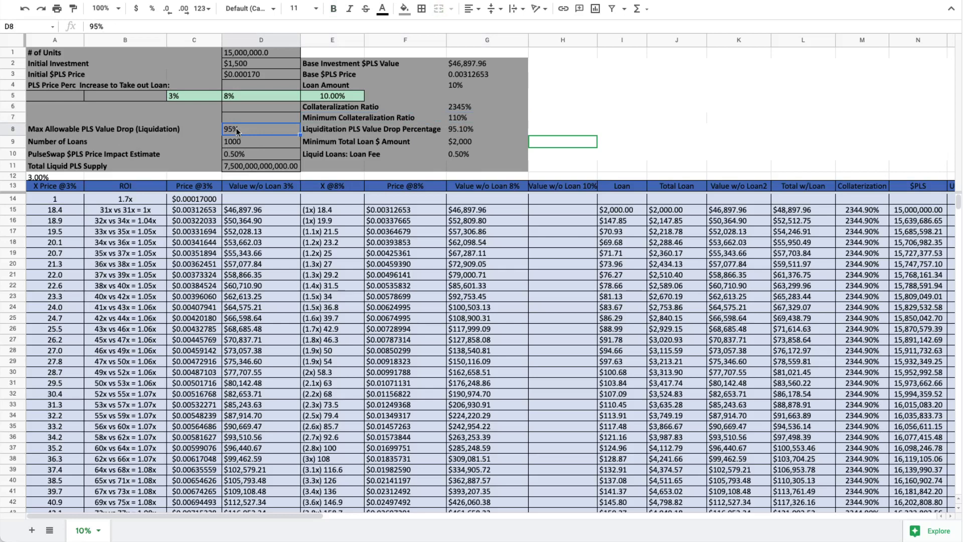
pyautogui.click(467, 110)
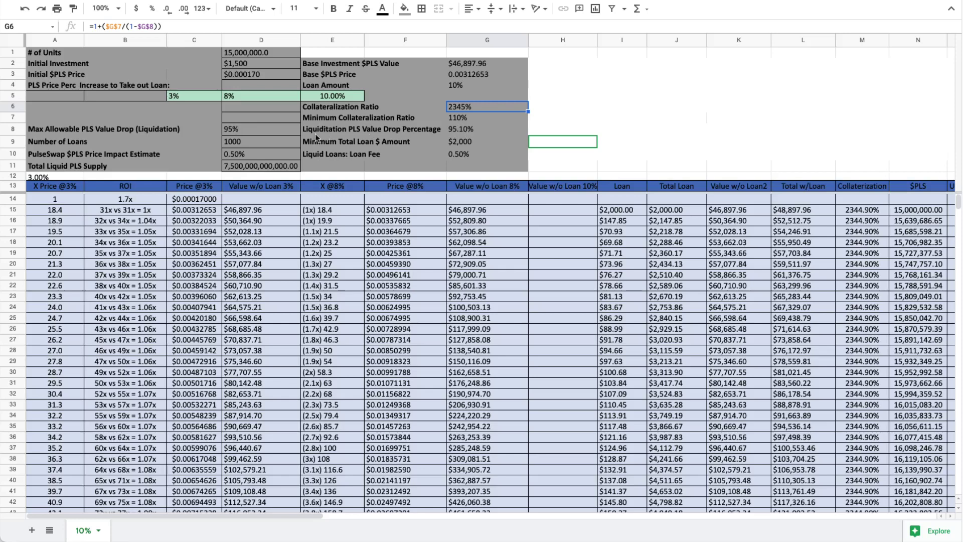
# Compare the Liquidation PLS Value Drop Percentage formula with the Max Allowable PLS Value Drop input and the Collateralization Ratio formula.
pyautogui.click(465, 129)
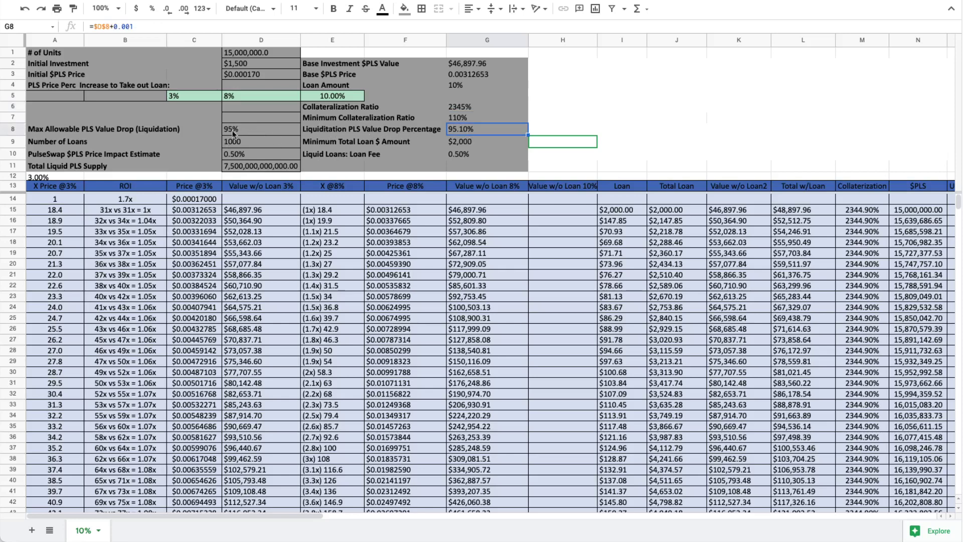
pyautogui.click(225, 132)
pyautogui.click(458, 127)
pyautogui.click(461, 104)
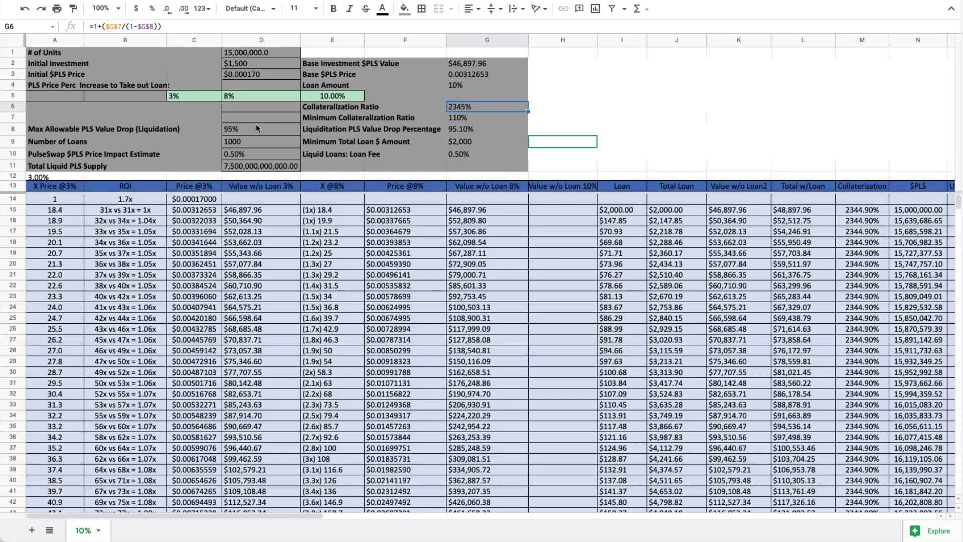
# Check the Number of Loans input and review the Buying x 1K values in the view-only spreadsheet.
pyautogui.click(247, 141)
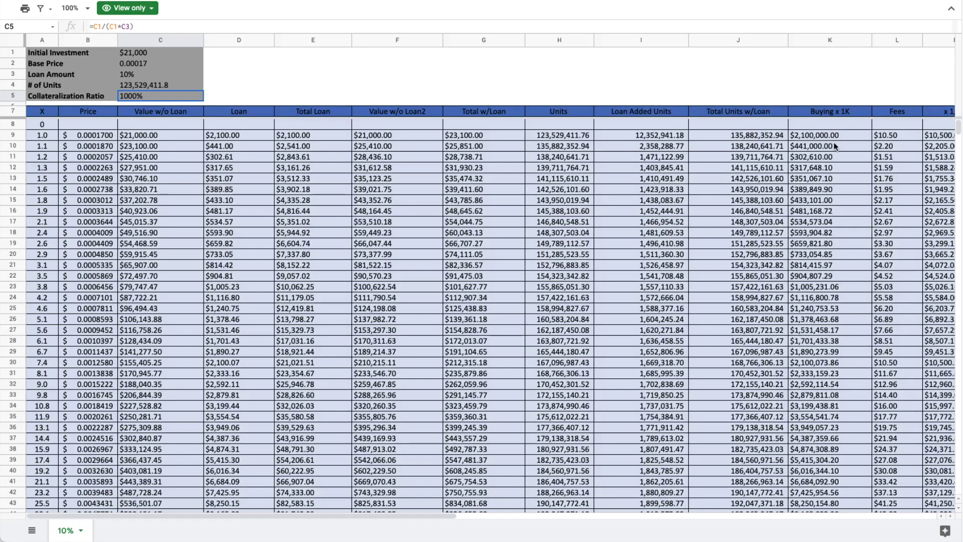
pyautogui.moveTo(831, 134); pyautogui.dragTo(828, 275)
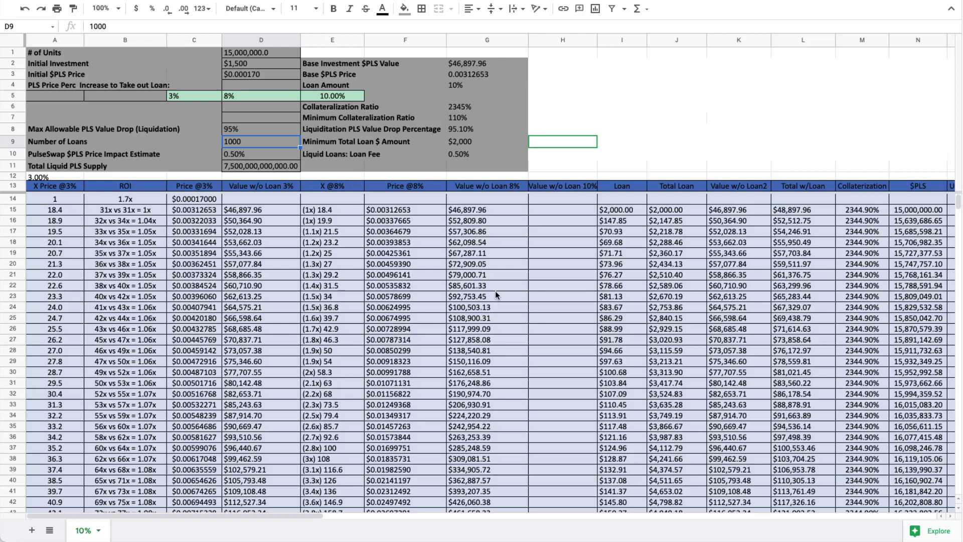
# Check the PulseSwap $PLS Price Impact Estimate in the editable spreadsheet alongside the first Loan and Total Loan formulas in row 15.
pyautogui.click(247, 154)
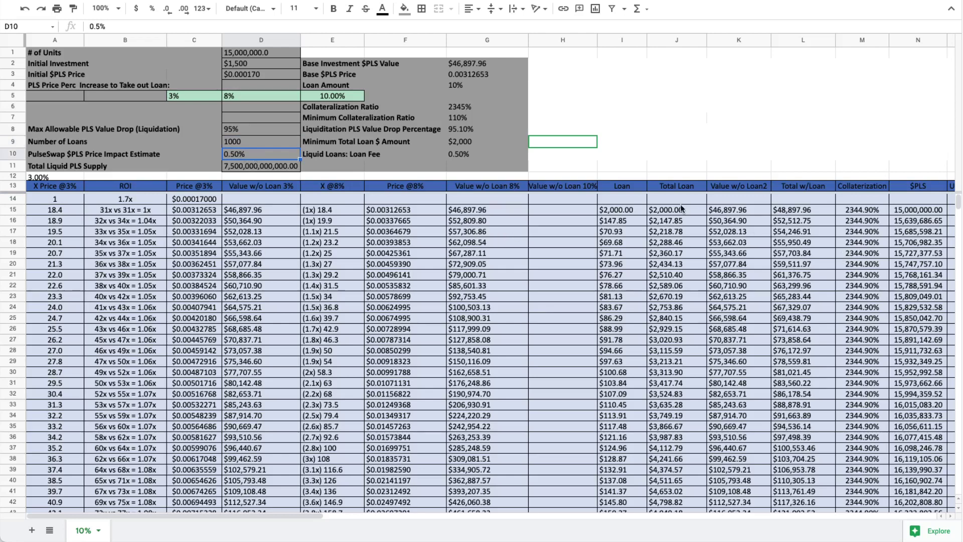
pyautogui.click(625, 209)
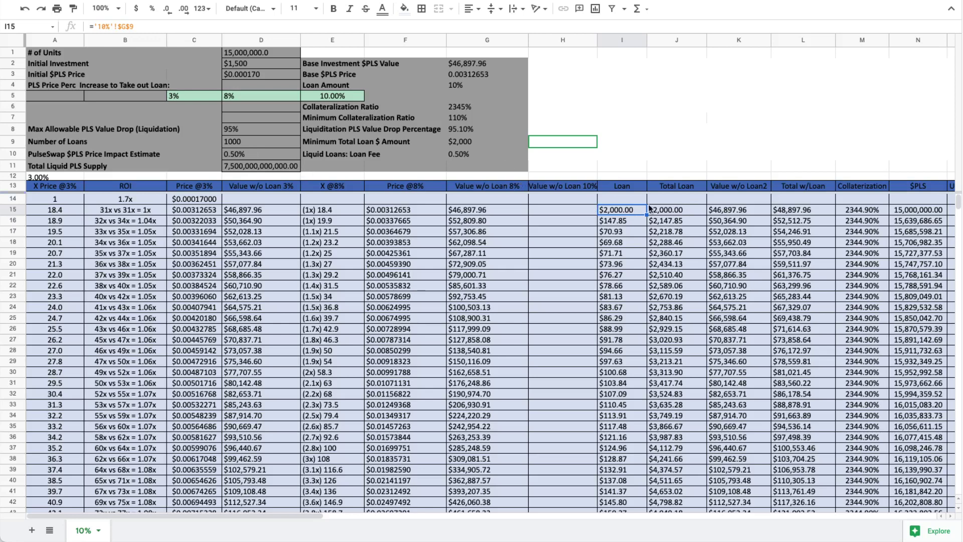
pyautogui.click(674, 213)
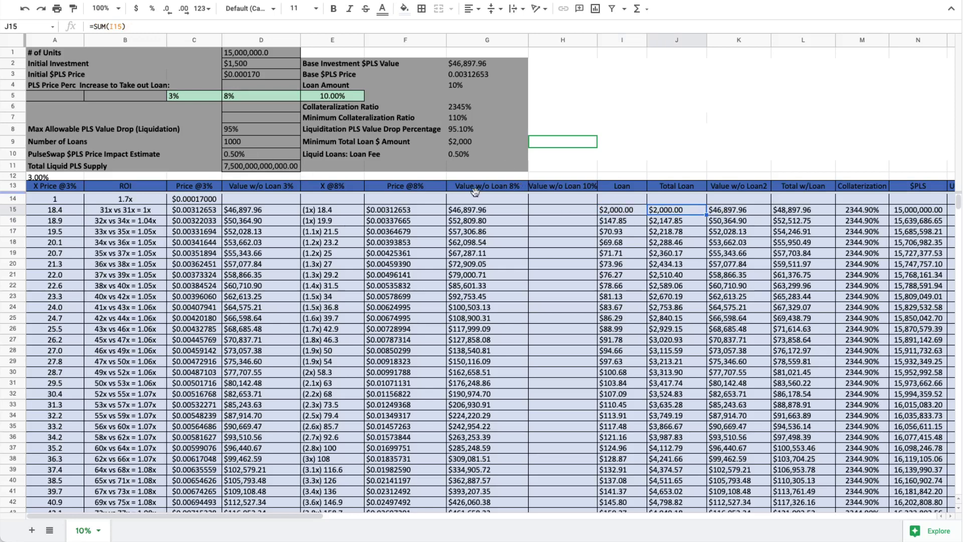
pyautogui.click(252, 153)
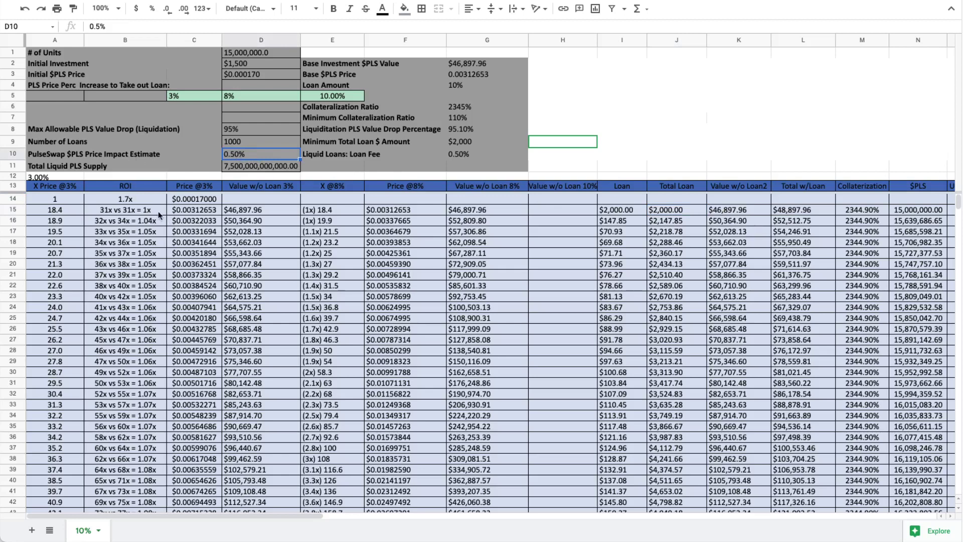
# Trace the USDL->PulseSWAP->$PLS formula in O15 to the loan, the row 15 price and the price impact estimate.
pyautogui.click(205, 209)
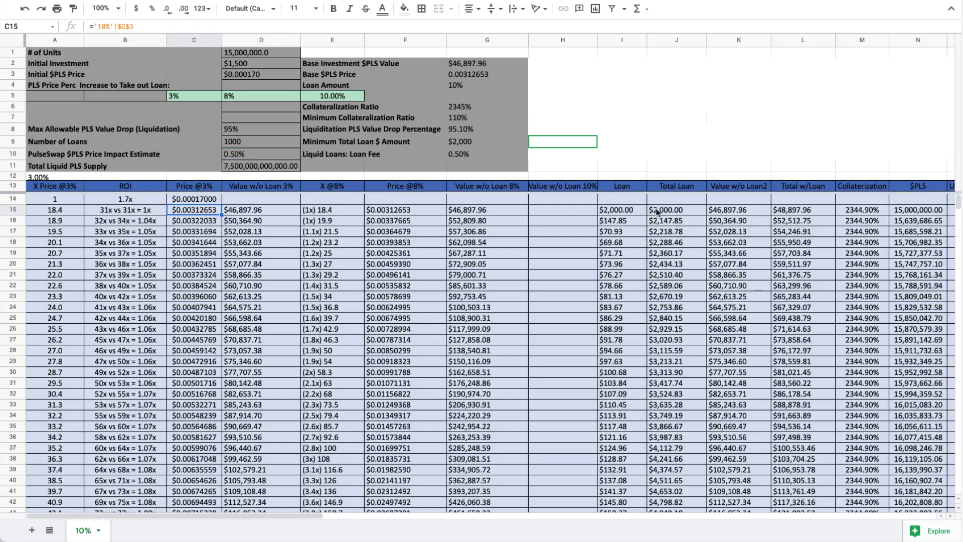
pyautogui.hscroll(2, 860, 231)
pyautogui.hscroll(4, 860, 230)
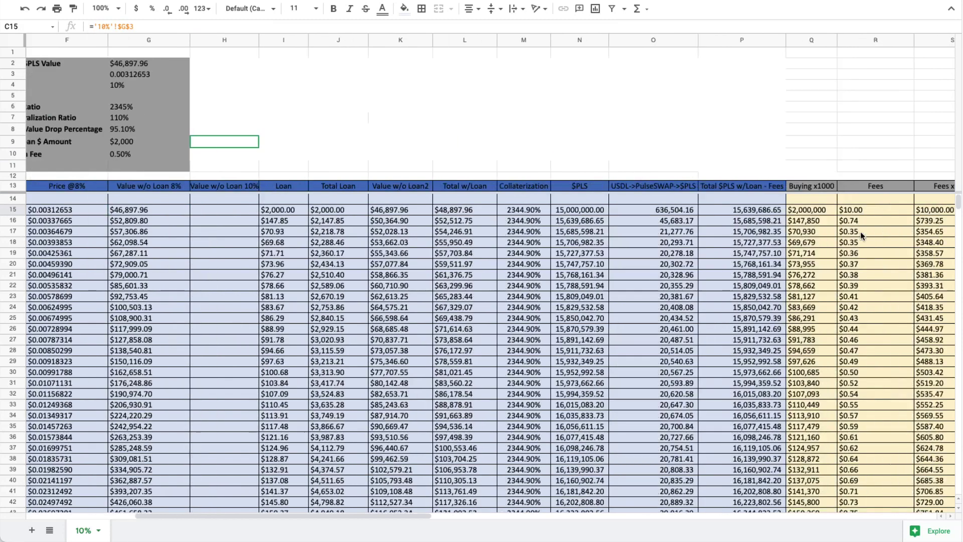
pyautogui.click(669, 211)
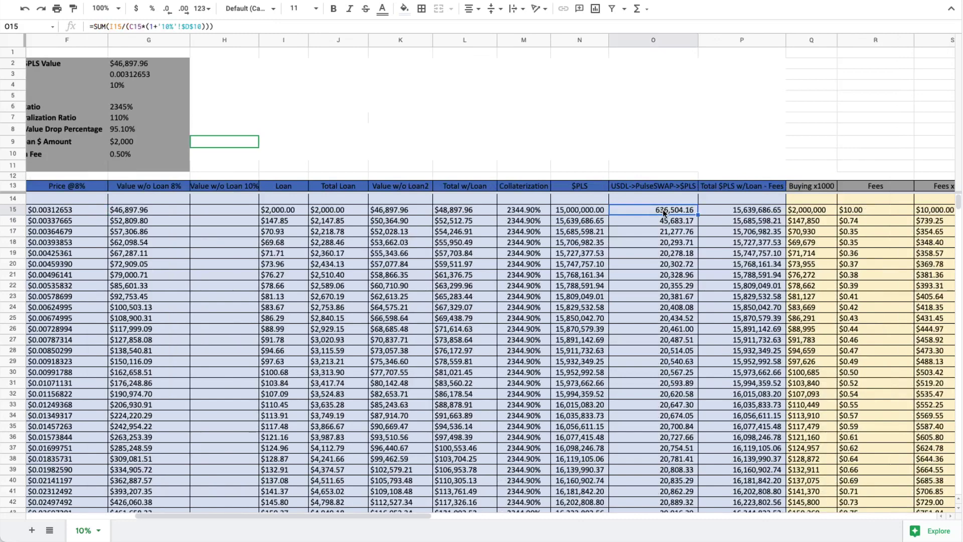
pyautogui.hscroll(-5, 443, 279)
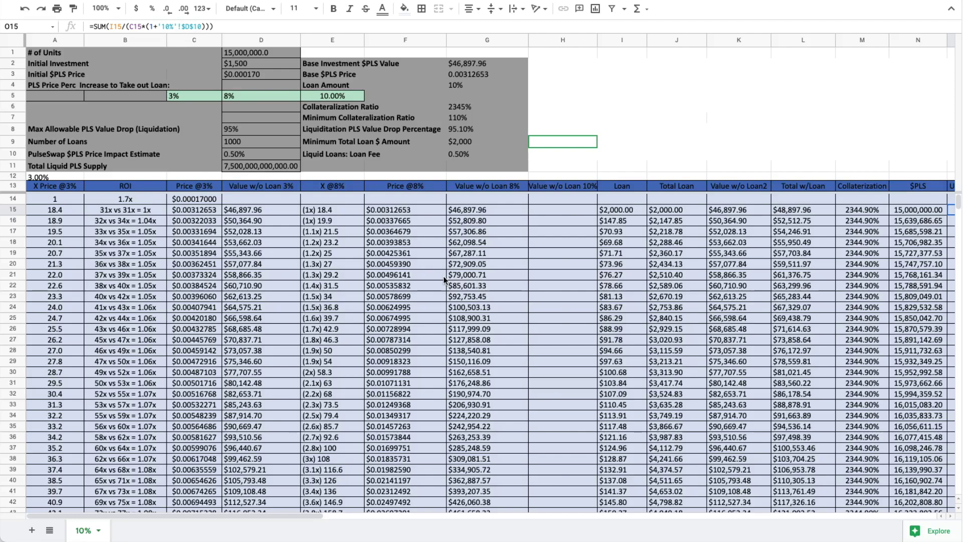
pyautogui.hscroll(5, 443, 279)
pyautogui.hscroll(3, 444, 277)
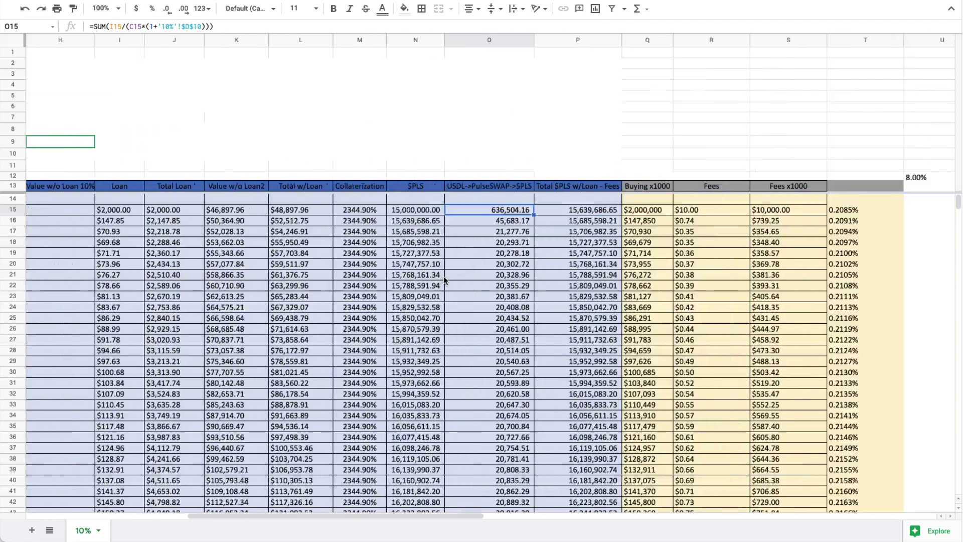
pyautogui.hscroll(-6, 443, 275)
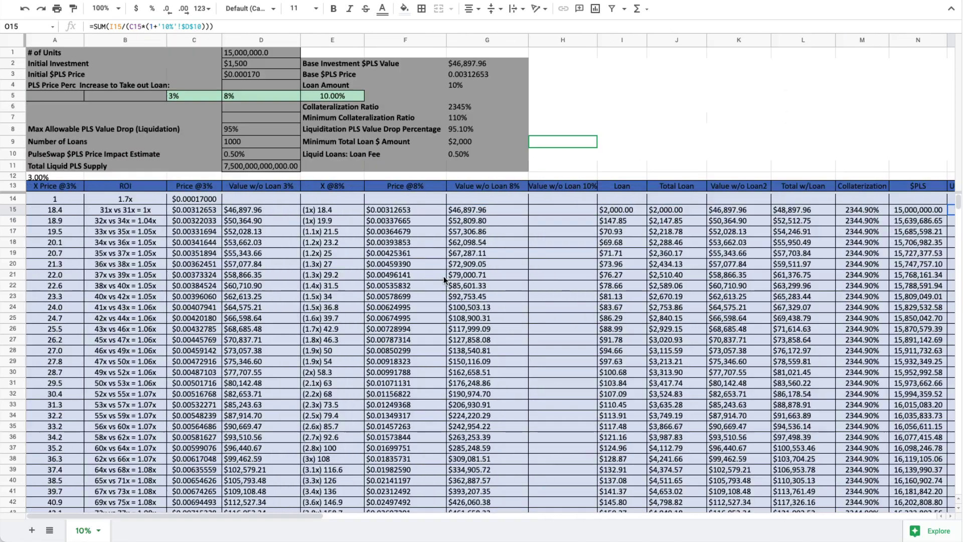
# Inspect the Total Liquid PLS Supply formula in D11 without changing it.
pyautogui.click(241, 166)
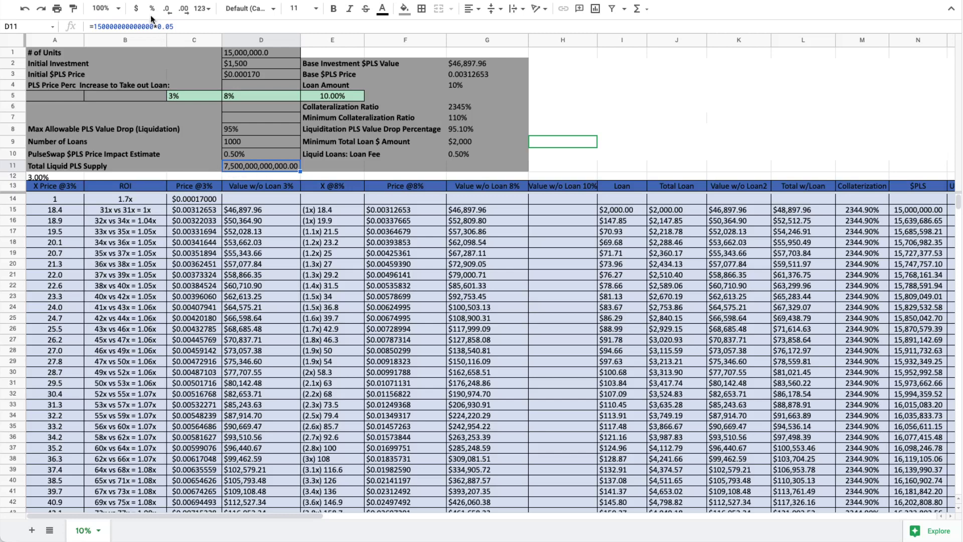
pyautogui.click(179, 26)
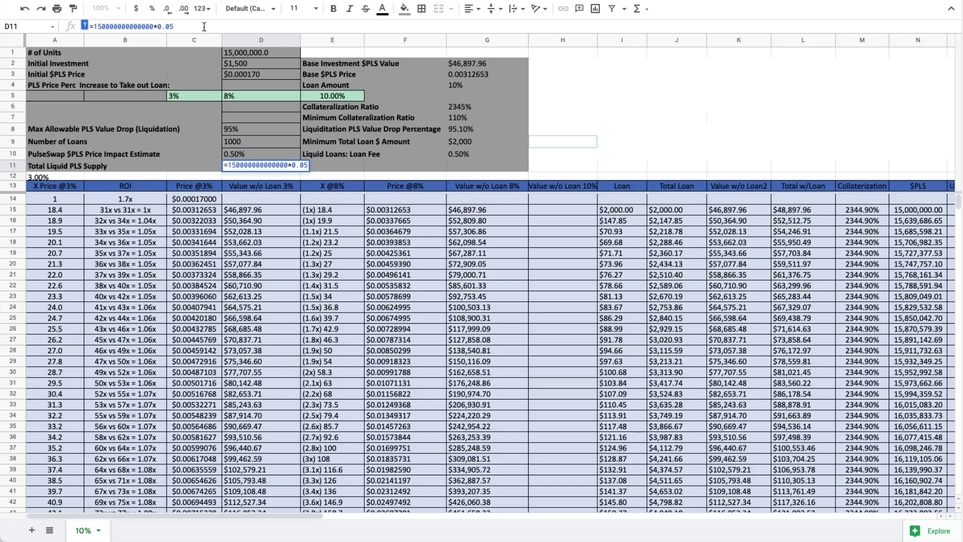
pyautogui.click(249, 173)
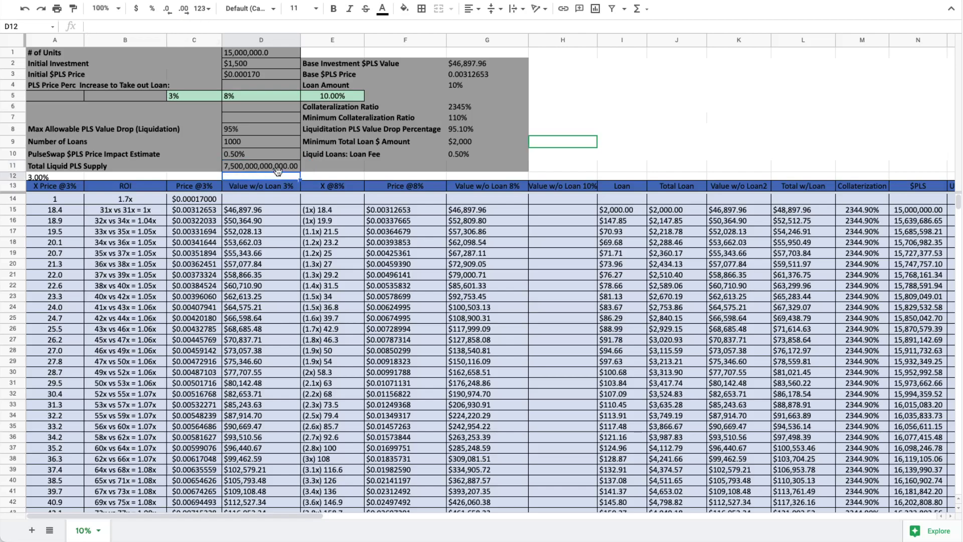
# Examine the unlabelled percentage formulas in T15 and T16 and how they use the number of loans and the liquid supply.
pyautogui.hscroll(10, 522, 289)
pyautogui.hscroll(1, 600, 276)
pyautogui.hscroll(-1, 572, 258)
pyautogui.moveTo(552, 209); pyautogui.dragTo(553, 222)
pyautogui.click(553, 222)
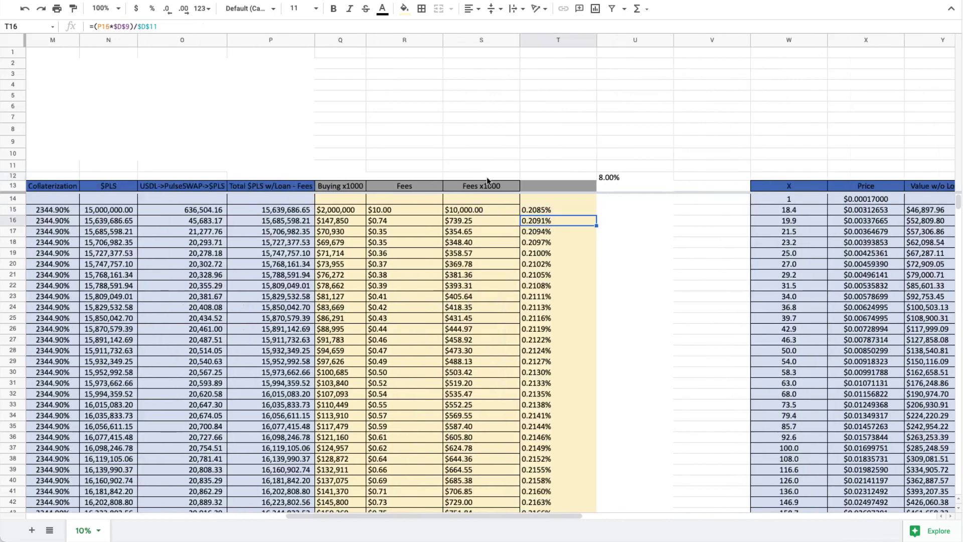
pyautogui.hscroll(-10, 183, 220)
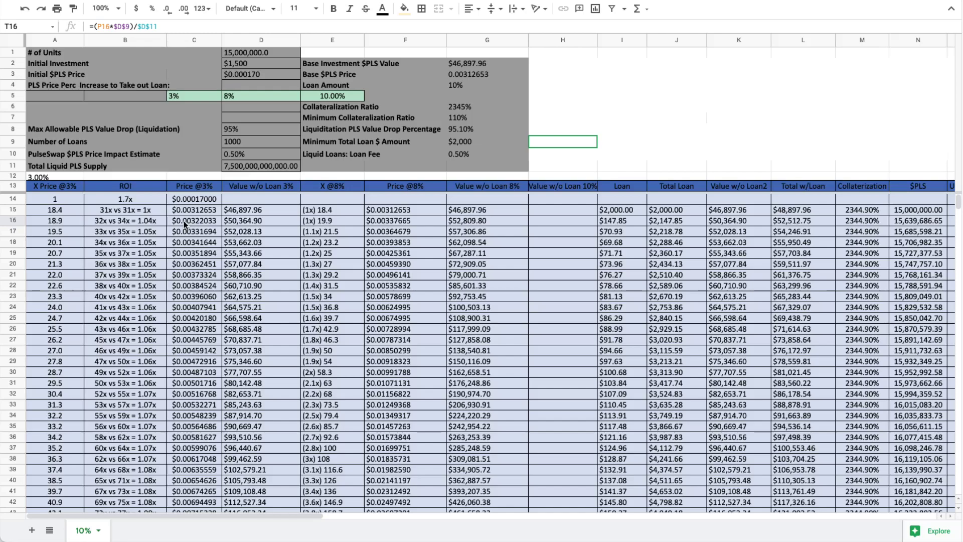
pyautogui.hscroll(10, 465, 309)
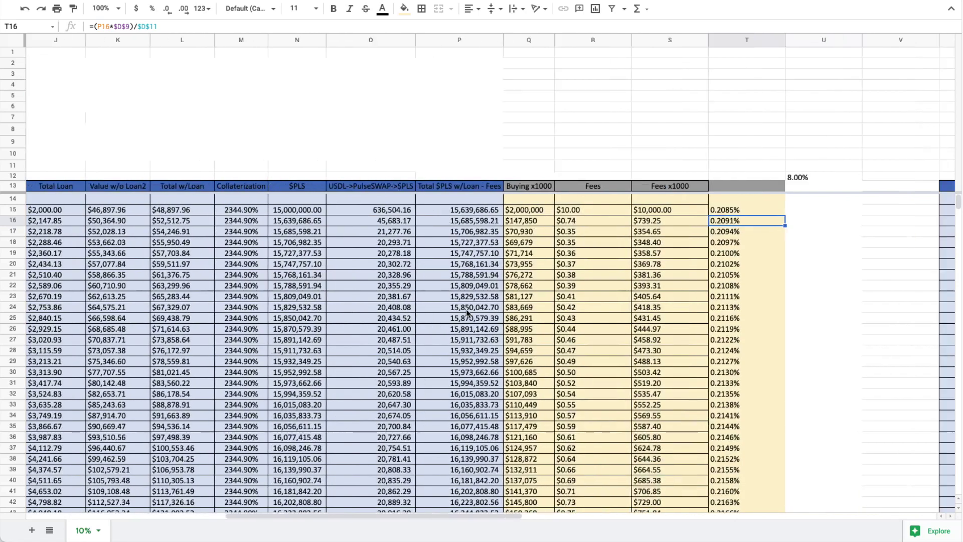
pyautogui.hscroll(3, 577, 198)
pyautogui.click(620, 209)
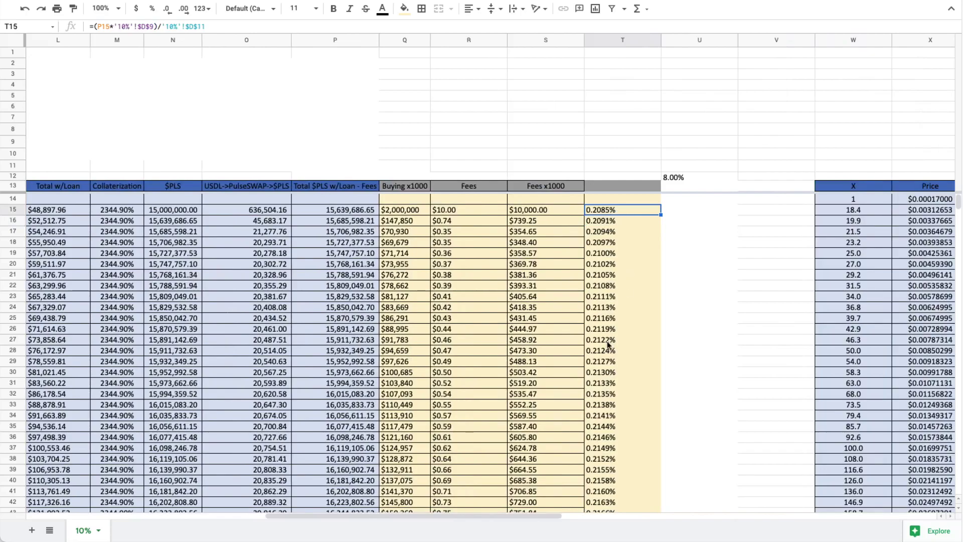
# Review the percentages in column T down to the table's last row, 175, and return to row 15.
pyautogui.scroll(-10, 607, 339)
pyautogui.hscroll(-3, 607, 340)
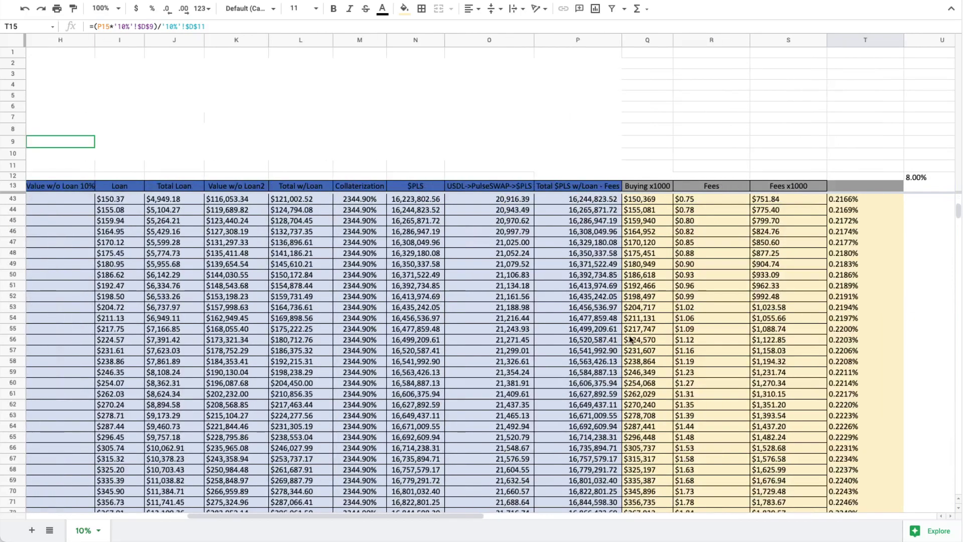
pyautogui.hscroll(-1, 860, 400)
pyautogui.scroll(-20, 861, 399)
pyautogui.scroll(-7, 861, 403)
pyautogui.scroll(-4, 942, 400)
pyautogui.hscroll(-1, 942, 400)
pyautogui.scroll(-2, 943, 400)
pyautogui.hscroll(3, 942, 399)
pyautogui.scroll(-7, 797, 398)
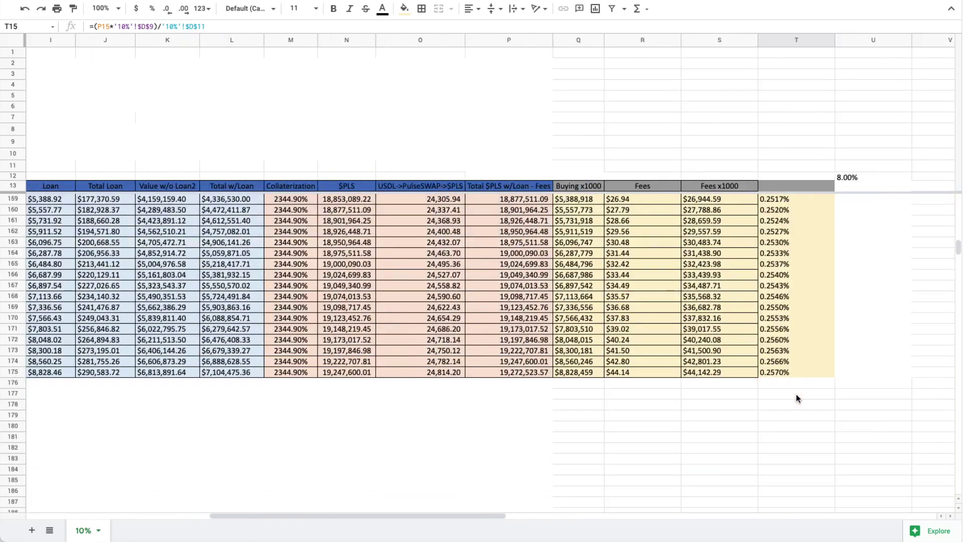
pyautogui.scroll(20, 796, 395)
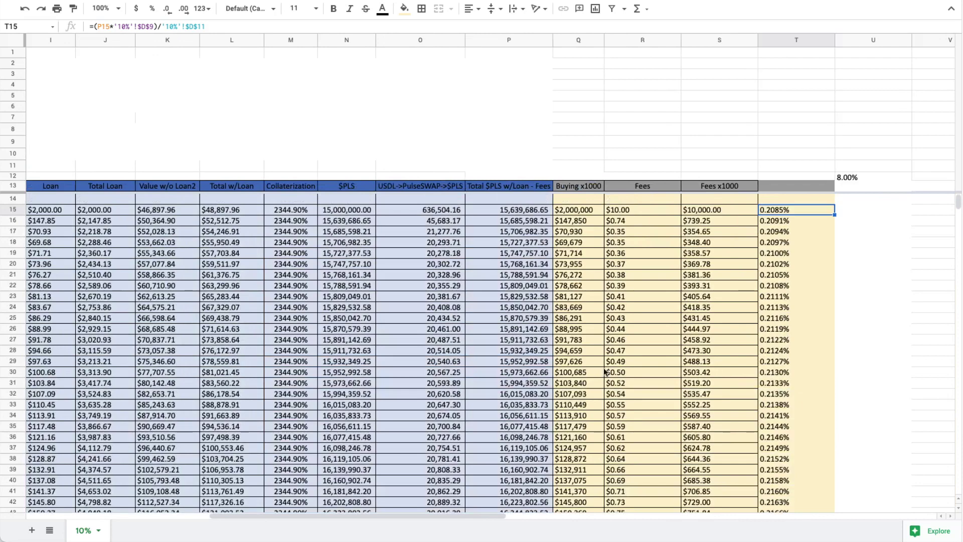
# Check the Initial Investment input in D2 and the Minimum Total Loan $ Amount in G9.
pyautogui.hscroll(-6, 729, 378)
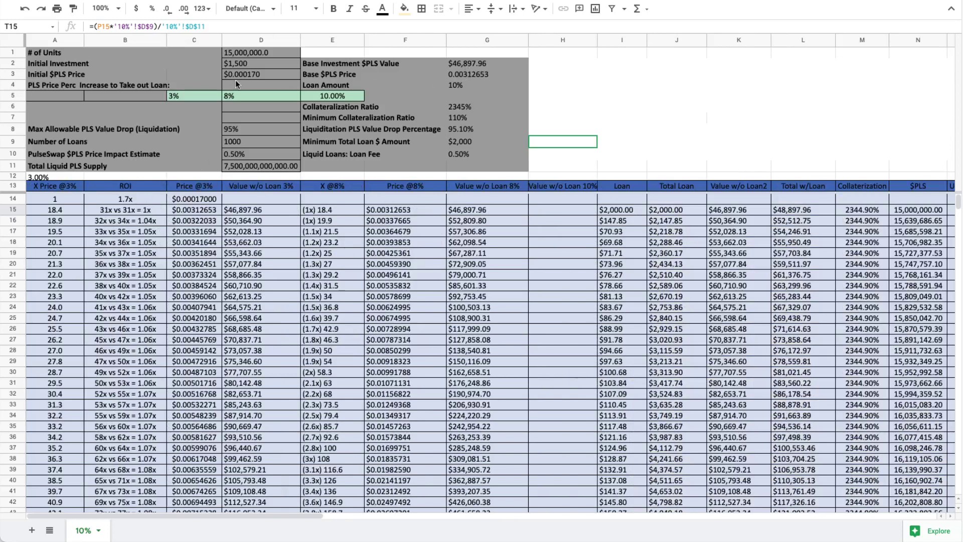
pyautogui.click(243, 62)
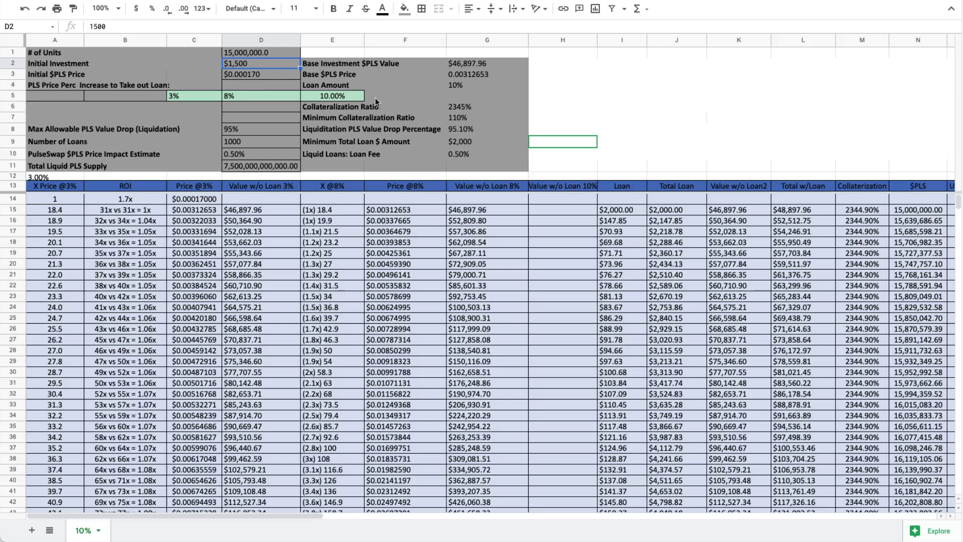
pyautogui.click(464, 142)
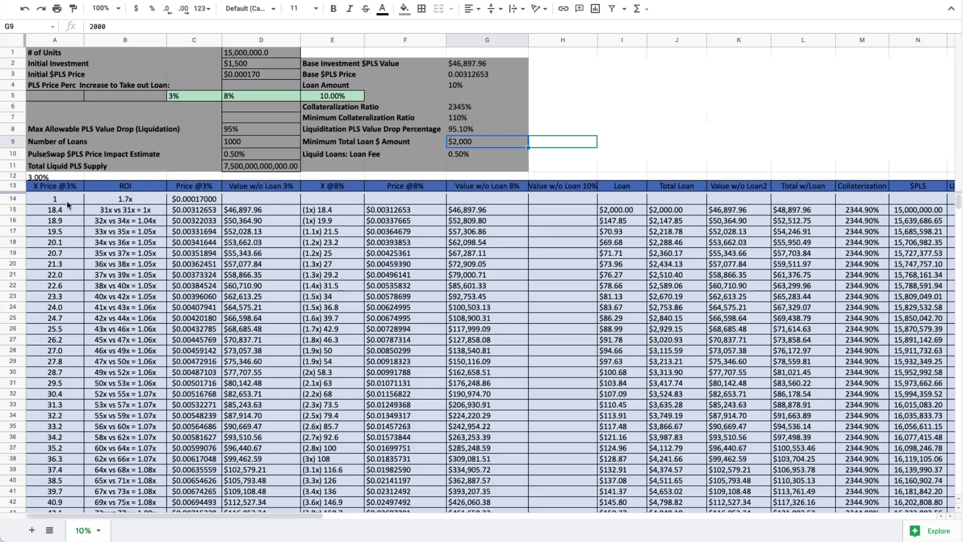
# Examine row 14's ROI and price formulas against the Initial $PLS Price, Initial Investment and # of Units inputs.
pyautogui.click(20, 199)
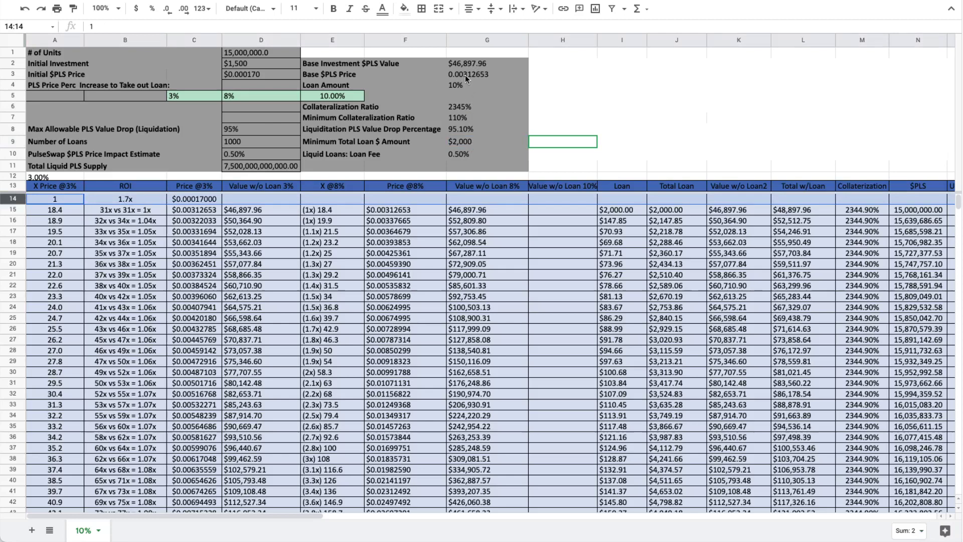
pyautogui.click(247, 75)
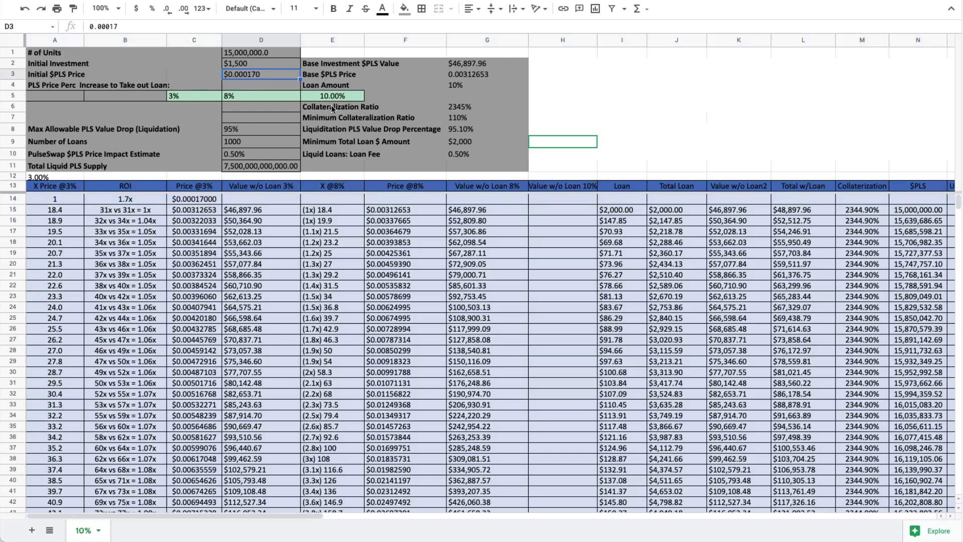
pyautogui.click(108, 201)
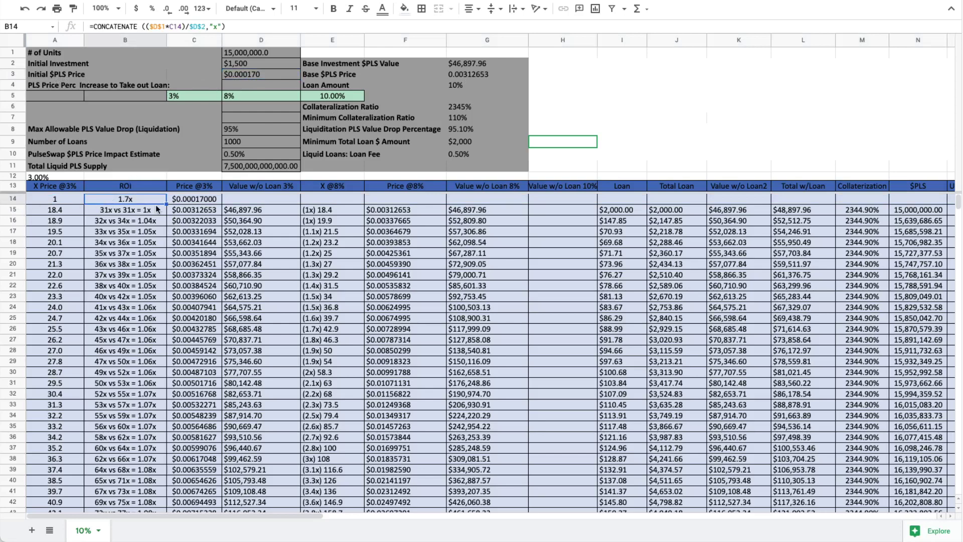
pyautogui.click(207, 200)
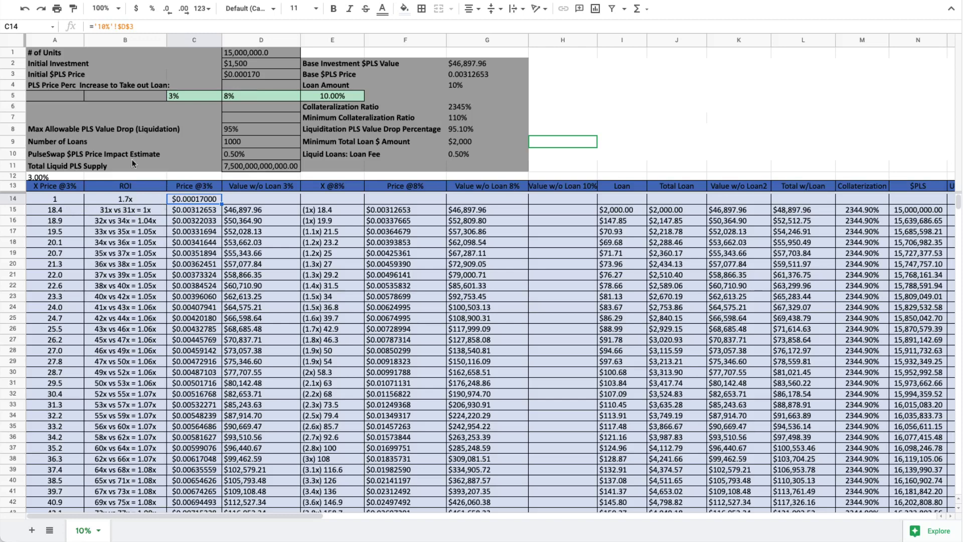
pyautogui.click(249, 64)
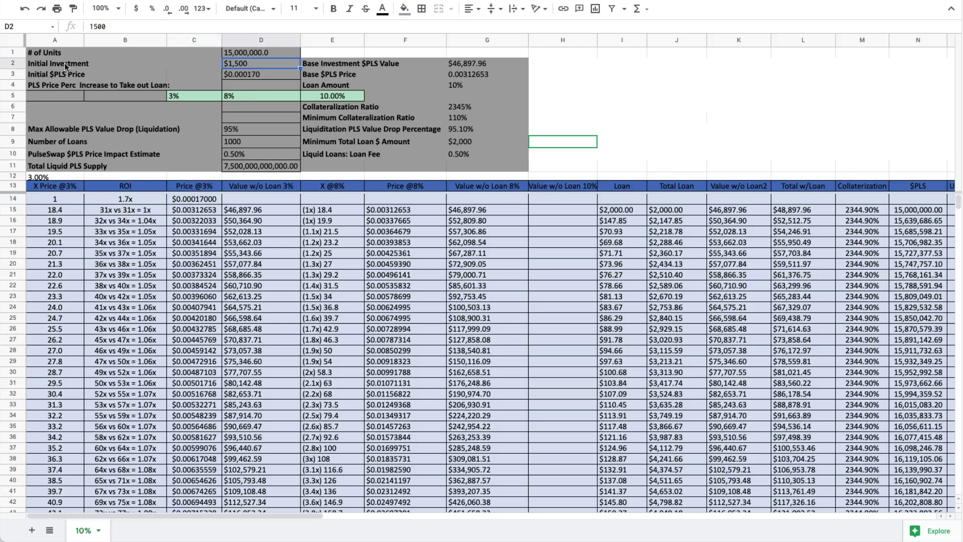
pyautogui.click(263, 50)
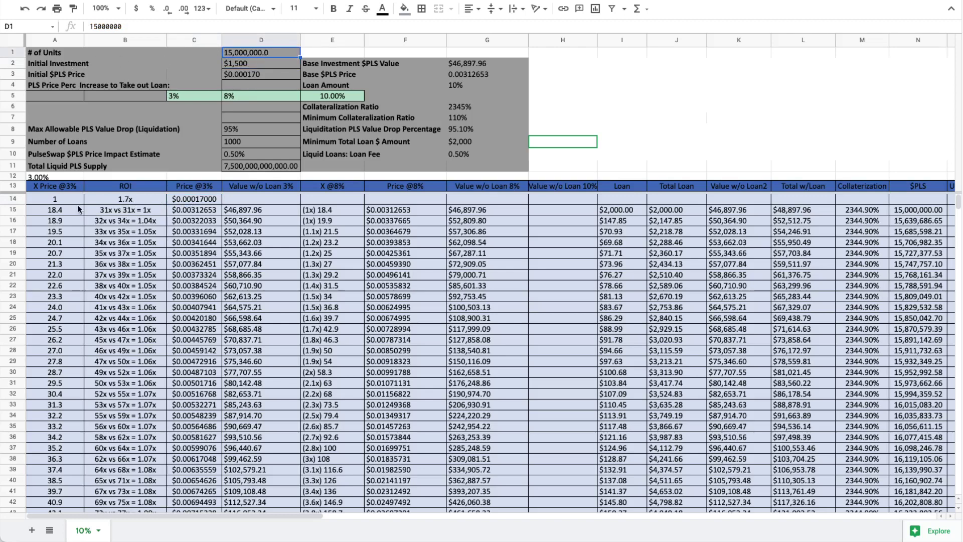
# Examine the price multiple in A15 and the price formula in C15, and highlight the whole of row 15.
pyautogui.click(65, 209)
pyautogui.click(185, 211)
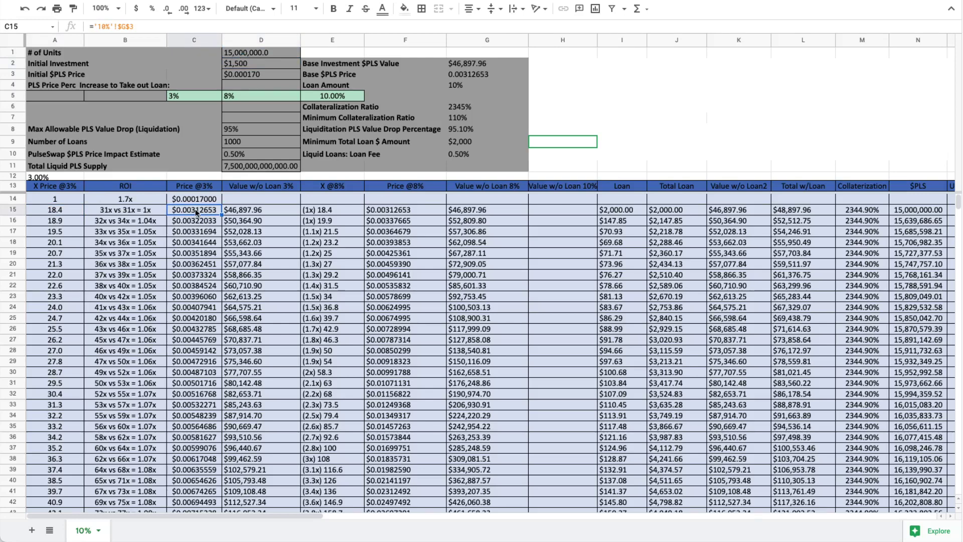
pyautogui.click(14, 209)
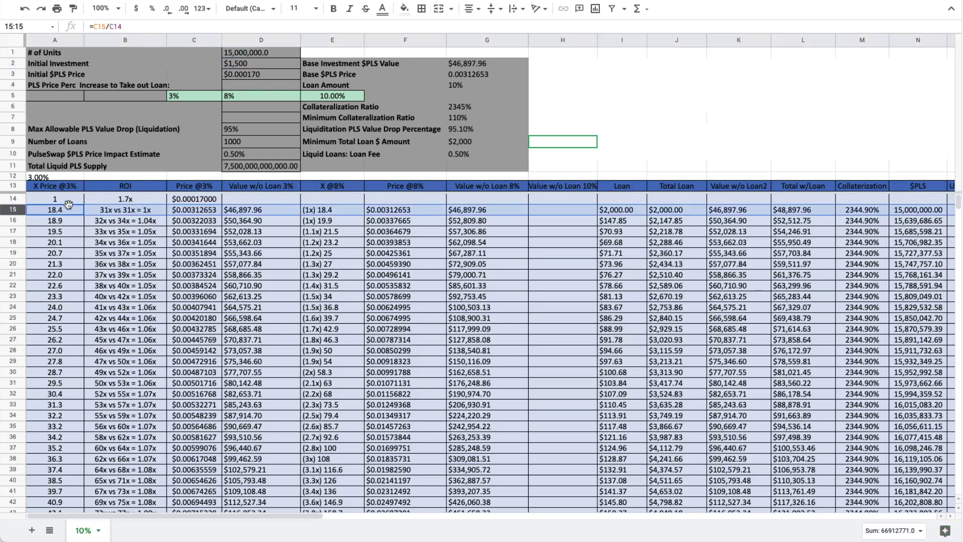
# Examine the formulas behind the price multiple, price and value without loan in row 15 against the Base Investment $PLS Value.
pyautogui.click(67, 207)
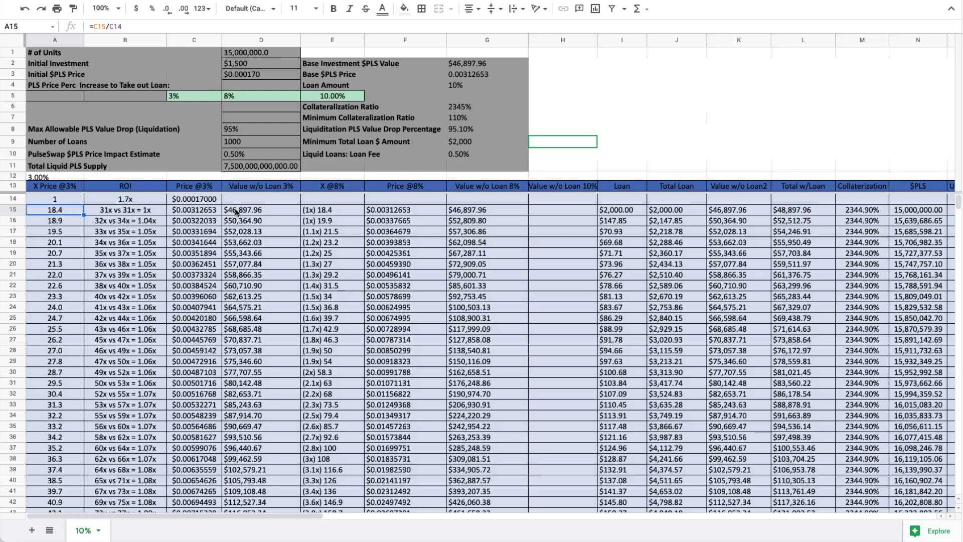
pyautogui.click(206, 211)
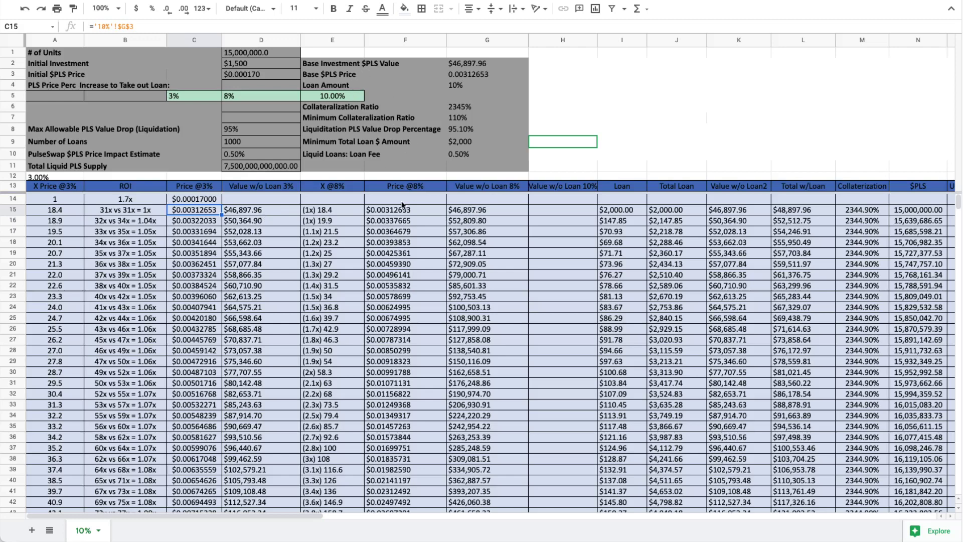
pyautogui.click(474, 63)
pyautogui.click(200, 210)
pyautogui.click(260, 210)
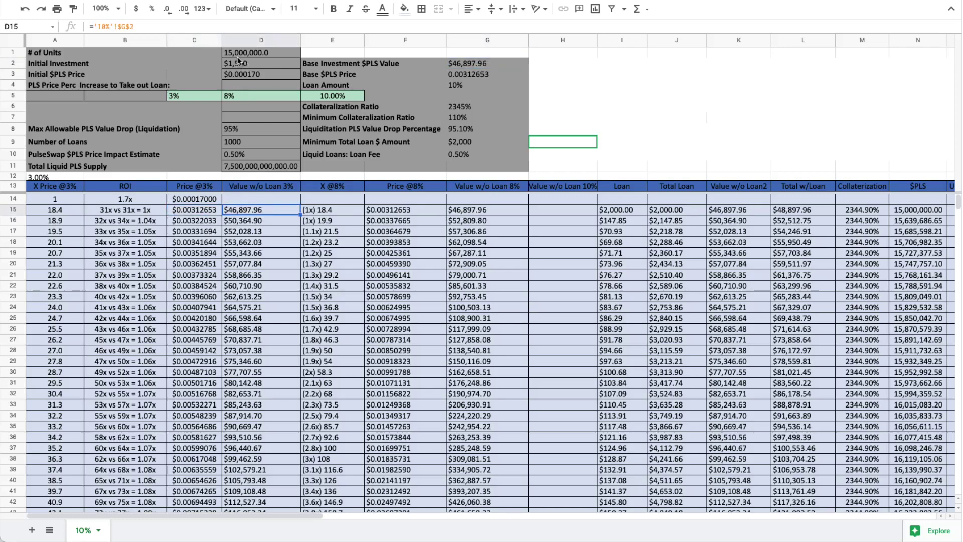
# Examine the X @8% formula in E15, the price-increase input in C5 and the Loan formula in I15.
pyautogui.click(325, 211)
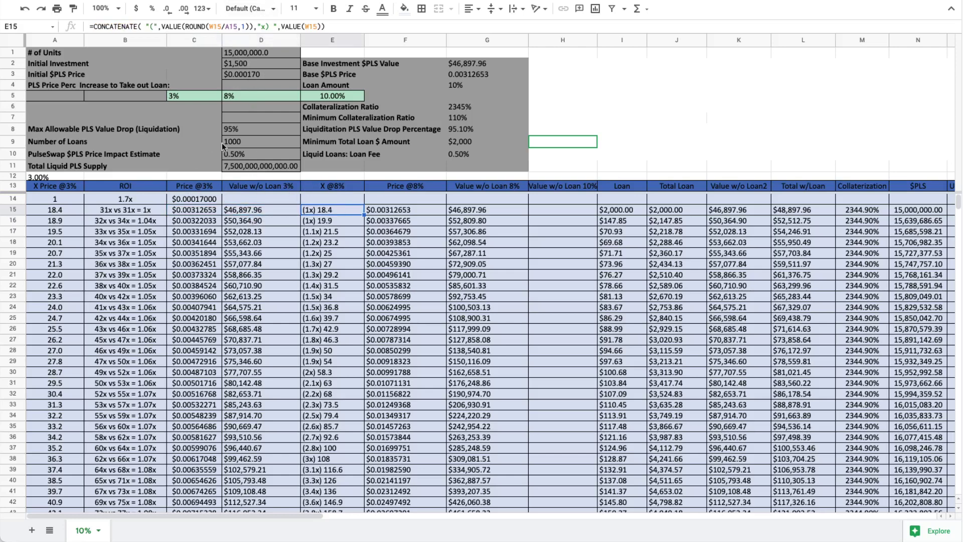
pyautogui.click(196, 98)
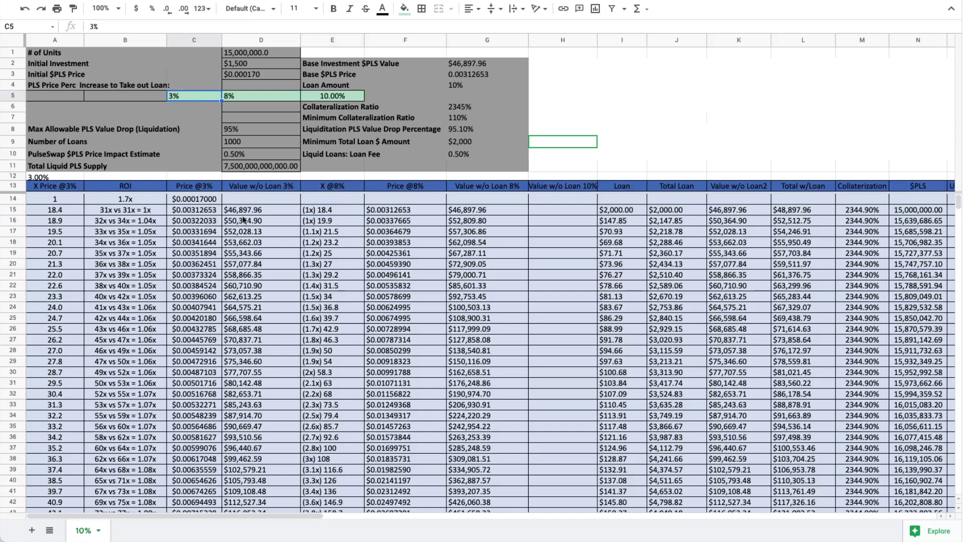
pyautogui.click(625, 210)
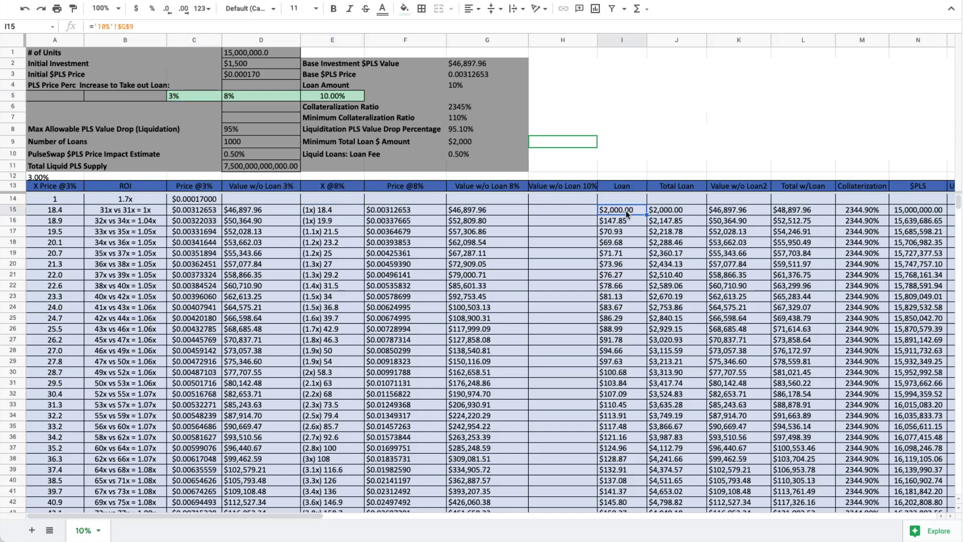
pyautogui.hscroll(3, 670, 210)
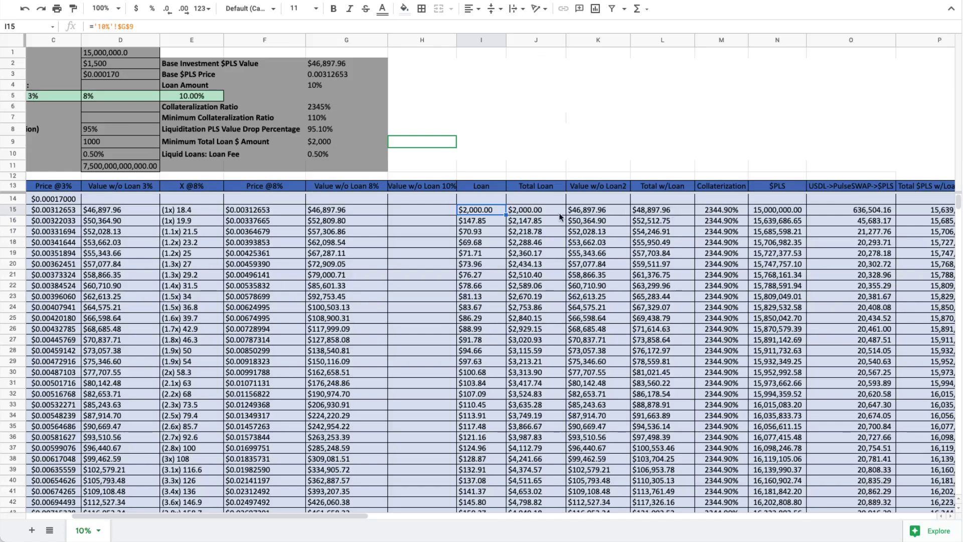
pyautogui.hscroll(1, 509, 214)
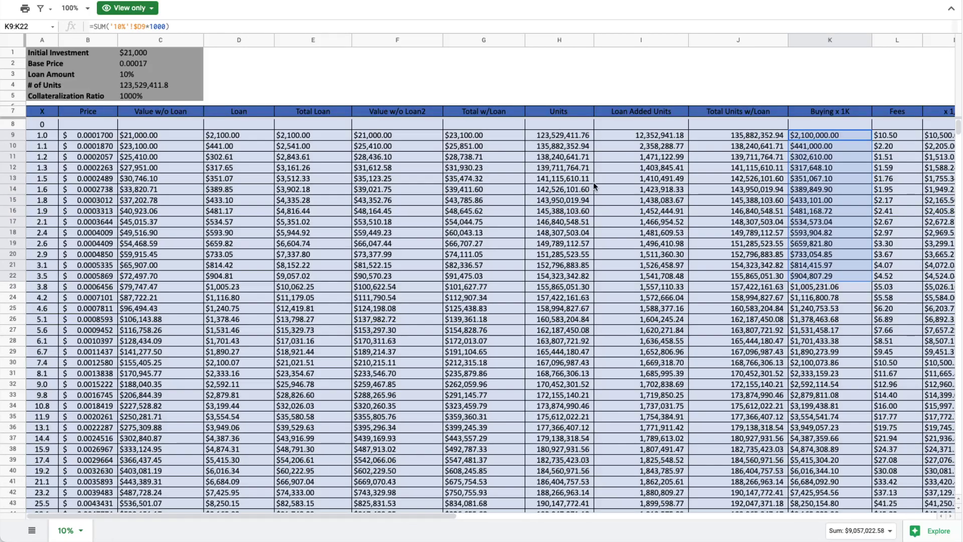
# In the view-only loan spreadsheet, examine the Loan formula in D9 and the Collateralization Ratio formula in C5.
pyautogui.hscroll(5, 594, 185)
pyautogui.hscroll(-5, 595, 186)
pyautogui.click(243, 134)
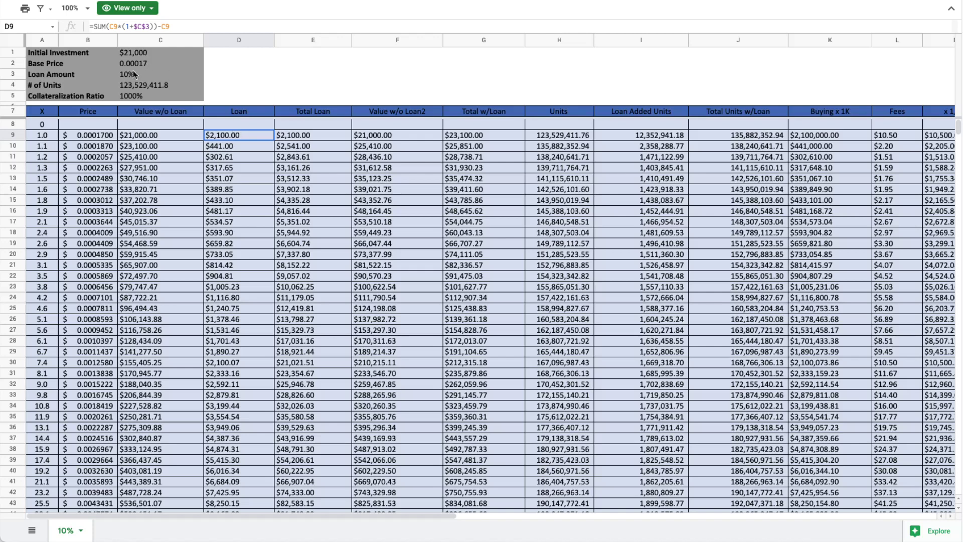
pyautogui.click(139, 98)
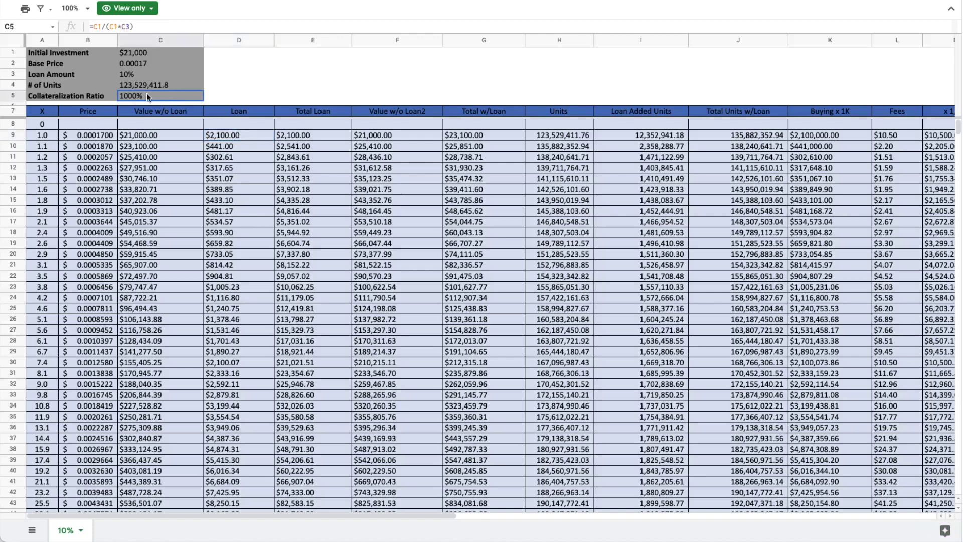
pyautogui.click(231, 140)
pyautogui.press('Up')
pyautogui.click(183, 138)
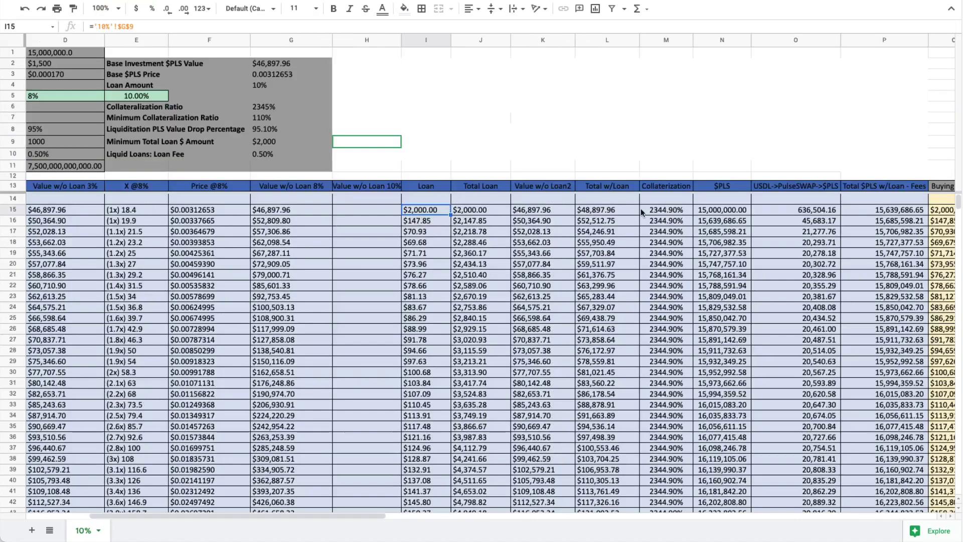
# Back in the editable loan spreadsheet, inspect the Collaterization formulas in column M from row 15 down to row 29.
pyautogui.click(659, 211)
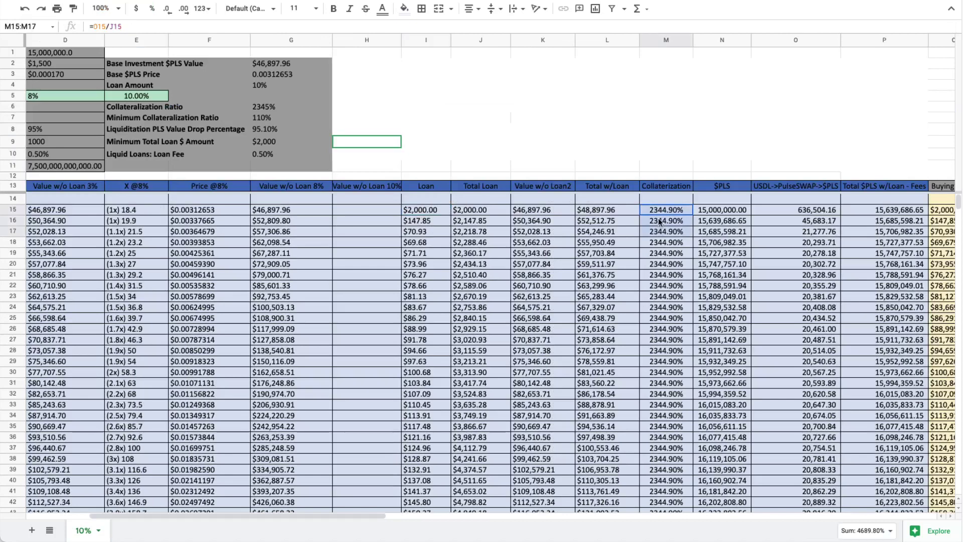
pyautogui.click(663, 222)
pyautogui.click(663, 212)
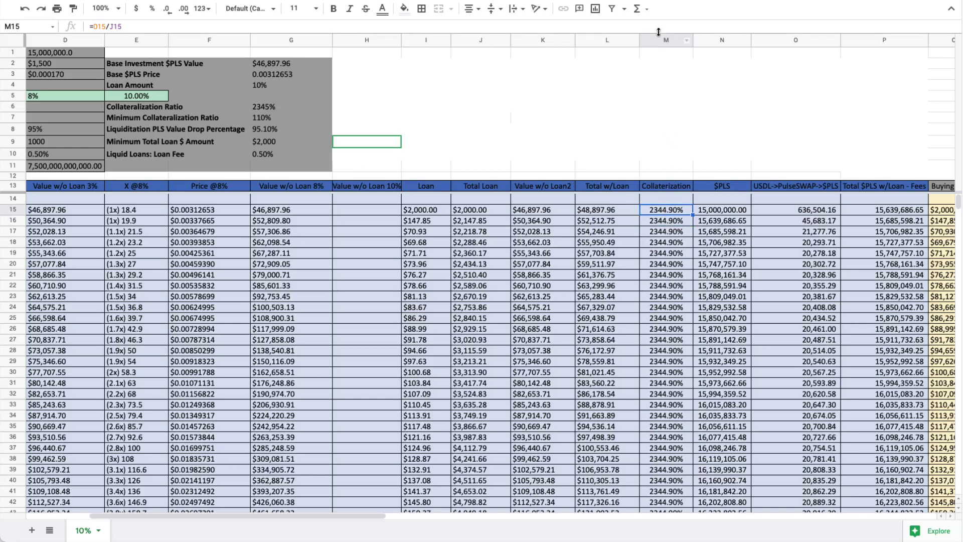
pyautogui.click(666, 220)
pyautogui.moveTo(670, 215); pyautogui.dragTo(667, 362)
pyautogui.click(667, 362)
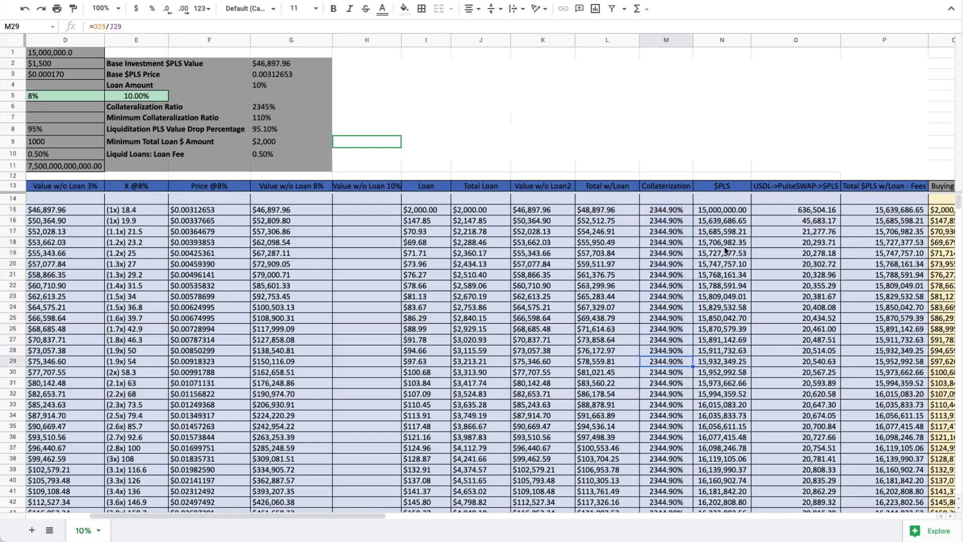
# Review row 15's Collaterization formula in M15, the USDL->PulseSWAP->$PLS amount in O15 and the Fees formula in R15.
pyautogui.hscroll(1, 727, 210)
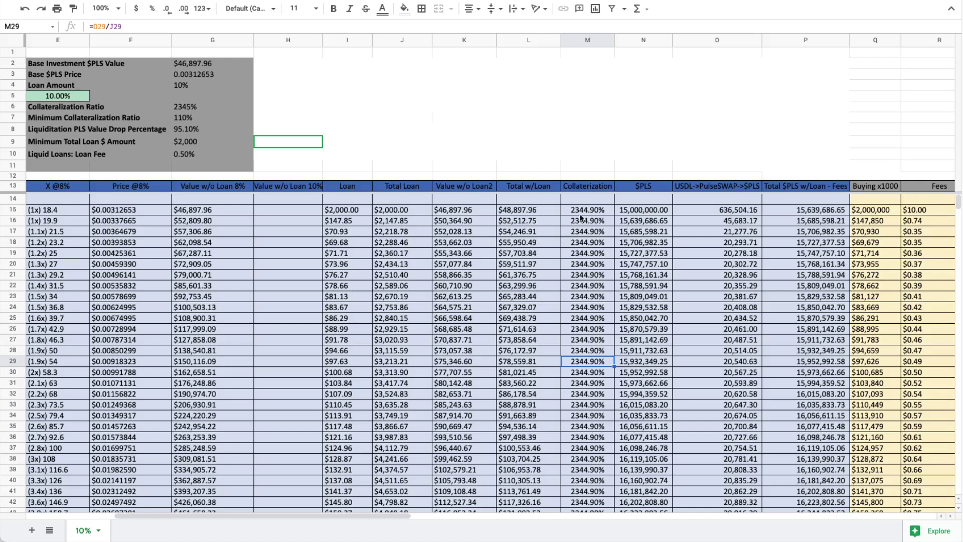
pyautogui.hscroll(-4, 551, 219)
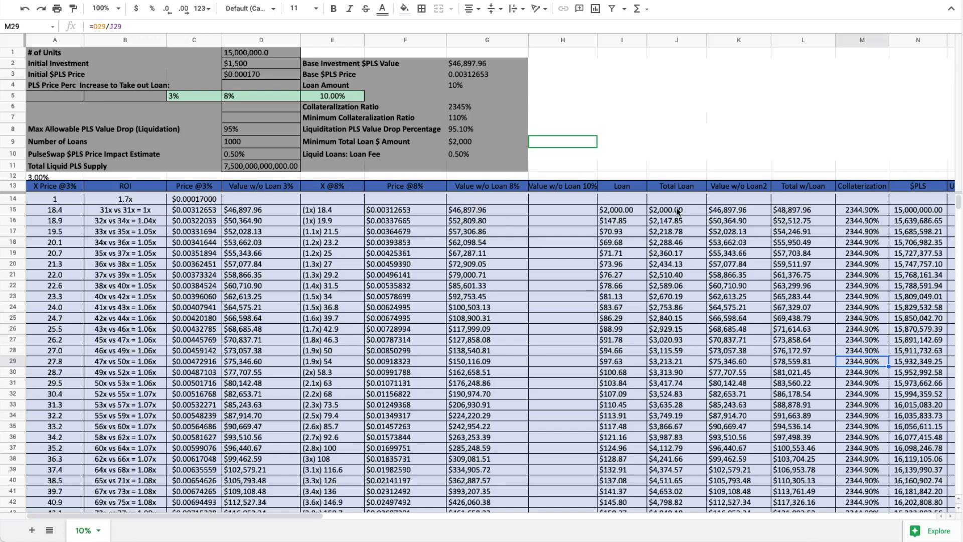
pyautogui.hscroll(2, 680, 212)
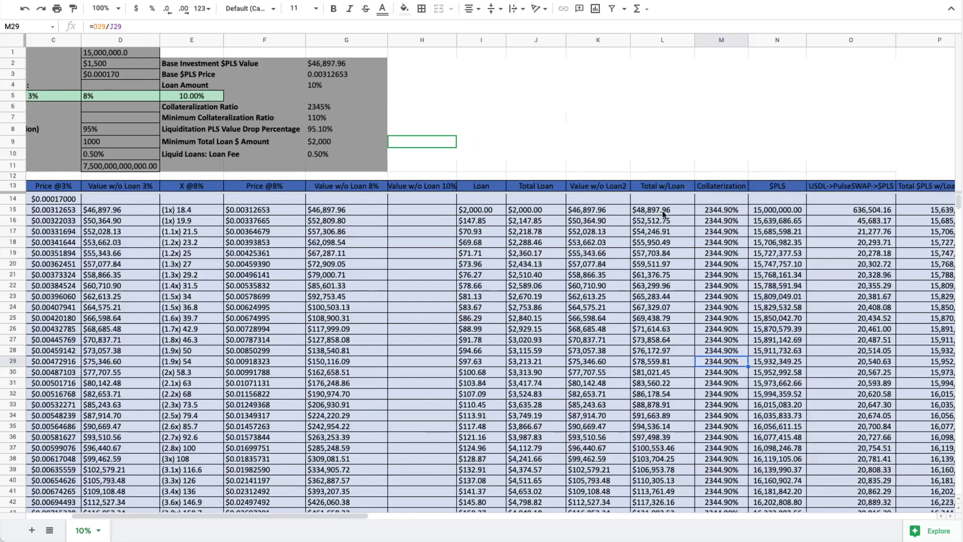
pyautogui.click(733, 211)
pyautogui.hscroll(3, 788, 217)
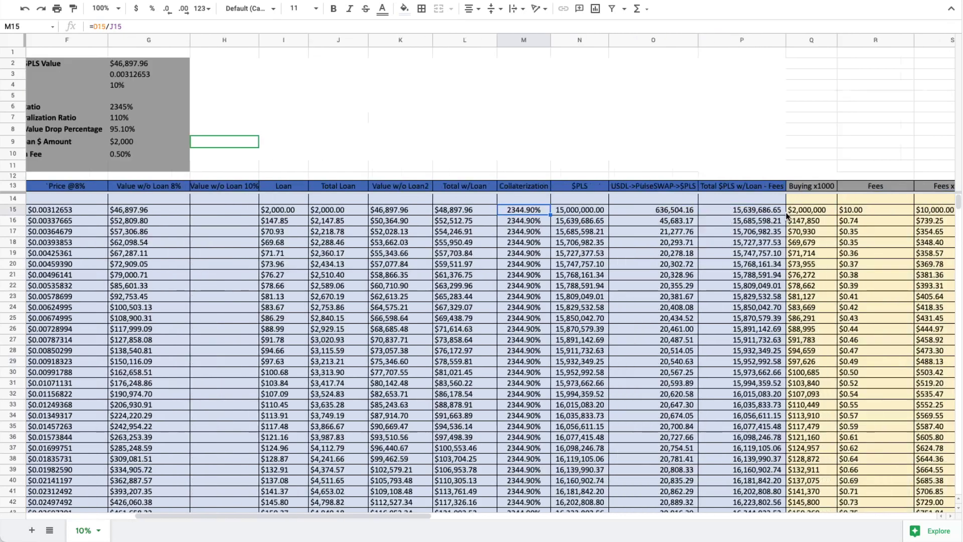
pyautogui.click(675, 212)
pyautogui.click(867, 209)
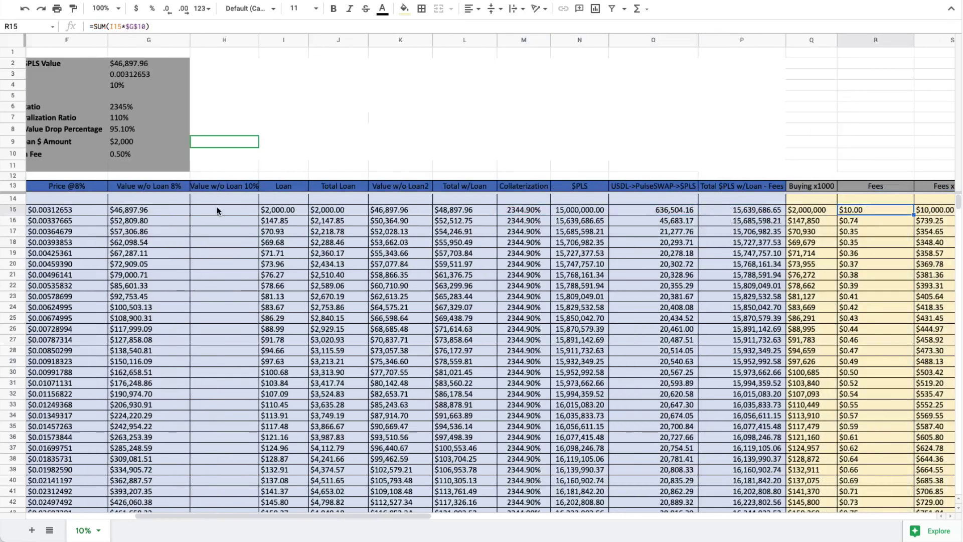
# Trace row 15's $PLS units, swapped $PLS and Fees through to the Total $PLS w/Loan - Fees formula in P15.
pyautogui.click(583, 211)
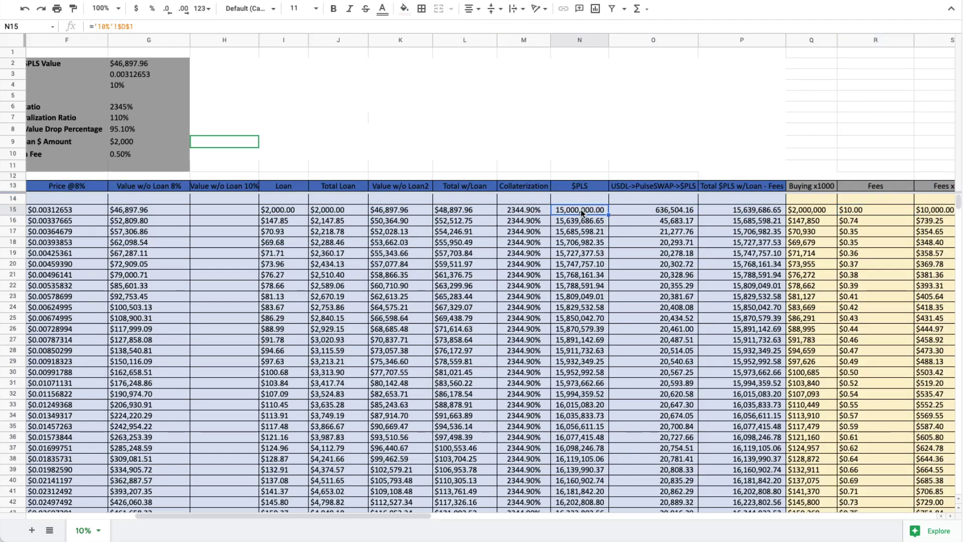
pyautogui.click(666, 211)
pyautogui.click(746, 212)
pyautogui.click(856, 215)
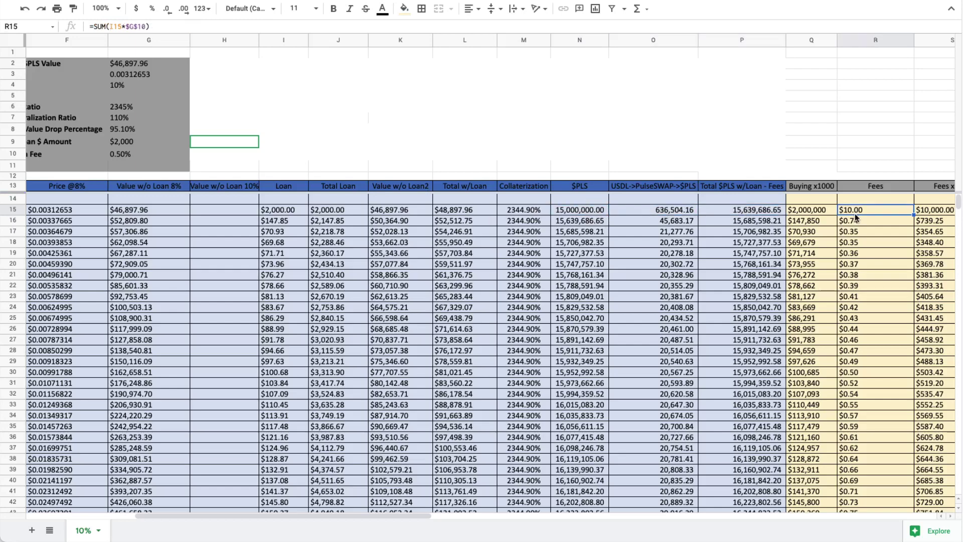
pyautogui.click(754, 212)
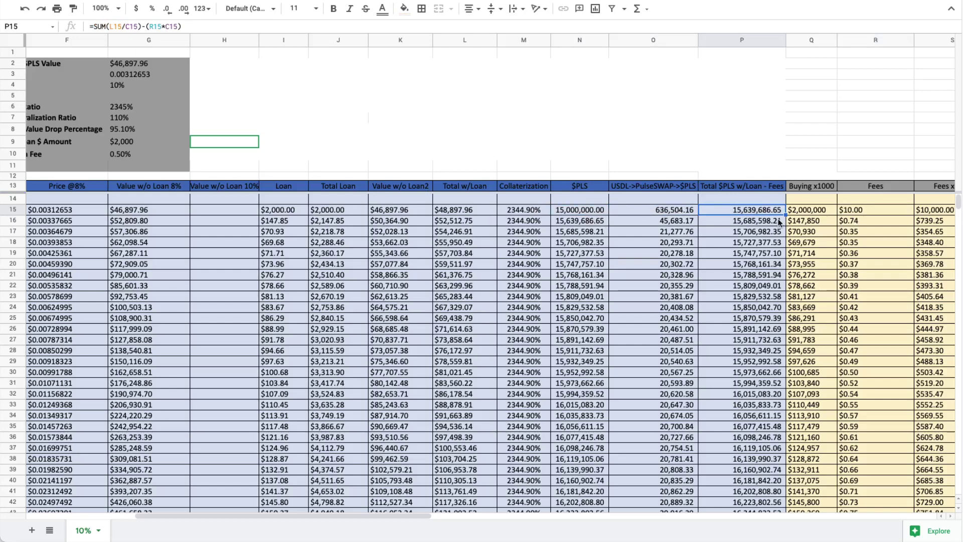
# Highlight W13:AA24 in the second loan table and trace its rate in U12 back to the price-increase input in D5.
pyautogui.hscroll(3, 779, 222)
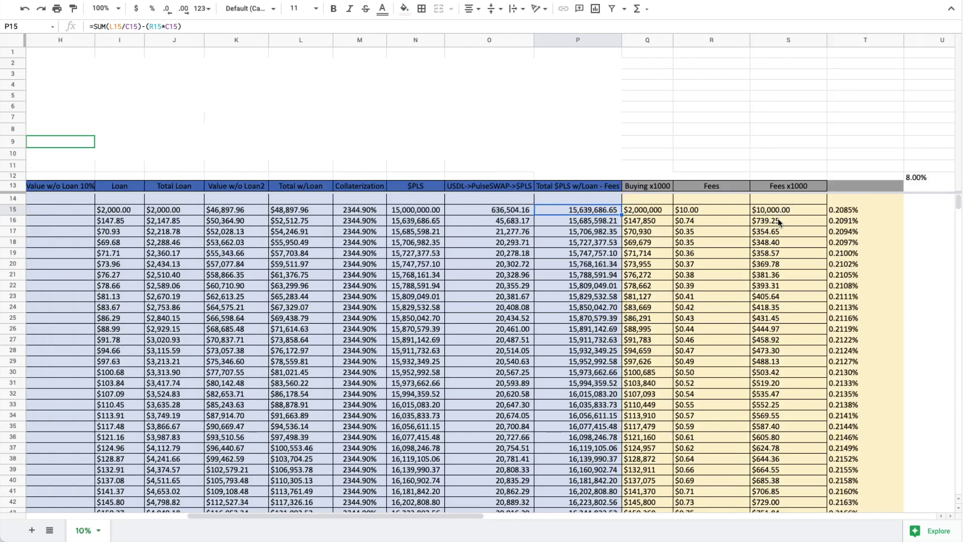
pyautogui.hscroll(-8, 779, 222)
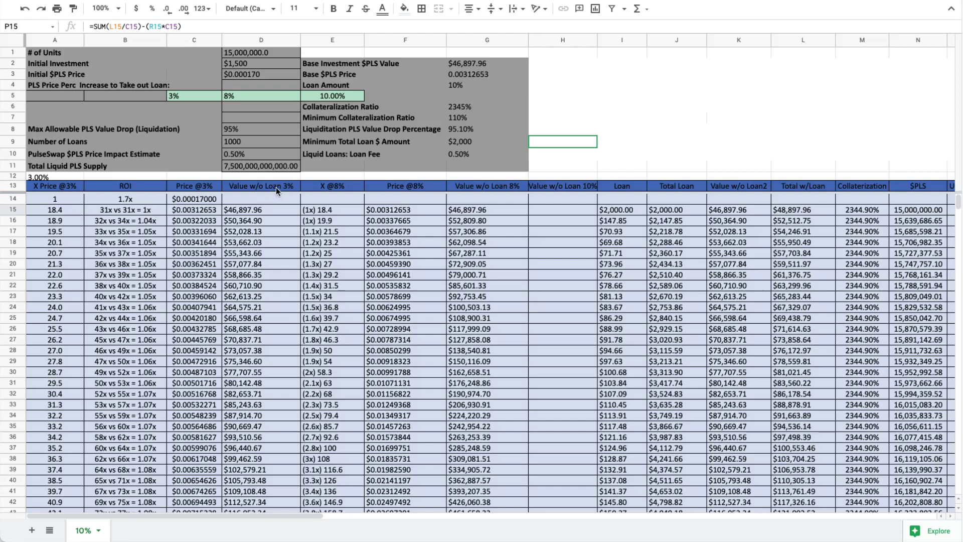
pyautogui.hscroll(10, 697, 332)
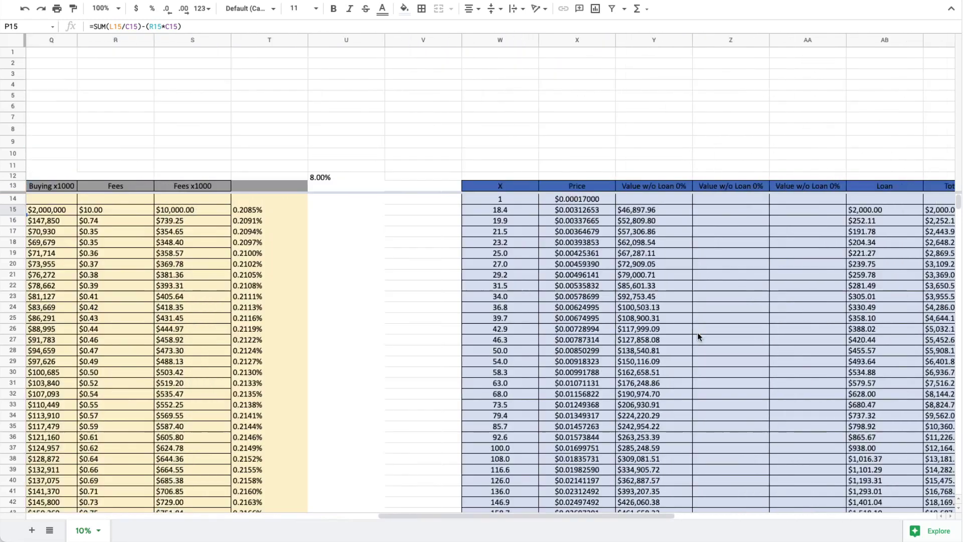
pyautogui.moveTo(438, 186); pyautogui.dragTo(721, 306)
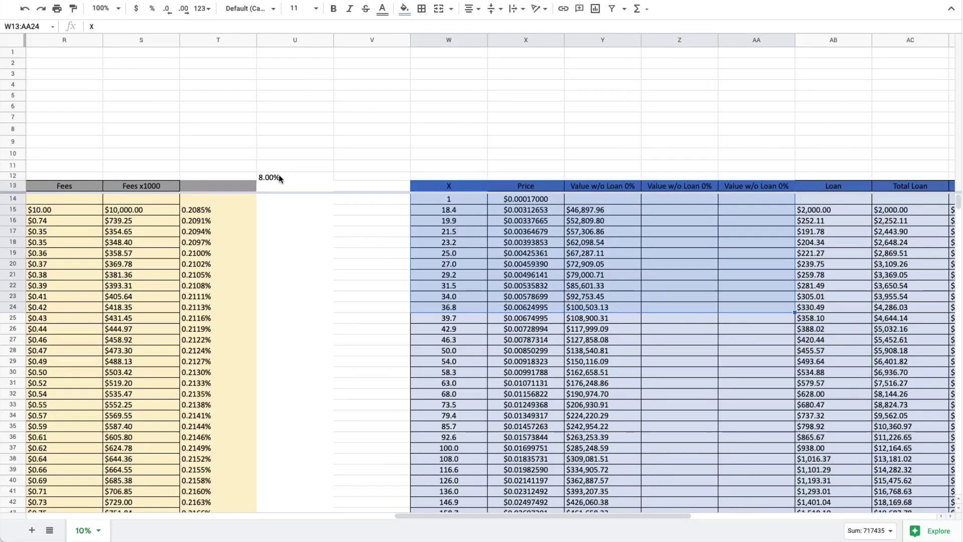
pyautogui.click(275, 177)
pyautogui.hscroll(-15, 515, 244)
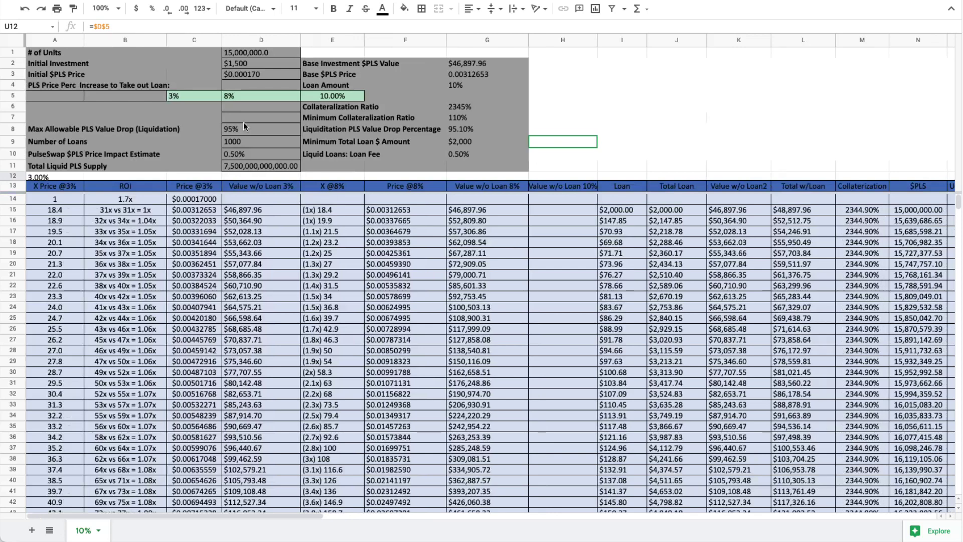
pyautogui.click(234, 98)
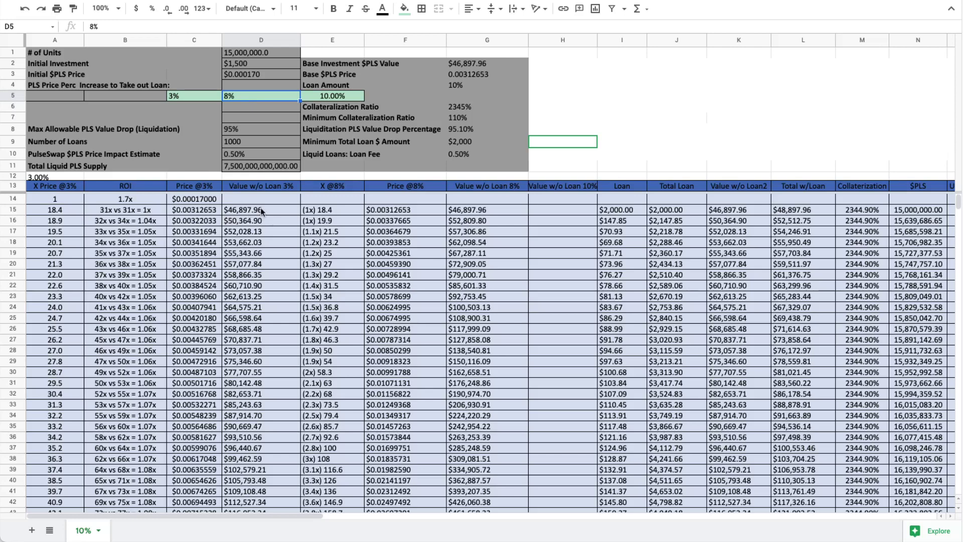
# Check the value formula in D16, highlight the 8% column headers E13:G13, and compare the ROI formula in B15 with E15.
pyautogui.click(255, 224)
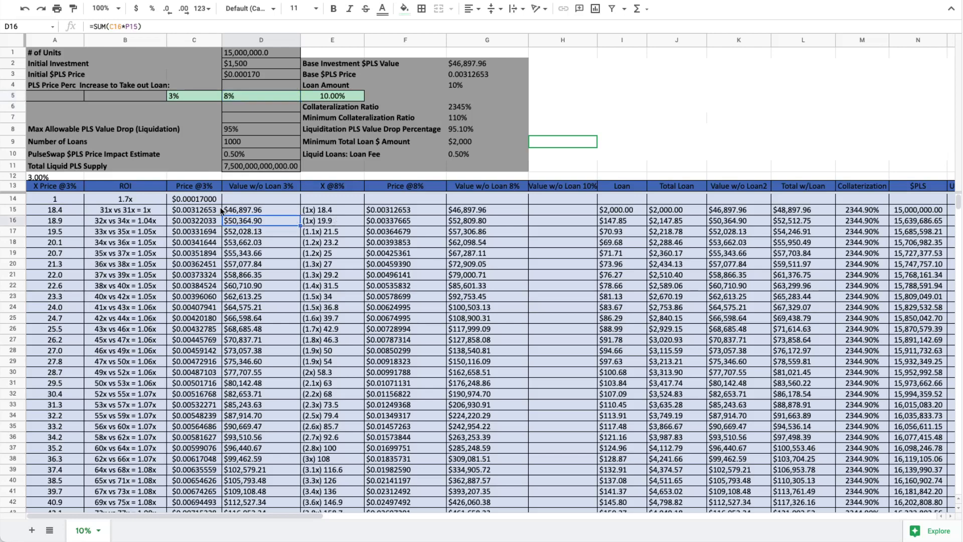
pyautogui.moveTo(345, 186); pyautogui.dragTo(478, 188)
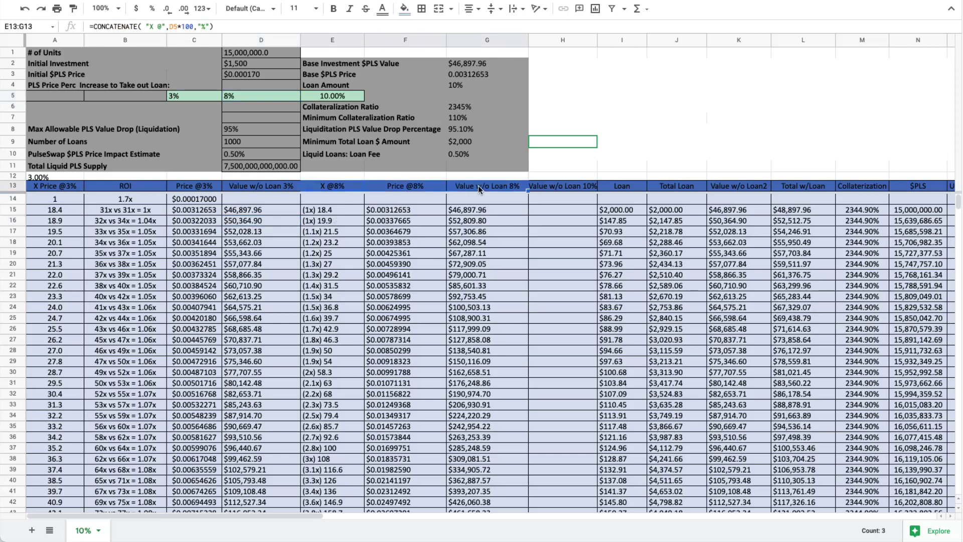
pyautogui.click(131, 213)
pyautogui.click(351, 207)
pyautogui.click(120, 211)
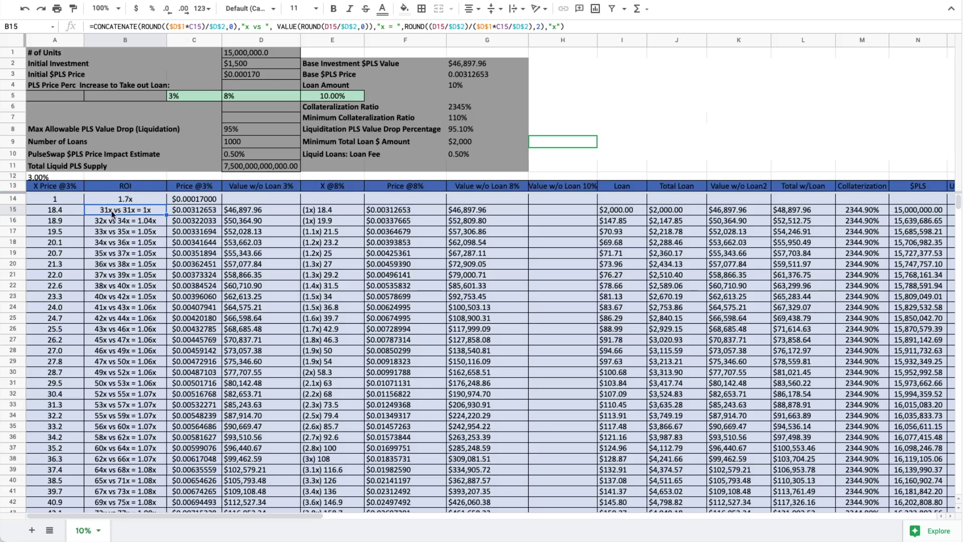
# Compare the ROI formulas in B14 and B15, checking the Price header in C13 and its percentage input in C5.
pyautogui.click(123, 198)
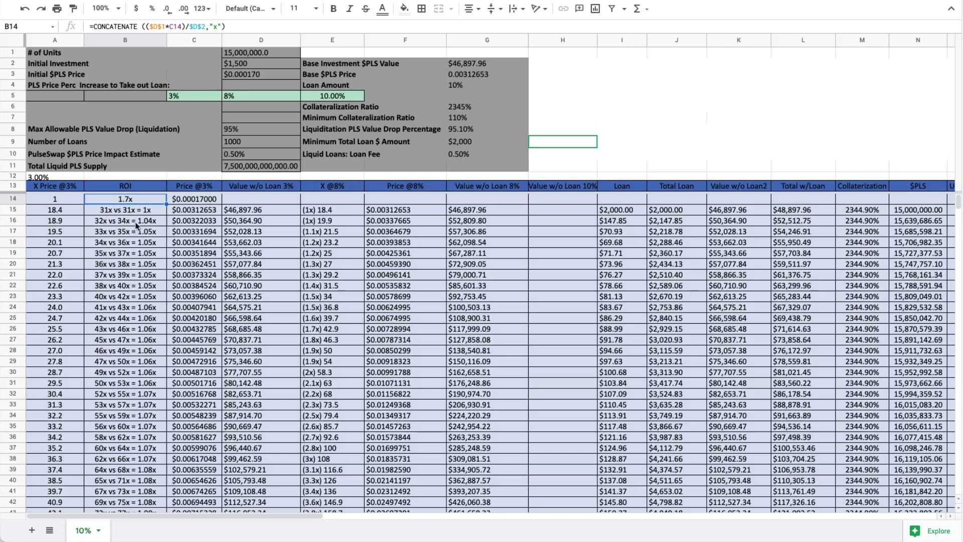
pyautogui.click(206, 187)
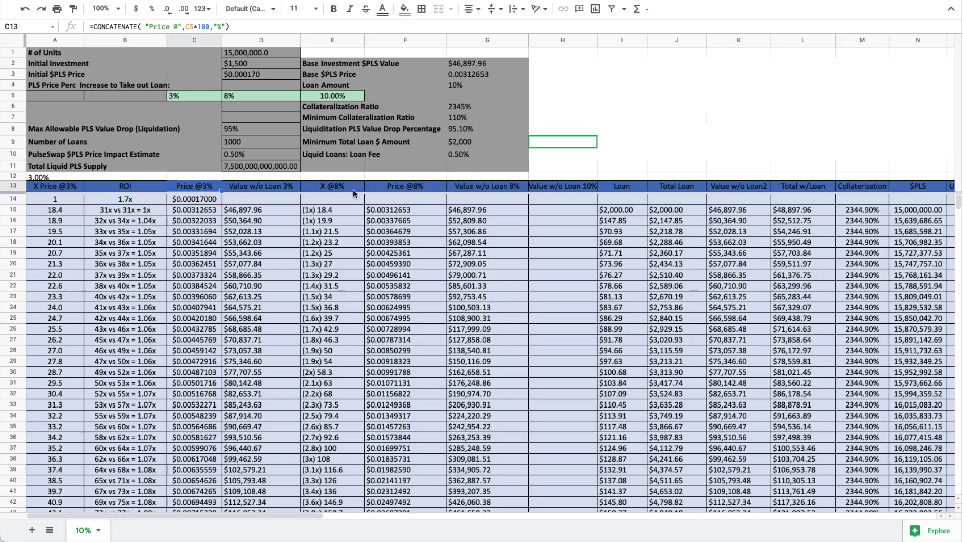
pyautogui.click(191, 95)
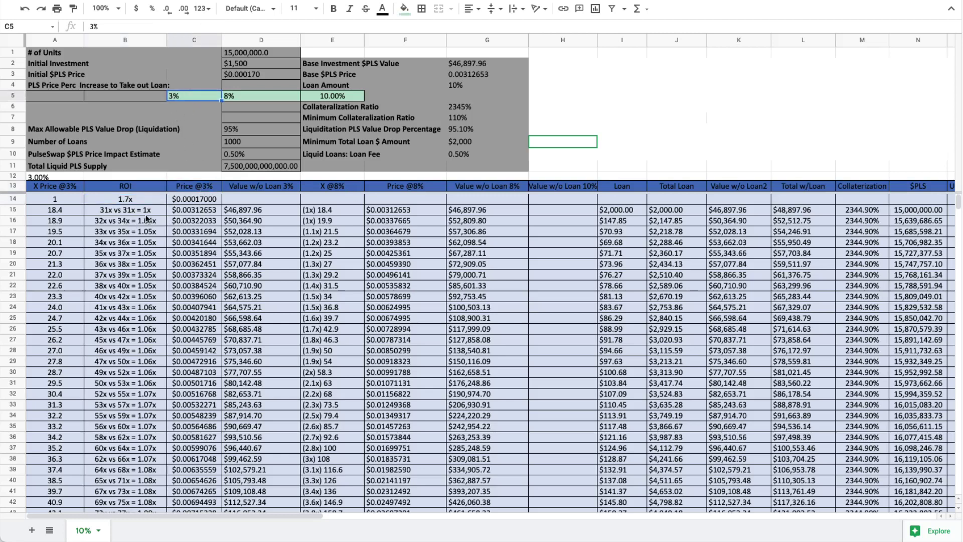
pyautogui.click(128, 213)
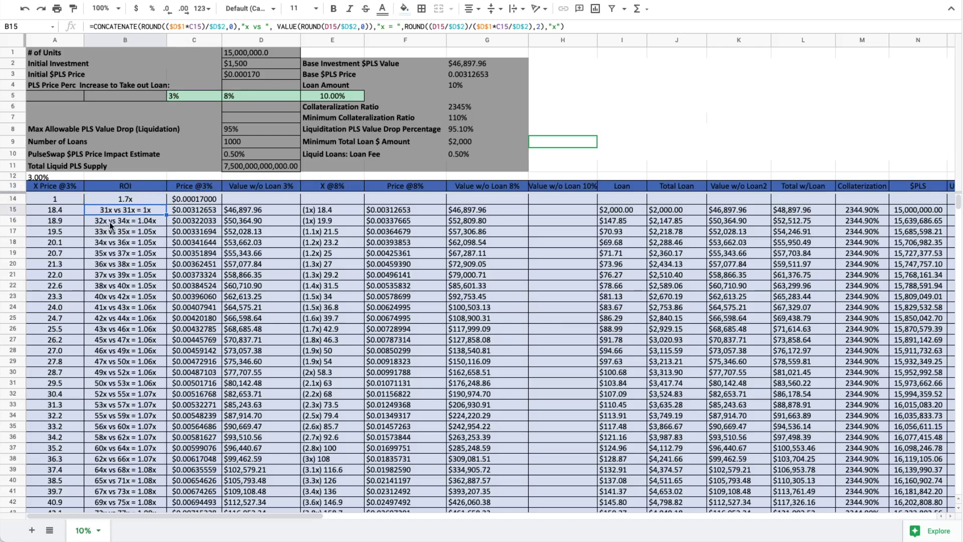
# Examine the ROI formula in B16 and the Value w/o Loan header in D13.
pyautogui.click(123, 223)
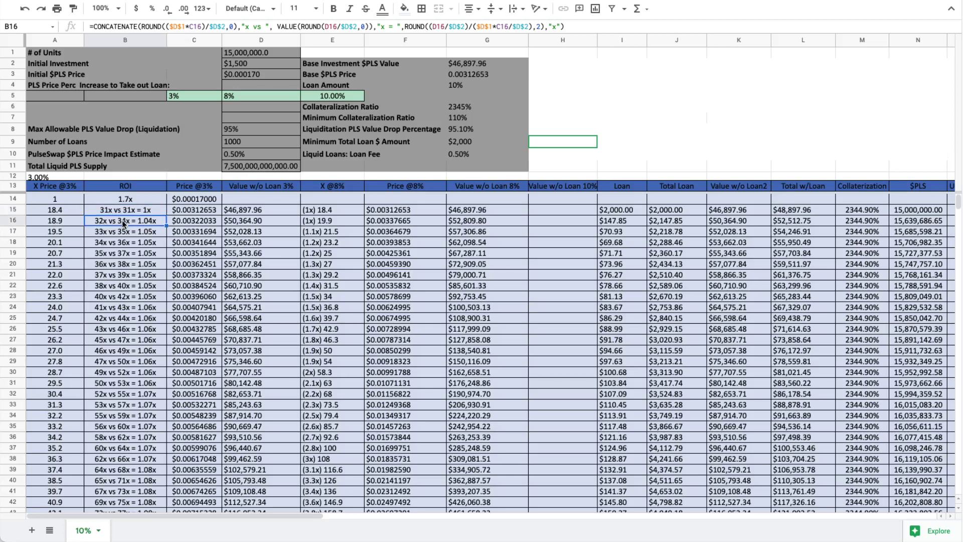
pyautogui.click(273, 183)
pyautogui.click(136, 221)
pyautogui.scroll(-4, 149, 295)
pyautogui.scroll(4, 150, 251)
# Trace the price-increase input in D5 to the headers in E13:G13, and compare the multiplier formulas in E15 and E17.
pyautogui.click(248, 94)
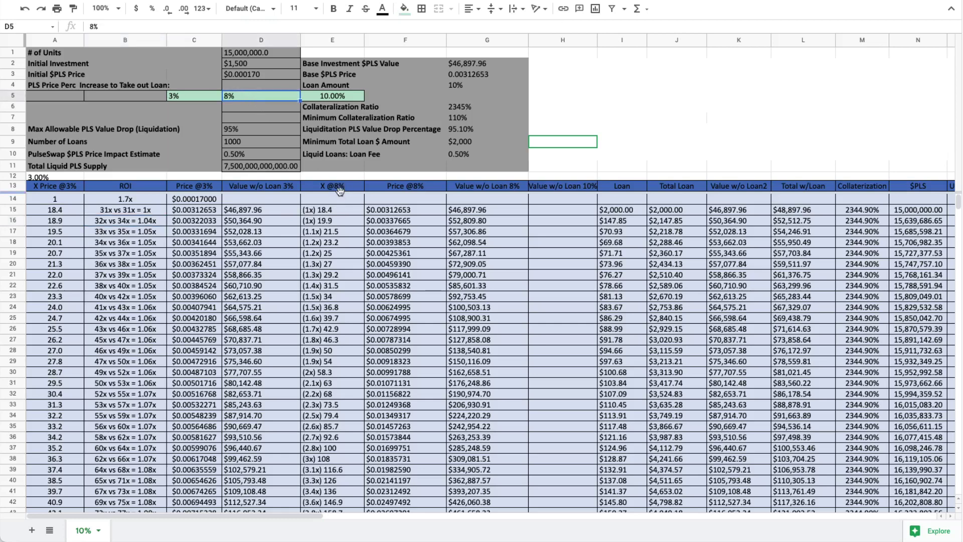
pyautogui.moveTo(338, 188); pyautogui.dragTo(465, 188)
pyautogui.click(483, 187)
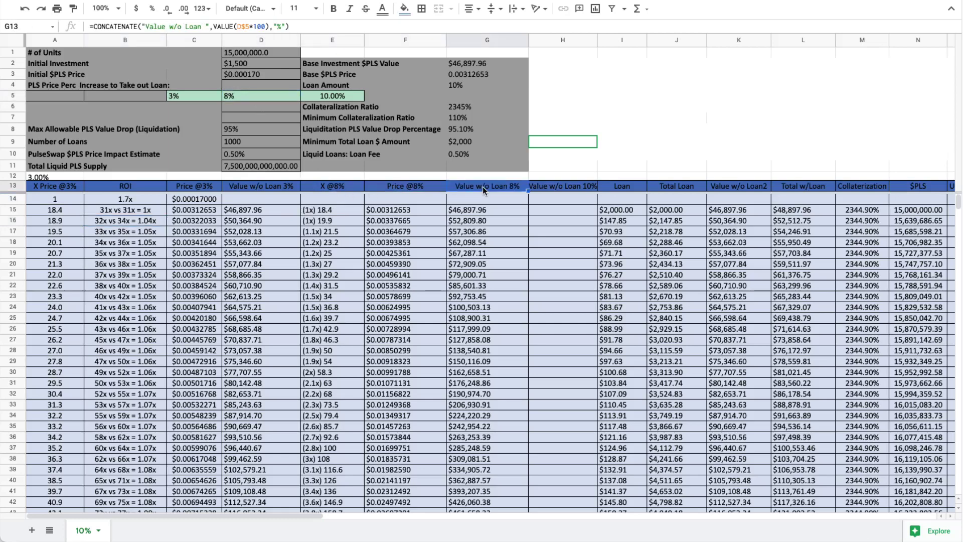
pyautogui.click(333, 211)
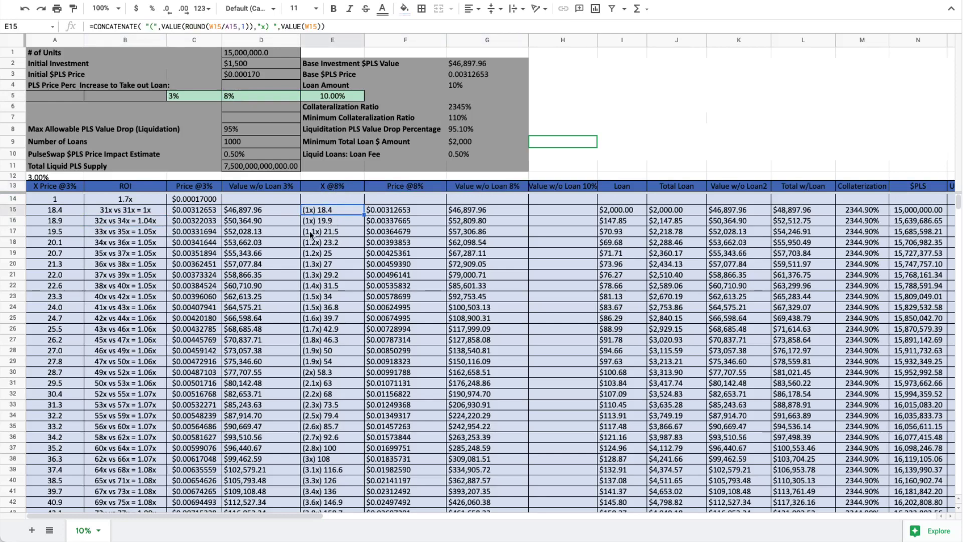
pyautogui.click(334, 234)
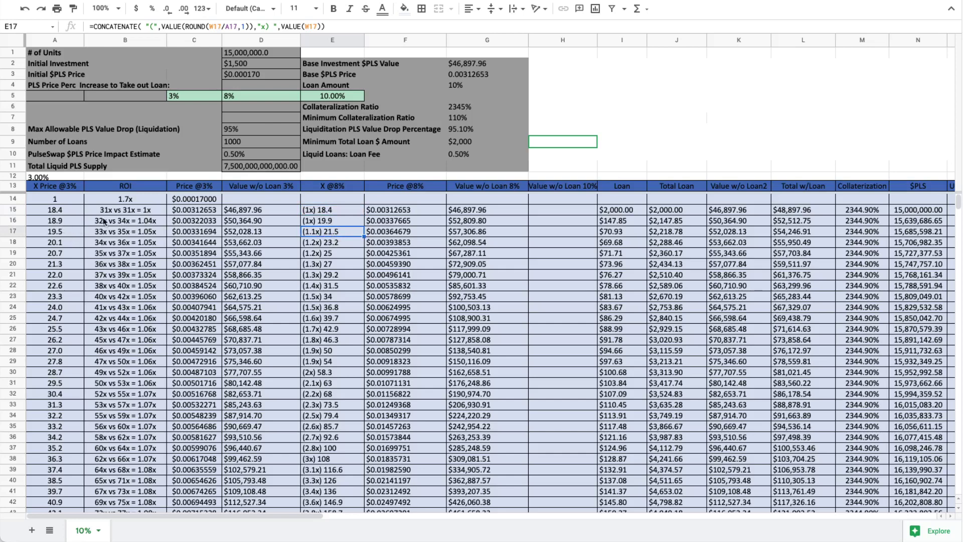
# Compare the base price in C15 and the multiplier formula in A16 with the X @8% formulas in E16 and E30.
pyautogui.click(62, 209)
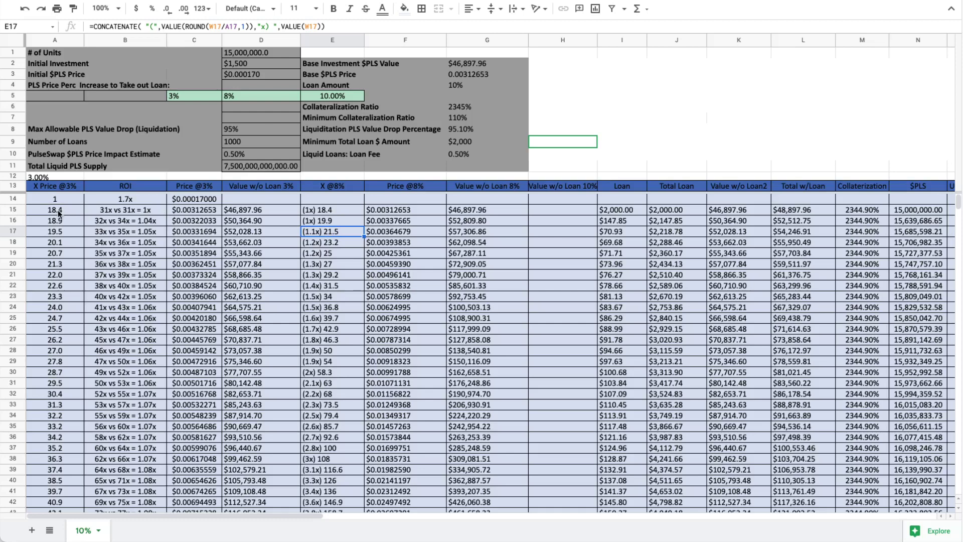
pyautogui.click(203, 211)
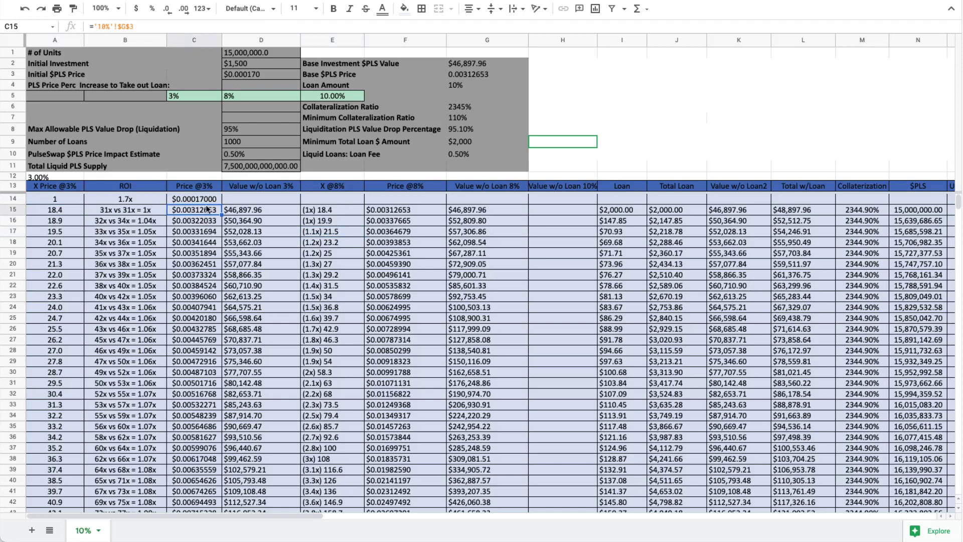
pyautogui.click(59, 224)
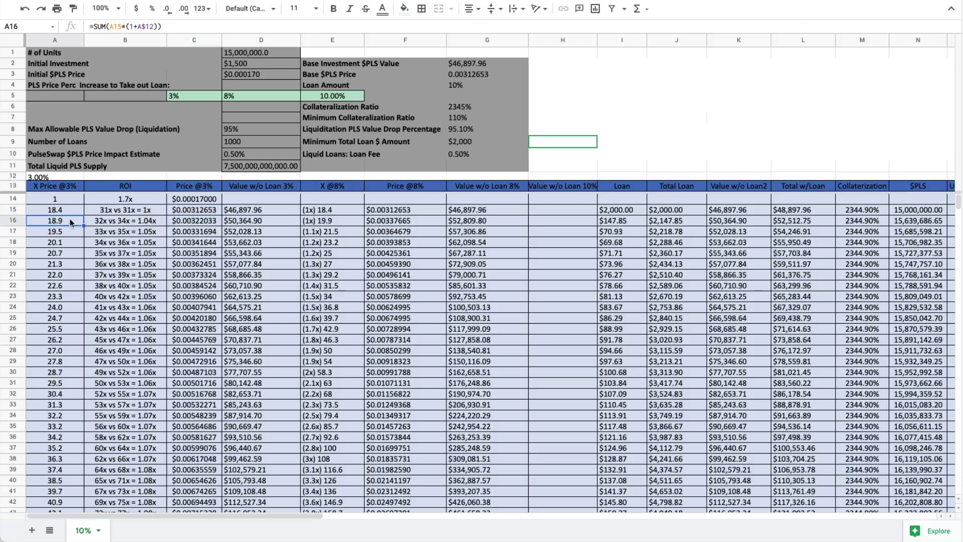
pyautogui.click(335, 221)
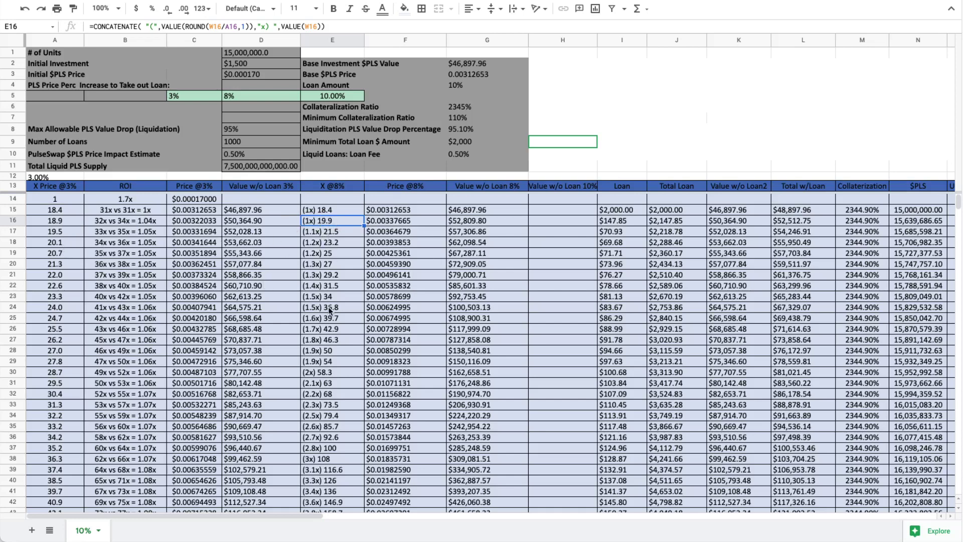
pyautogui.click(315, 374)
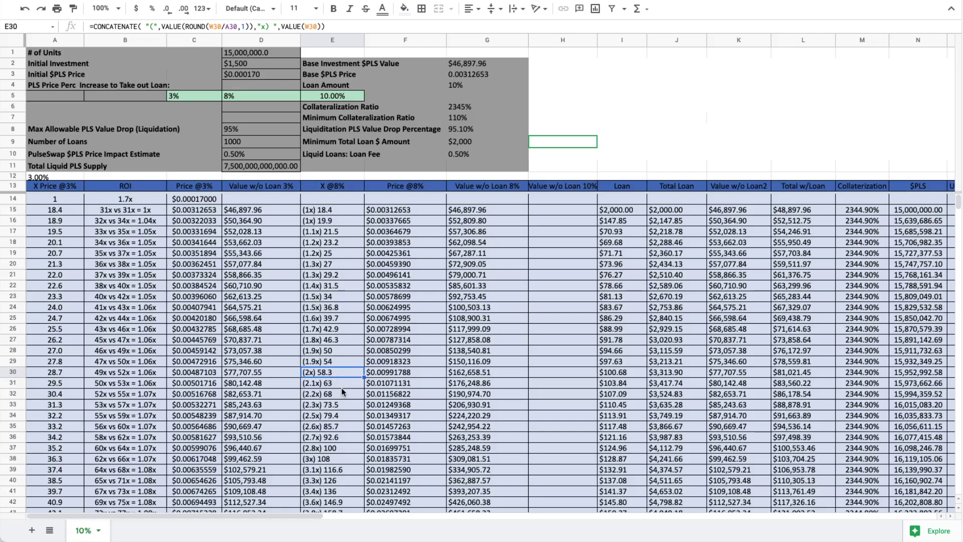
# Follow the 3% growth rows down to row 73, checking its price multiplier in A73 and value without loan in D73.
pyautogui.scroll(-1, 404, 377)
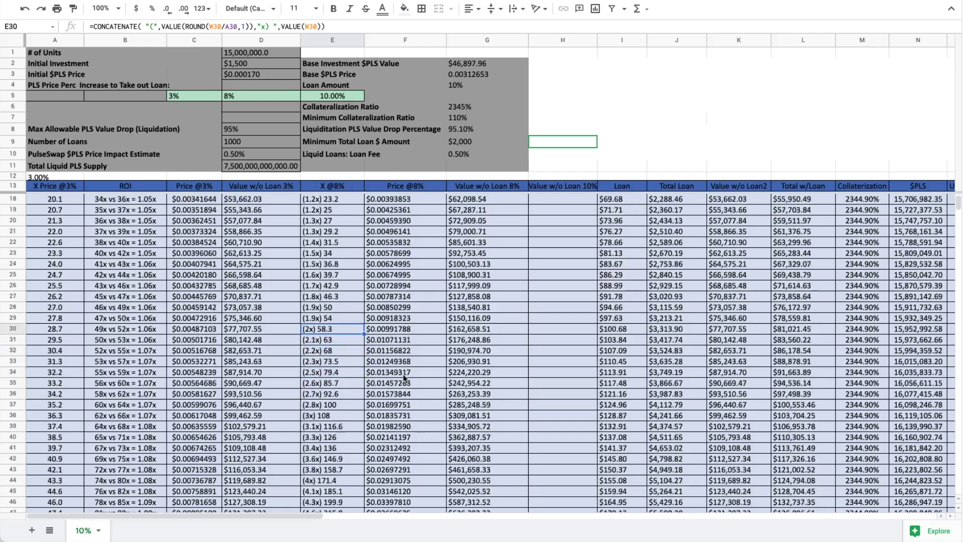
pyautogui.scroll(-10, 194, 365)
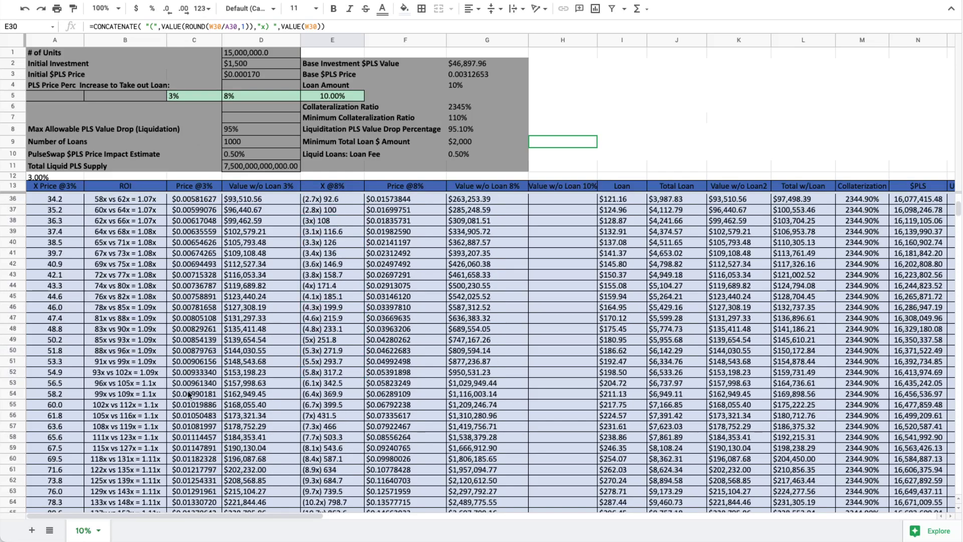
pyautogui.scroll(-9, 190, 396)
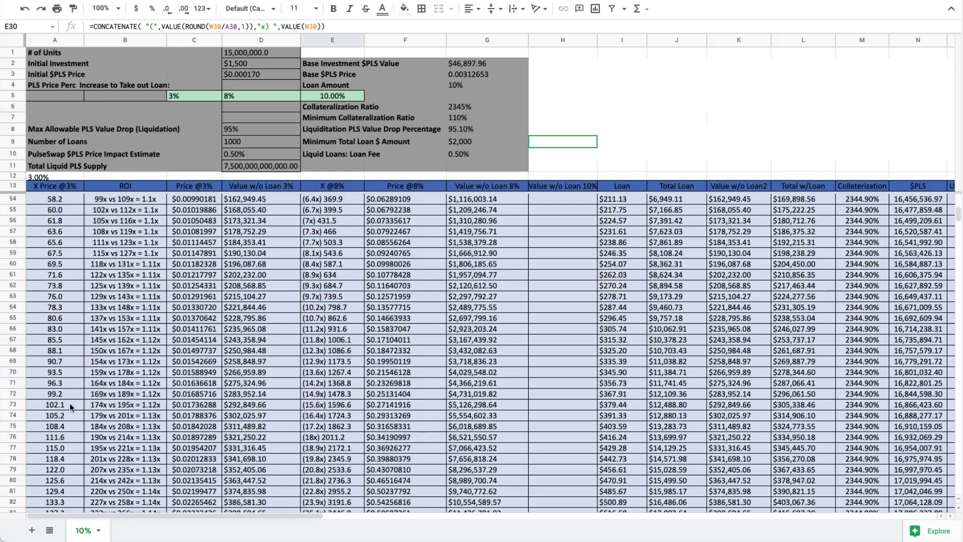
pyautogui.click(71, 402)
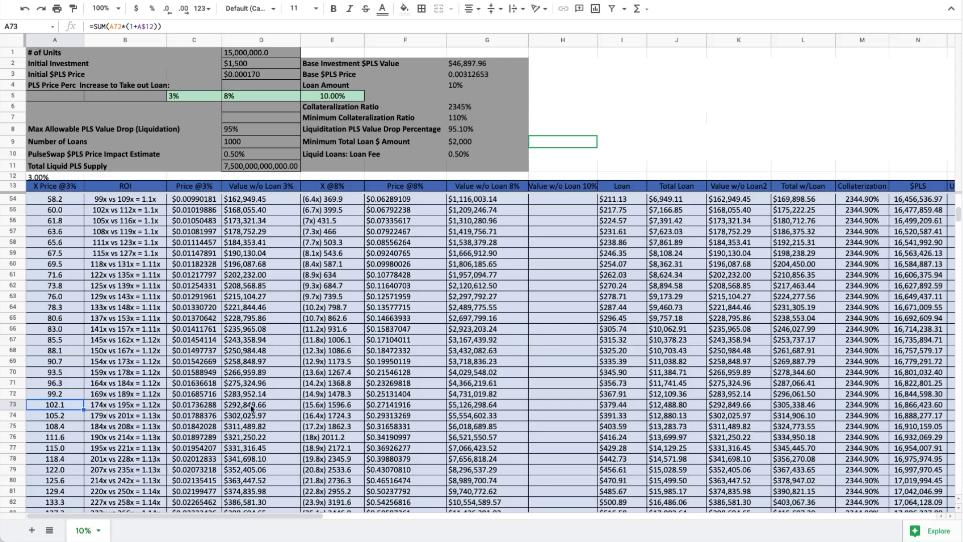
pyautogui.click(235, 408)
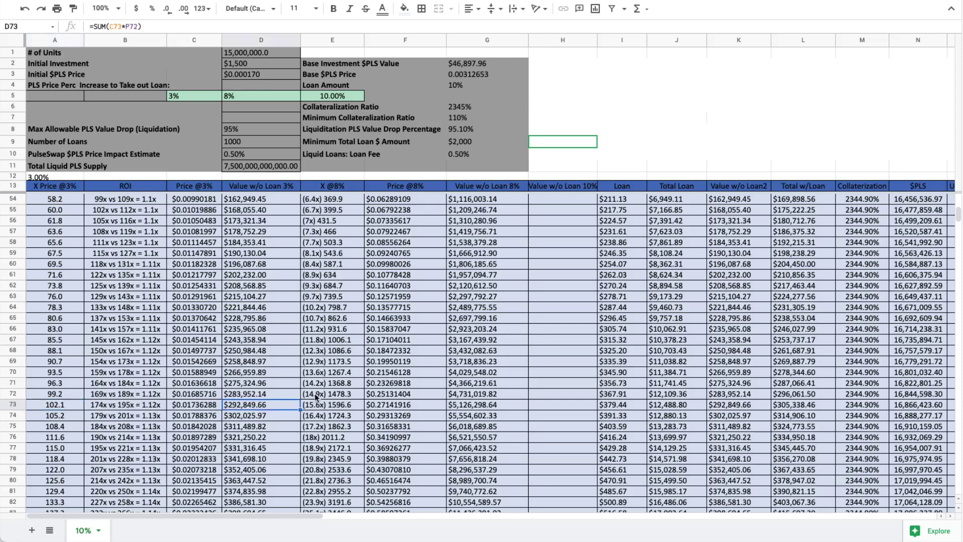
pyautogui.click(64, 404)
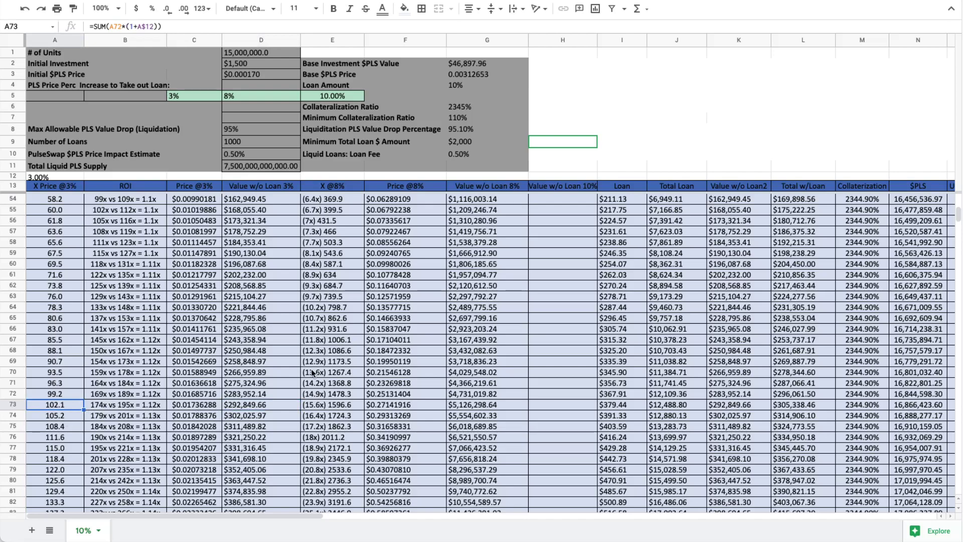
# Compare the 8% multiplier and value in E37 and G37 with the 3% value without loan in D72.
pyautogui.scroll(-1, 350, 294)
pyautogui.scroll(-2, 350, 294)
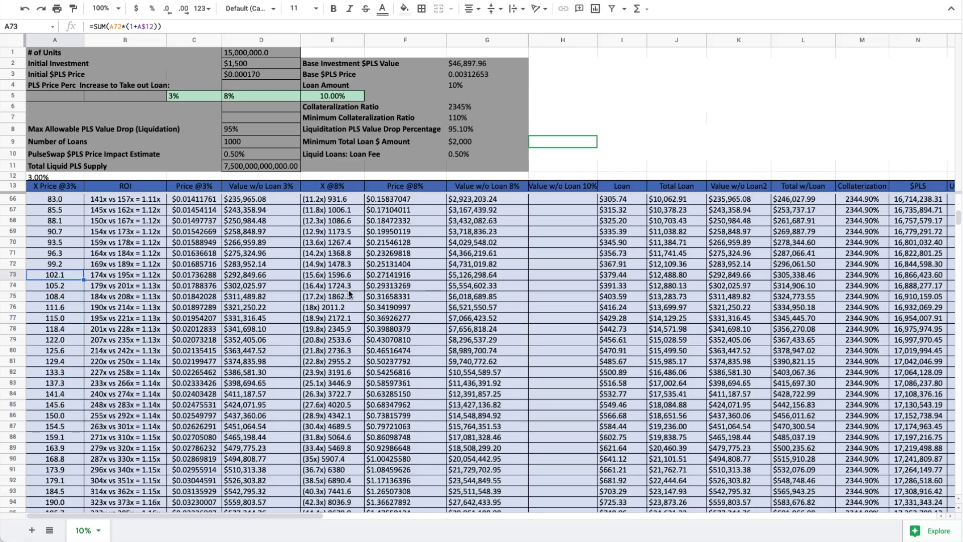
pyautogui.scroll(2, 365, 258)
pyautogui.scroll(2, 365, 259)
pyautogui.scroll(3, 341, 358)
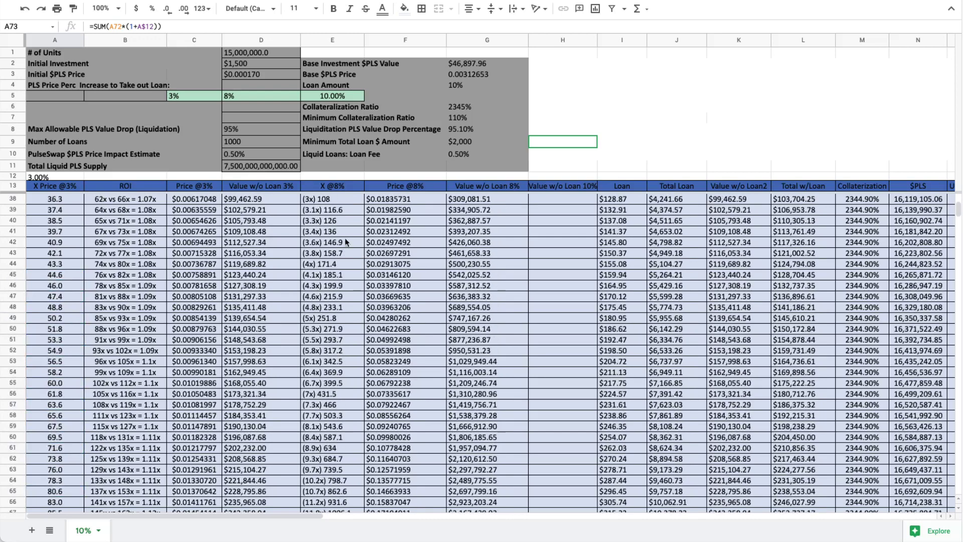
pyautogui.scroll(2, 341, 252)
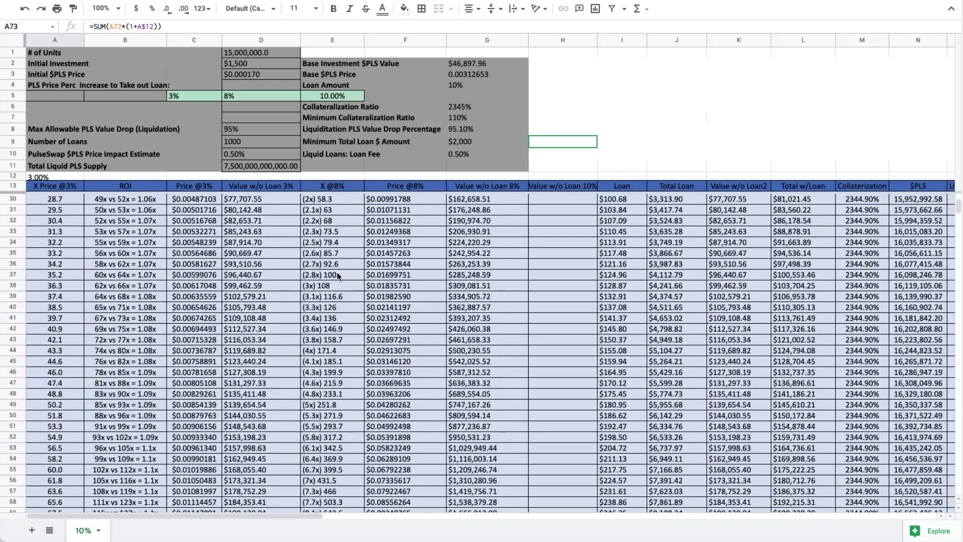
pyautogui.click(337, 275)
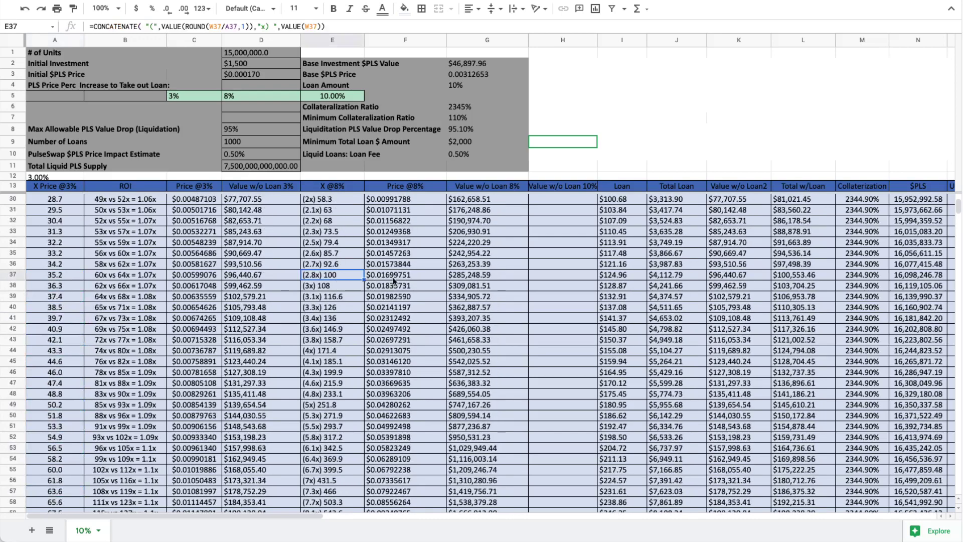
pyautogui.click(462, 276)
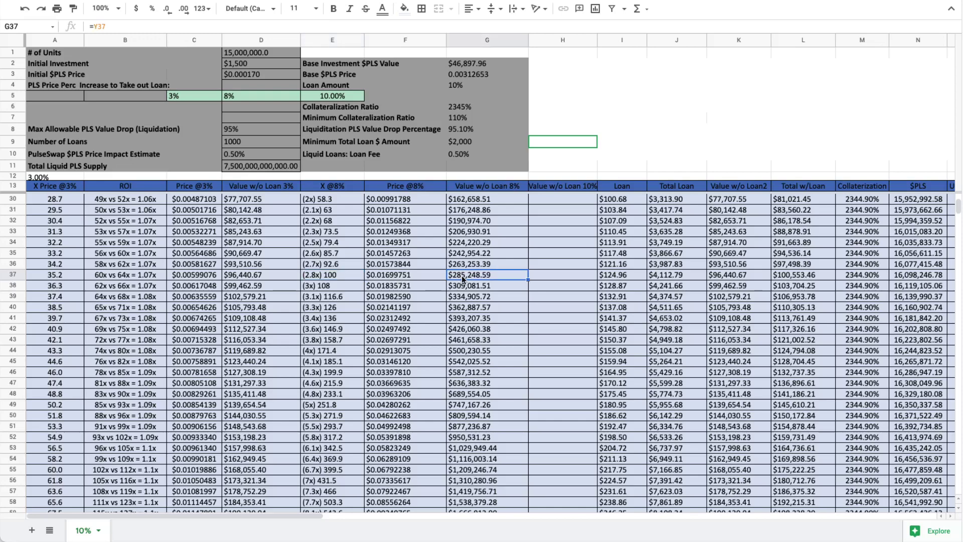
pyautogui.scroll(-5, 313, 416)
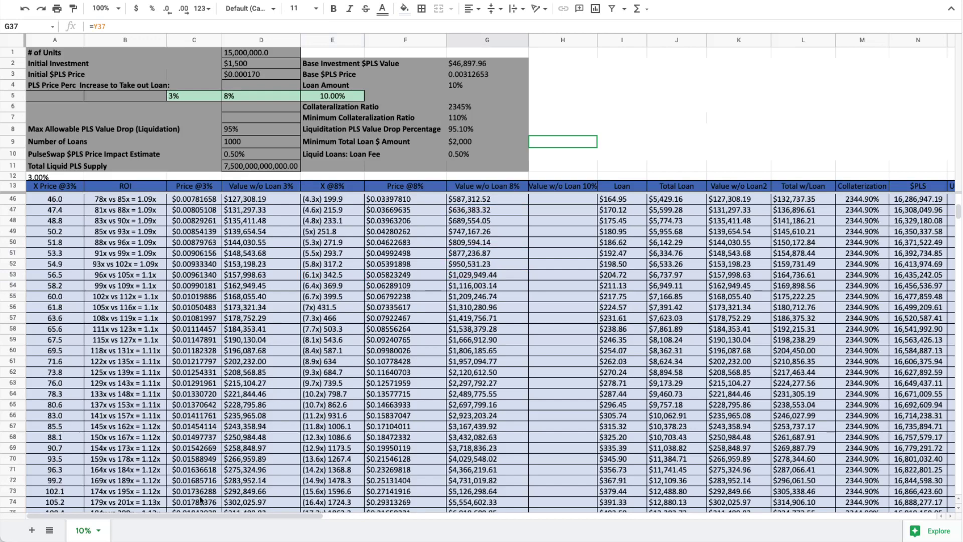
pyautogui.click(239, 480)
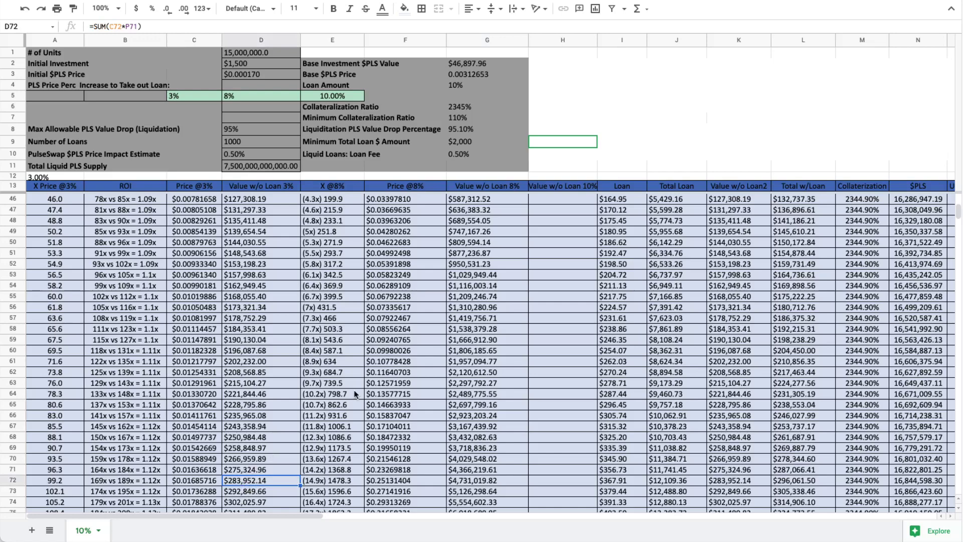
# Check the price-increase input in C5 against the multiplier formula in A18 and the rows below it.
pyautogui.scroll(7, 356, 394)
pyautogui.click(200, 96)
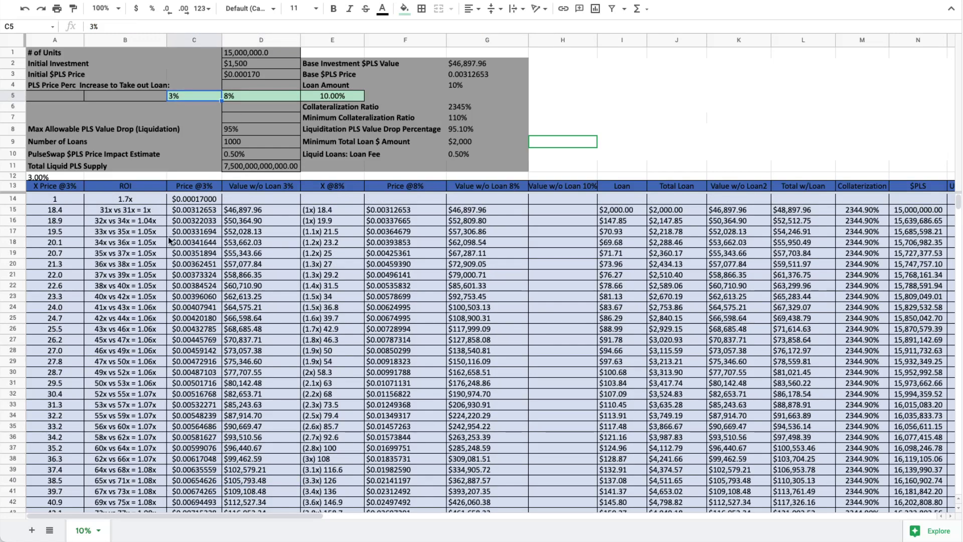
pyautogui.click(65, 244)
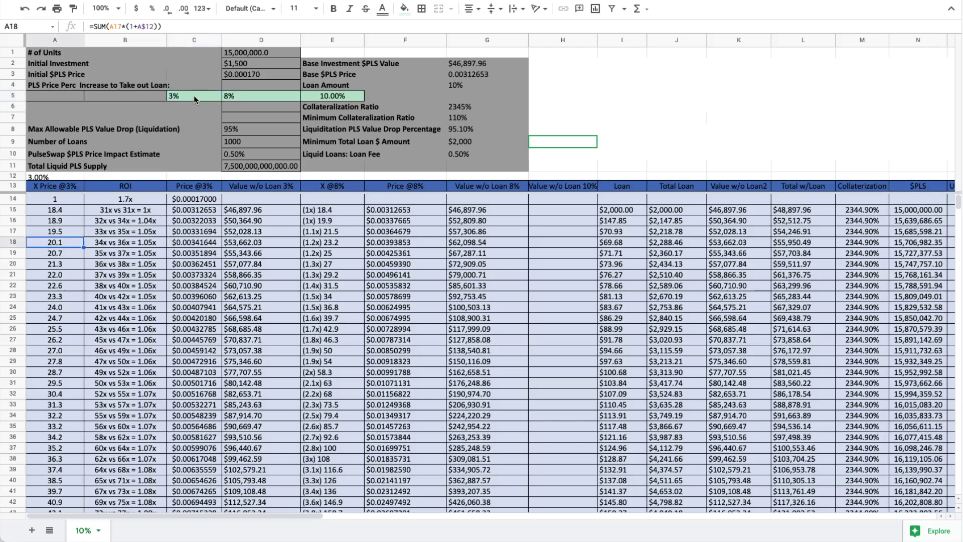
pyautogui.click(194, 95)
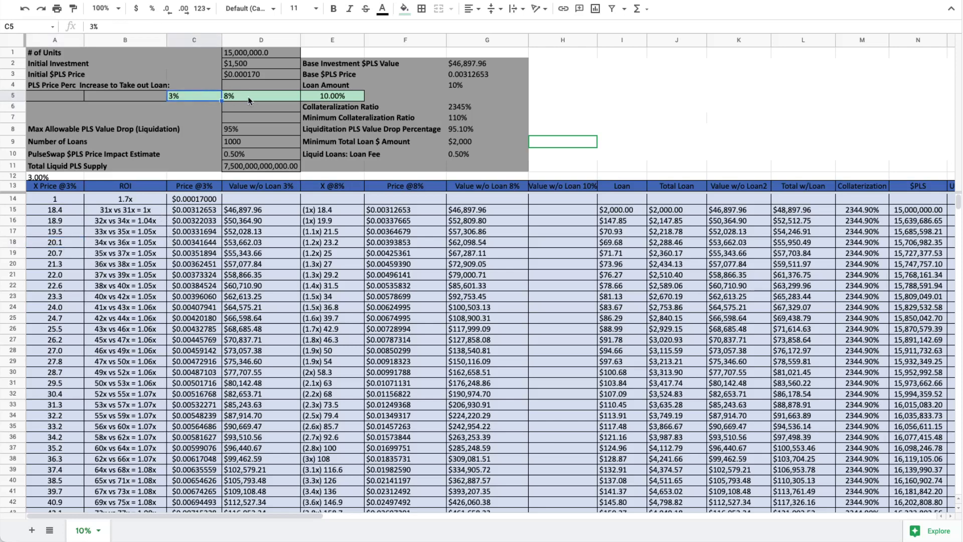
pyautogui.scroll(-10, 113, 316)
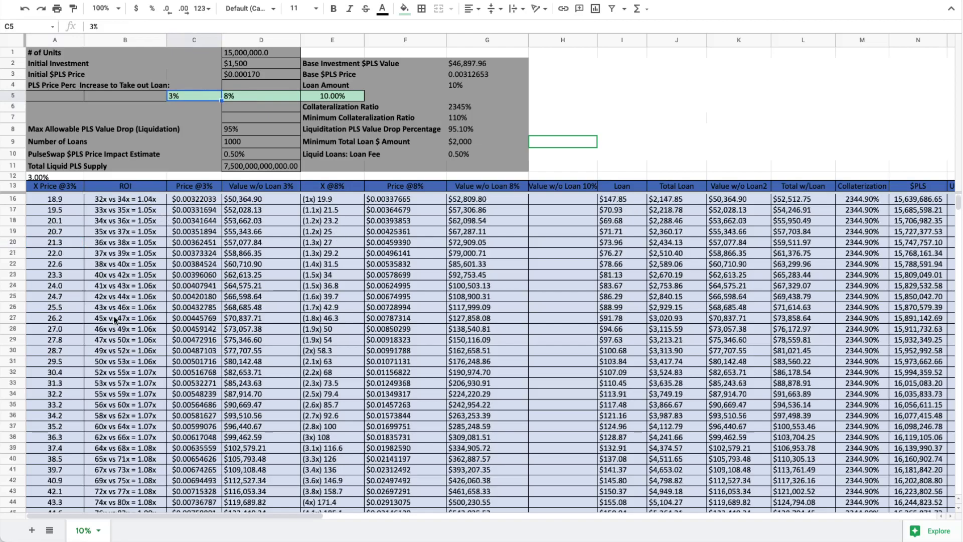
pyautogui.scroll(10, 113, 315)
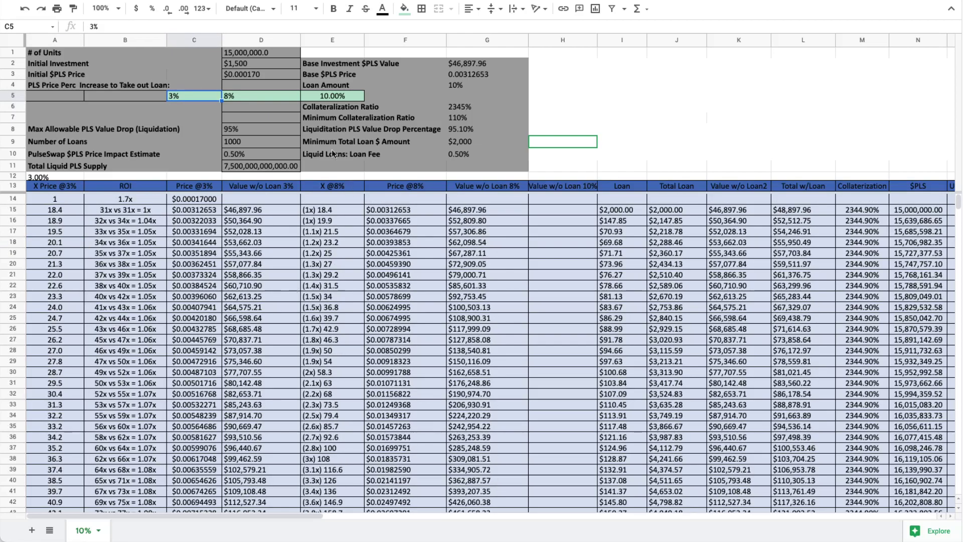
# Check the price-increase input in D5 against the X @8% multiplier formula in E32.
pyautogui.click(255, 96)
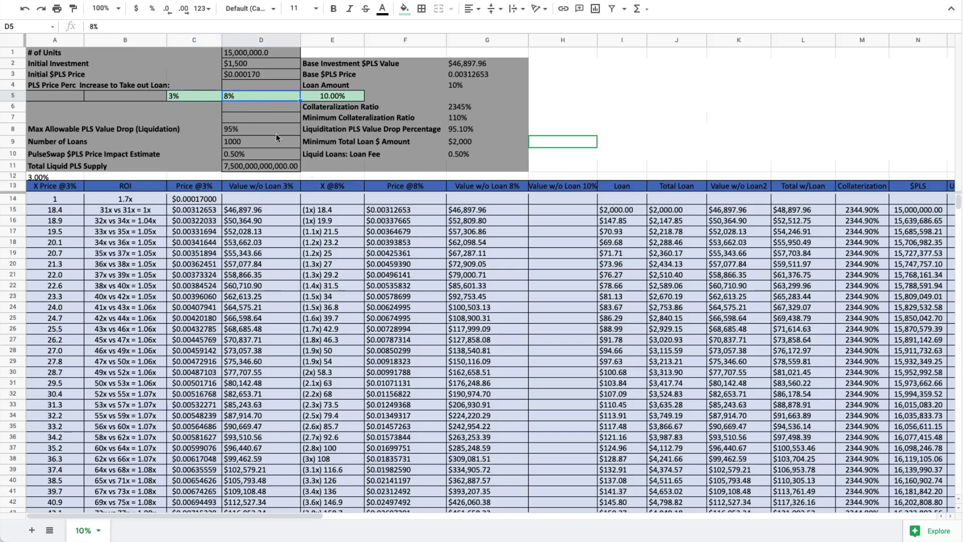
pyautogui.scroll(-3, 331, 338)
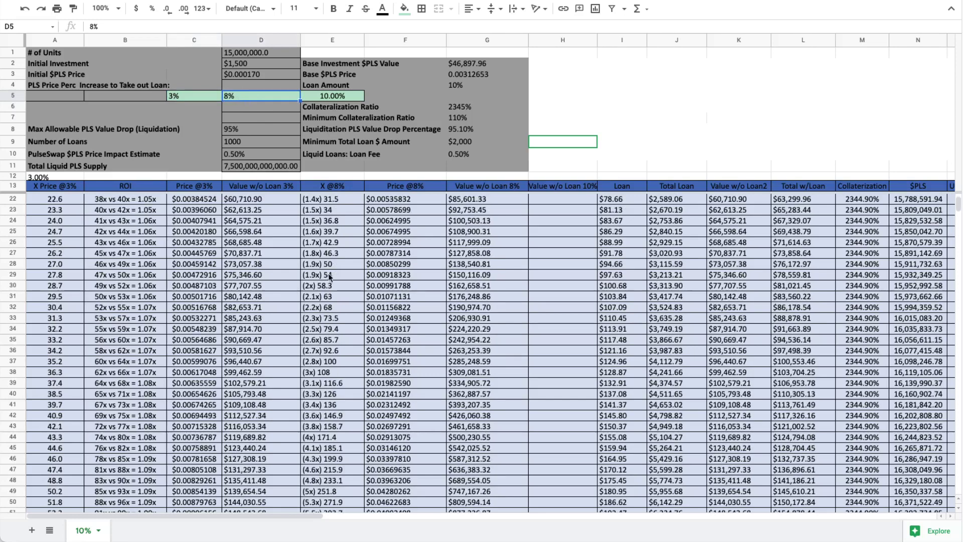
pyautogui.click(340, 308)
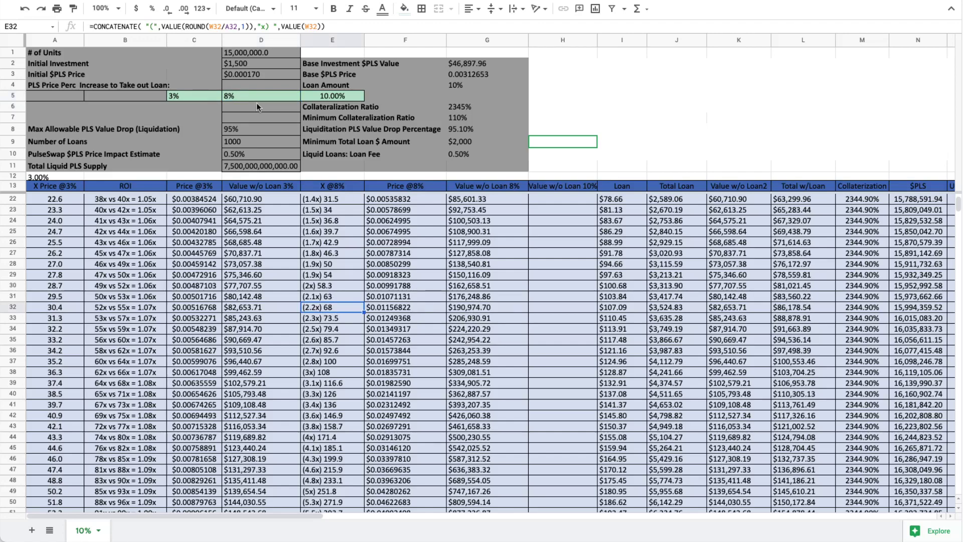
pyautogui.scroll(3, 257, 103)
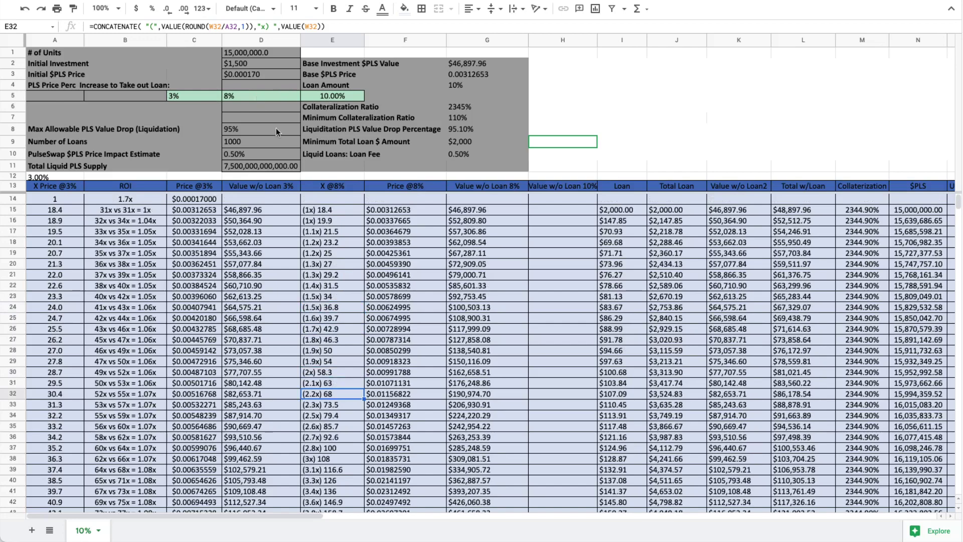
# Set Max Allowable PLS Value Drop (Liquidation) to 75% and check the base value without loan in D15.
pyautogui.click(243, 130)
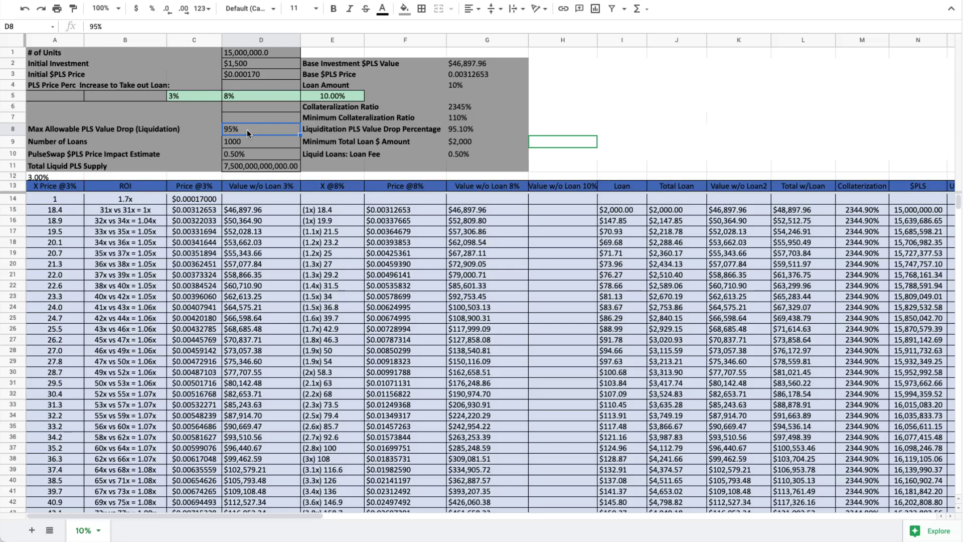
pyautogui.write('75')
pyautogui.press('Return')
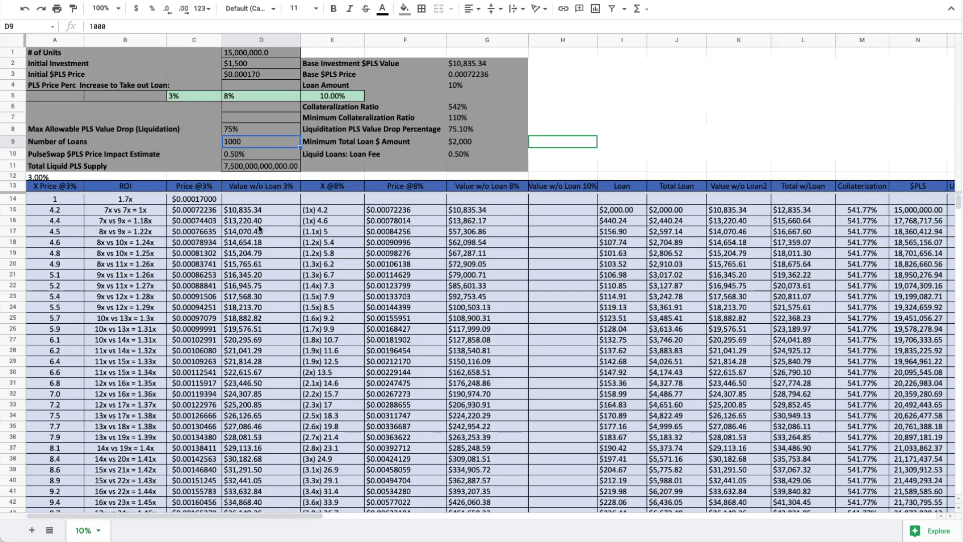
pyautogui.click(252, 210)
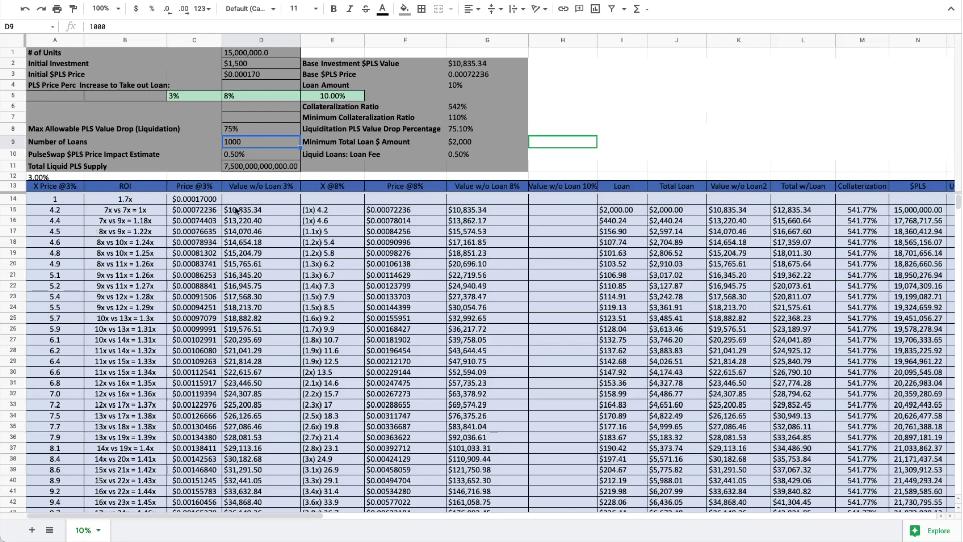
# Check row 15's 3% multiplier formula against the initial price in C14, the value without loan in D15 and the loan in I15.
pyautogui.click(66, 211)
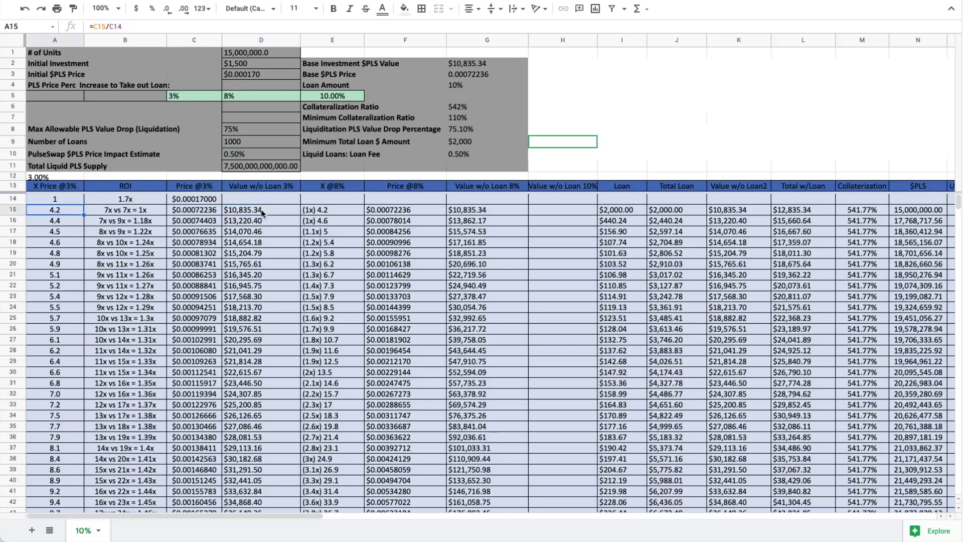
pyautogui.click(262, 209)
pyautogui.click(62, 210)
pyautogui.click(190, 201)
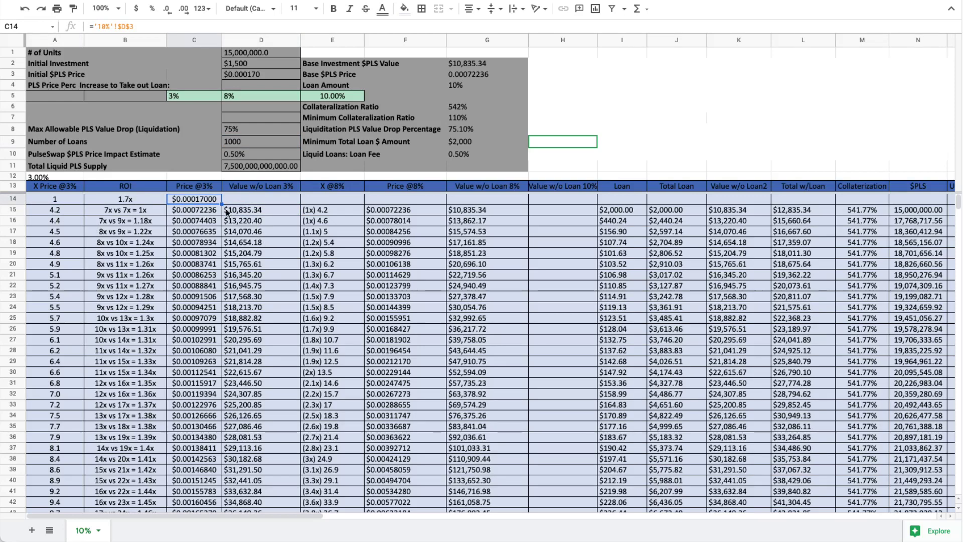
pyautogui.click(267, 213)
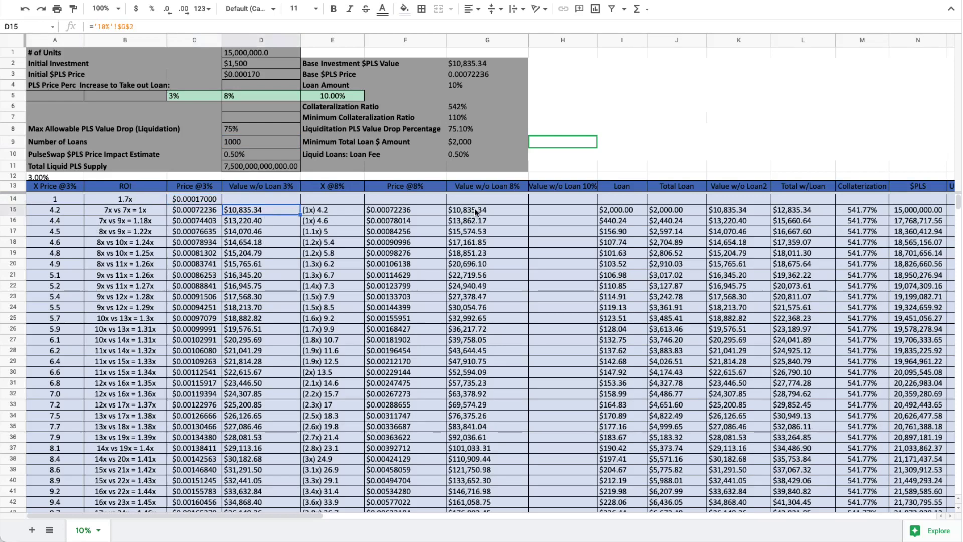
pyautogui.click(620, 210)
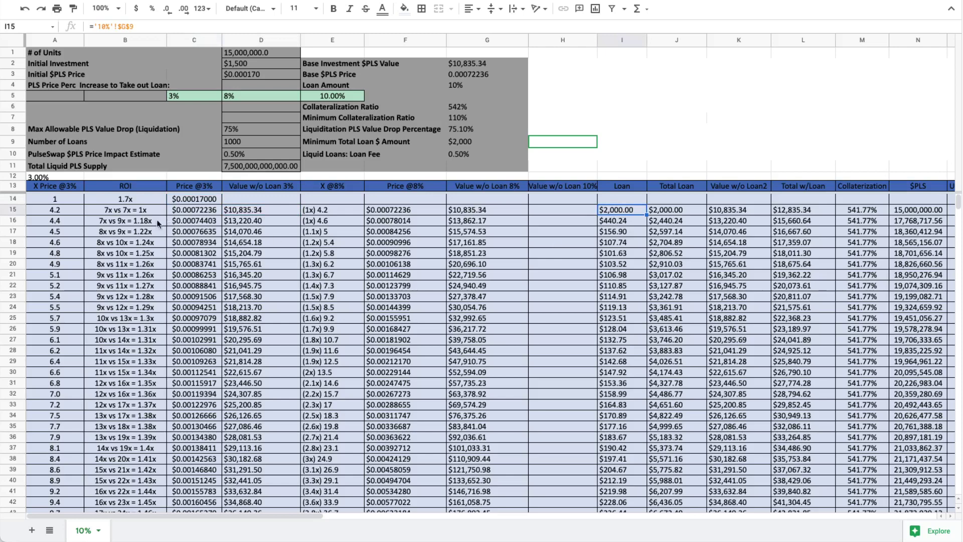
# Check the 3% multipliers in A15:A29, the price formula in C27 and the loan formula in I24.
pyautogui.moveTo(62, 214); pyautogui.dragTo(63, 356)
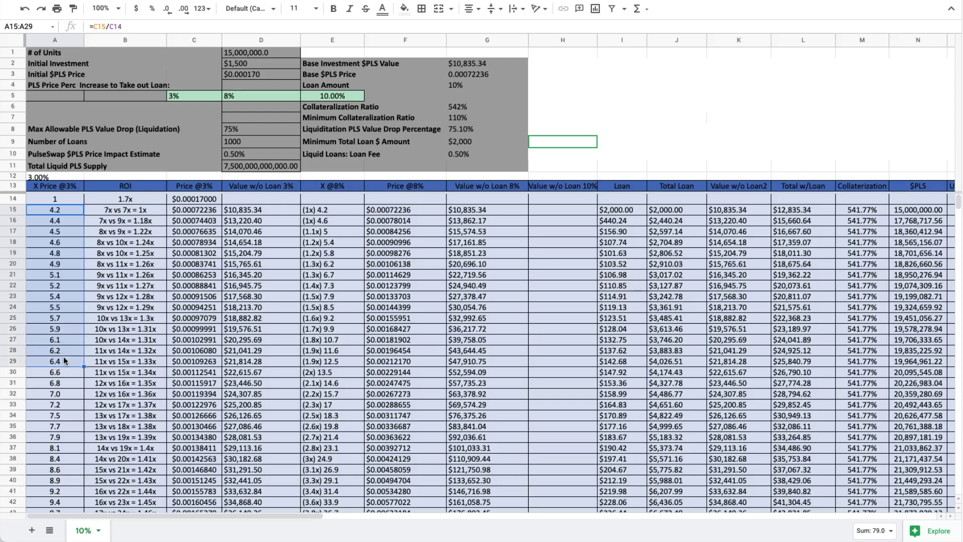
pyautogui.click(198, 337)
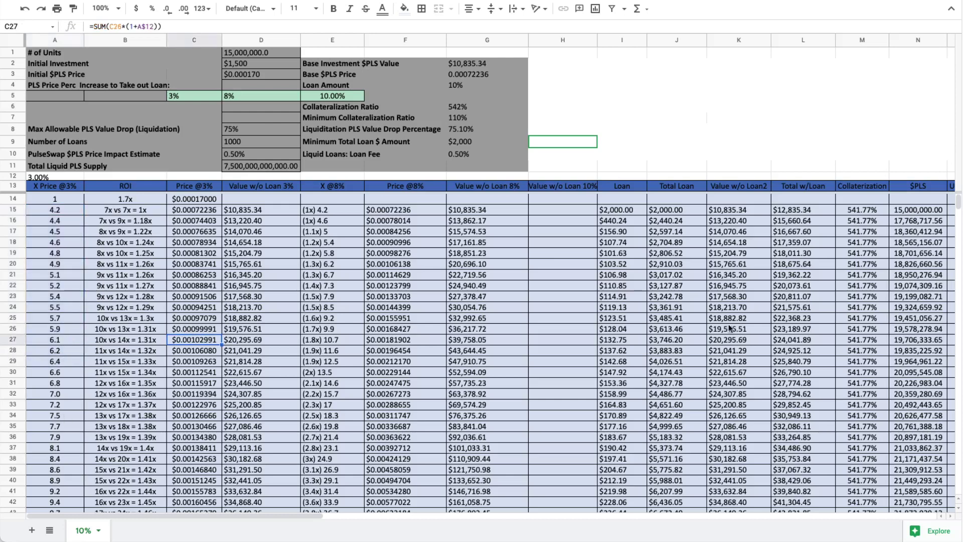
pyautogui.click(604, 310)
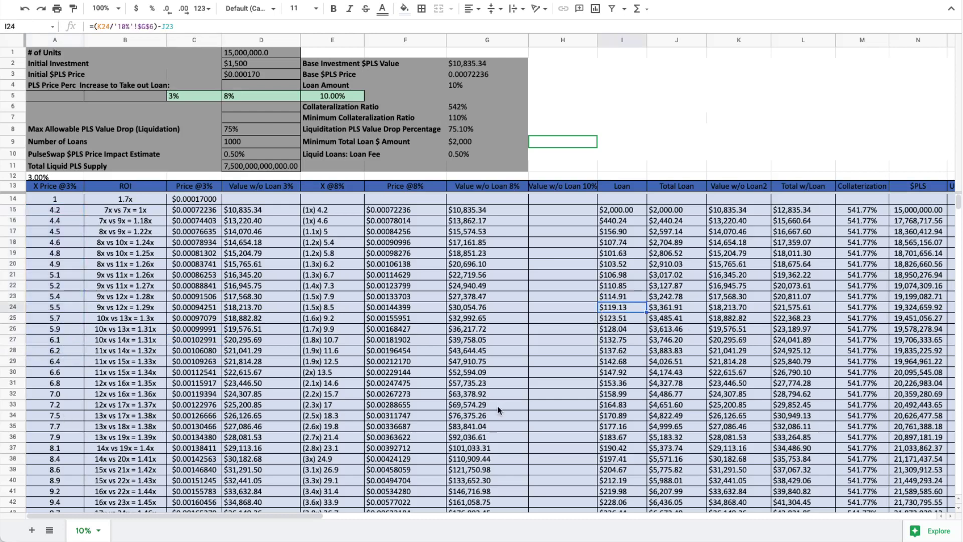
pyautogui.scroll(-10, 498, 406)
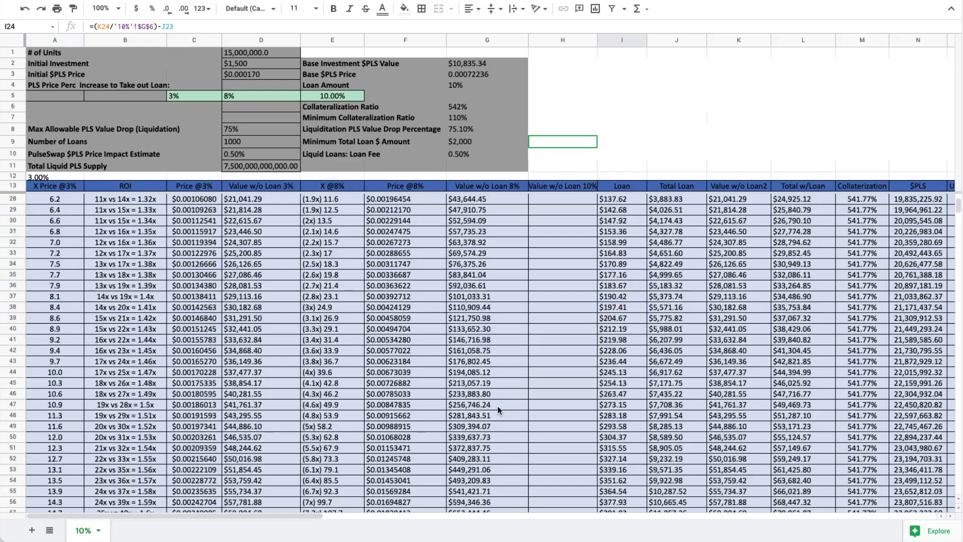
# Compare the Max Allowable PLS Value Drop in D8 with the Collateralization Ratio in G6 and its minimum in G7.
pyautogui.click(239, 129)
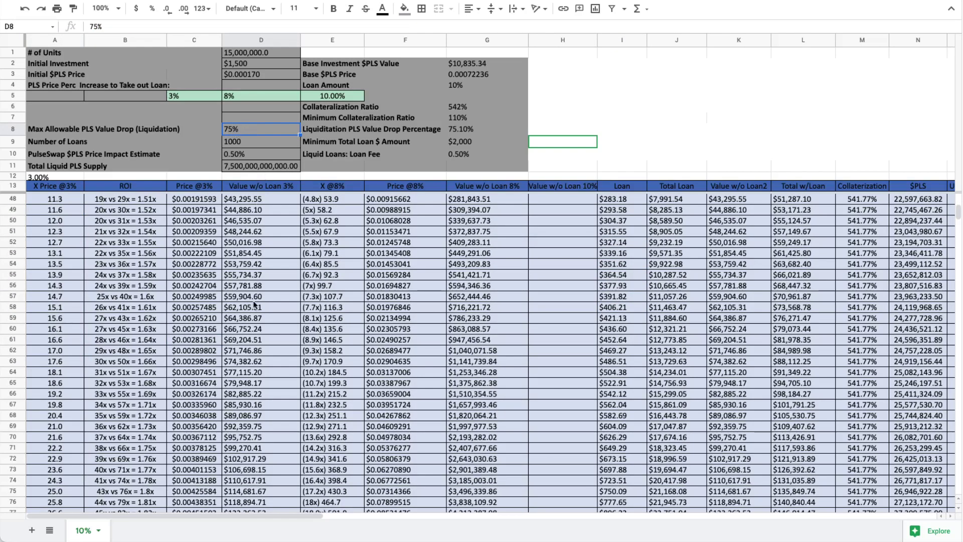
pyautogui.click(465, 107)
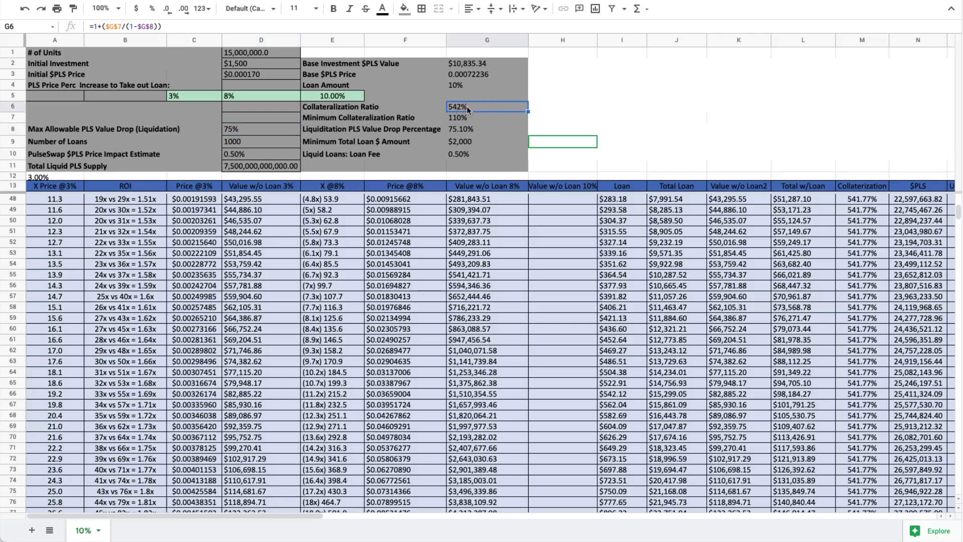
pyautogui.click(471, 119)
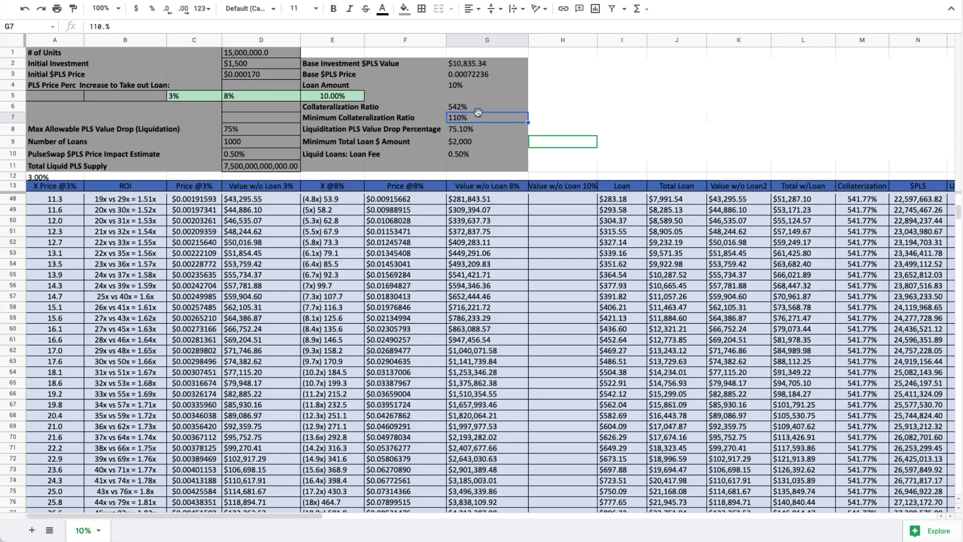
# Examine the total loan, $PLS and fee columns across the loan rows.
pyautogui.scroll(4, 477, 361)
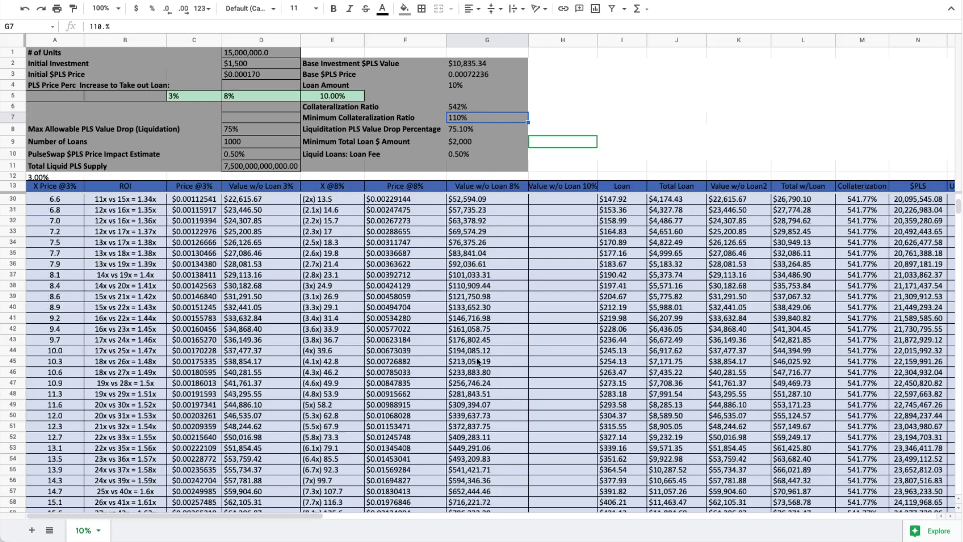
pyautogui.scroll(-1, 478, 361)
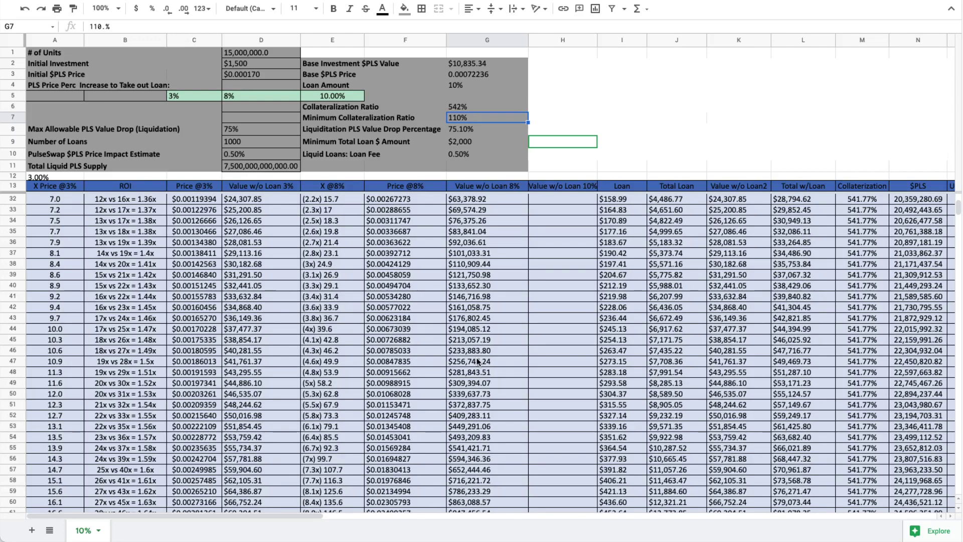
pyautogui.hscroll(7, 478, 361)
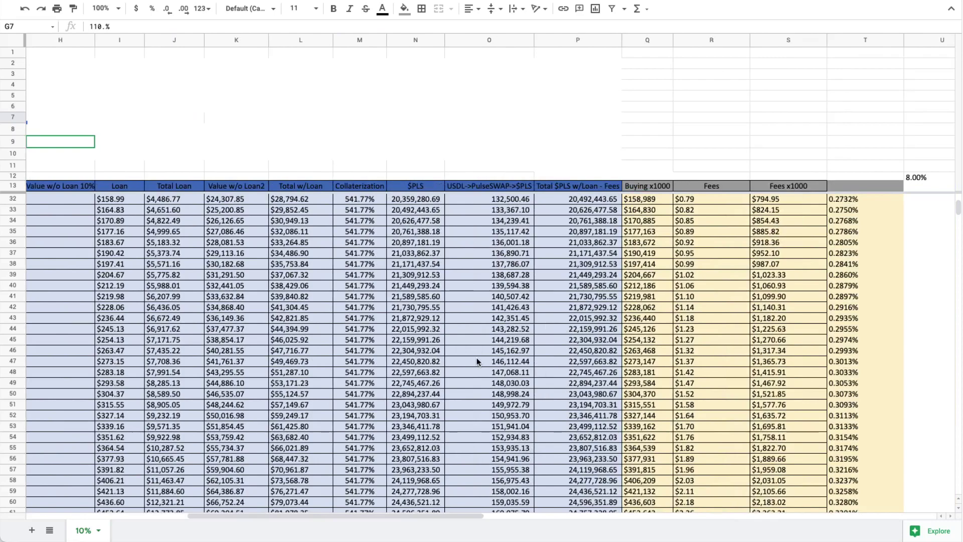
pyautogui.scroll(-8, 478, 361)
pyautogui.scroll(14, 478, 361)
pyautogui.hscroll(-7, 477, 362)
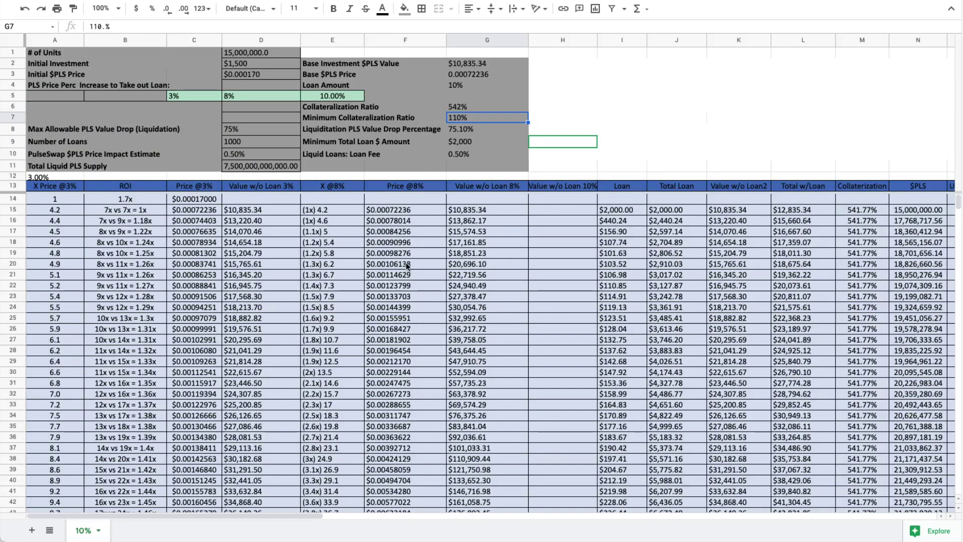
# Check the X @8% multiplier formula in E15 and compare the rows below it.
pyautogui.click(332, 209)
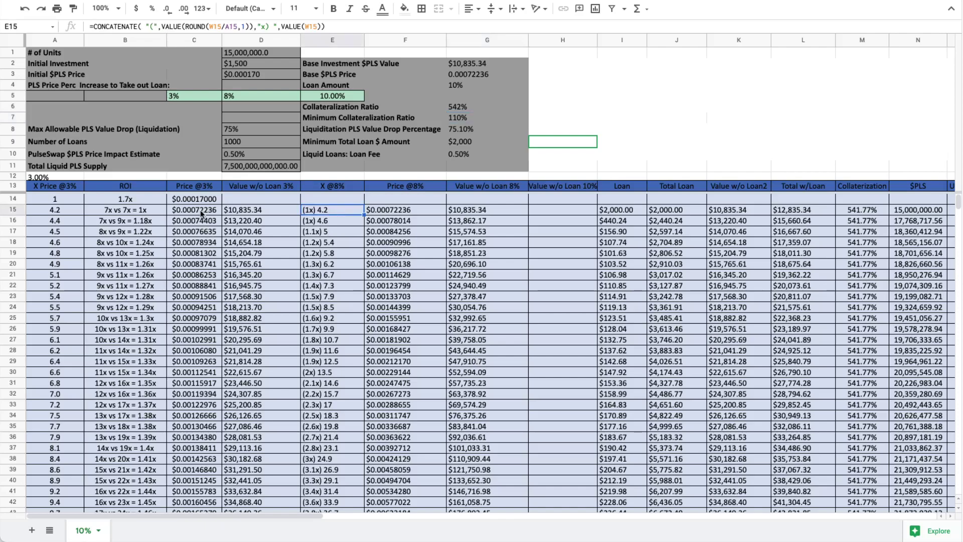
pyautogui.scroll(-6, 197, 374)
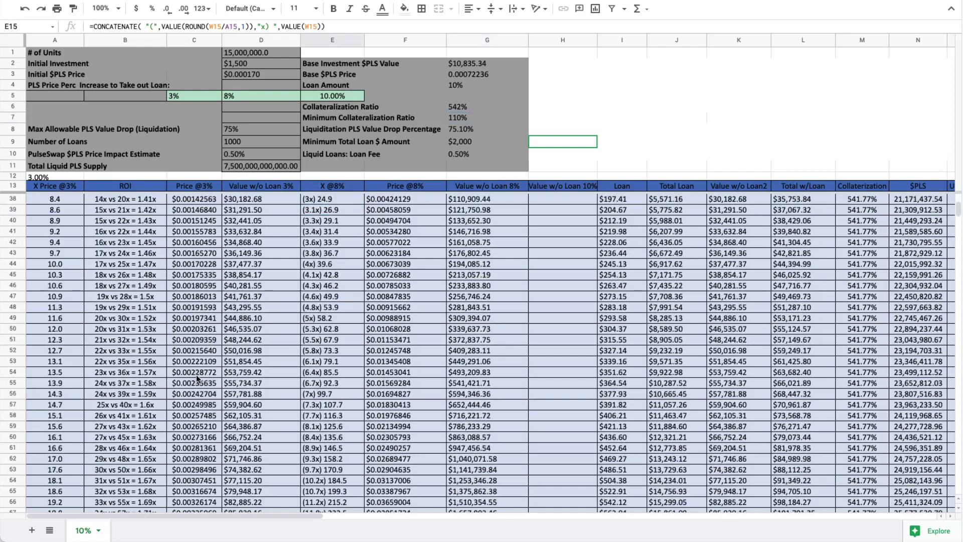
pyautogui.scroll(6, 197, 374)
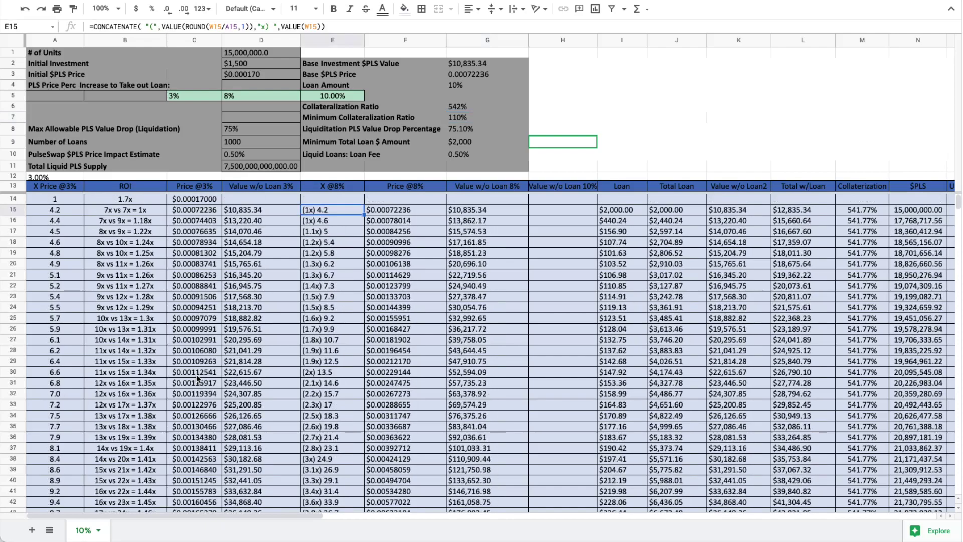
# Check the price-increase input in D5, the Initial Investment in D2 and the Price @3% formulas in C16 and C15.
pyautogui.click(242, 96)
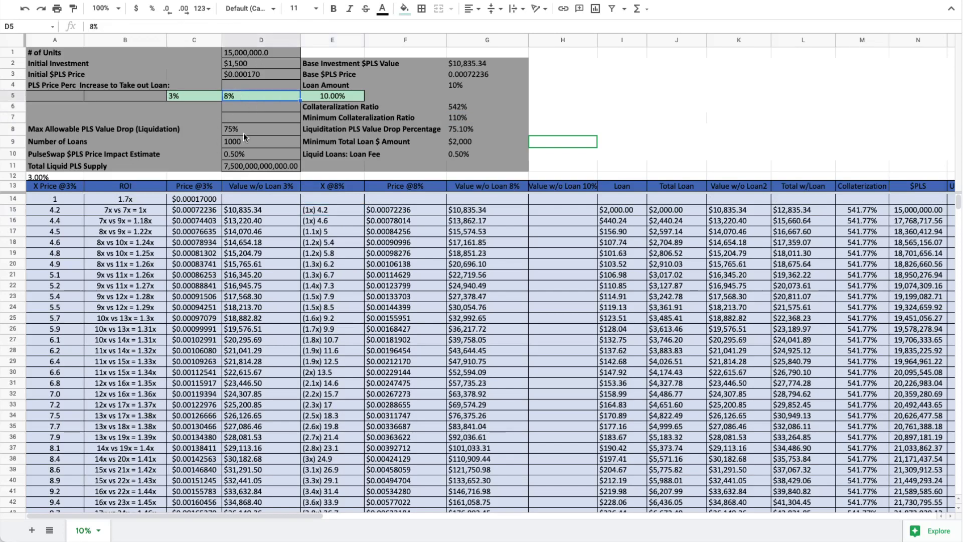
pyautogui.click(259, 59)
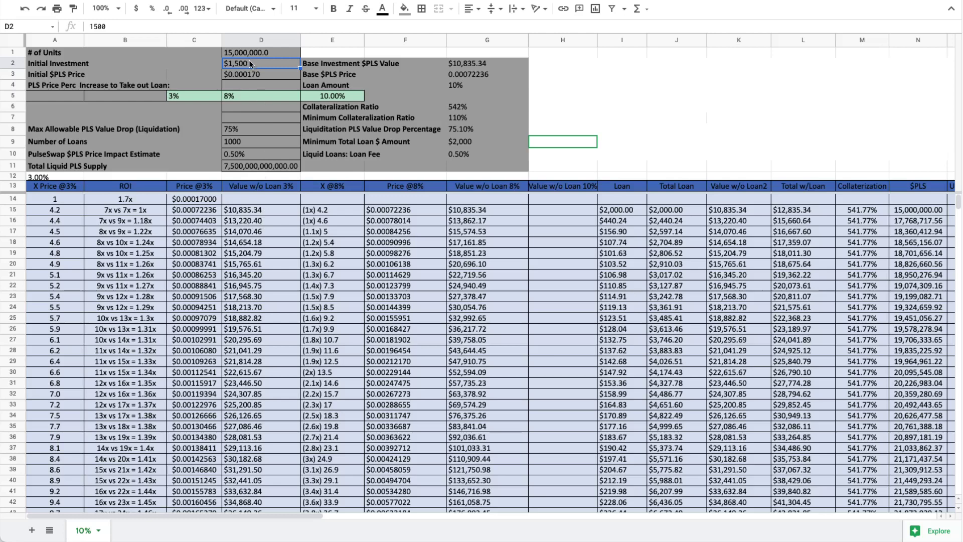
pyautogui.click(199, 222)
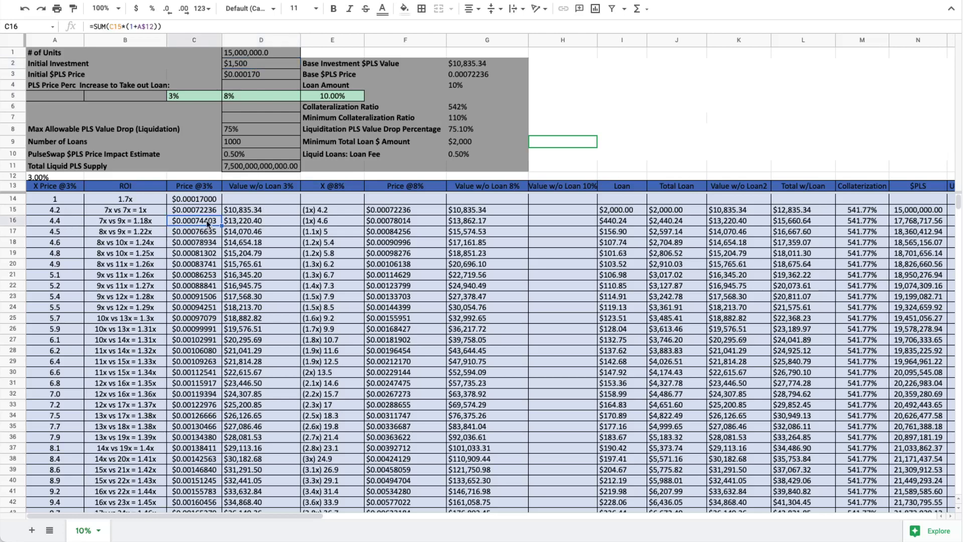
pyautogui.click(213, 212)
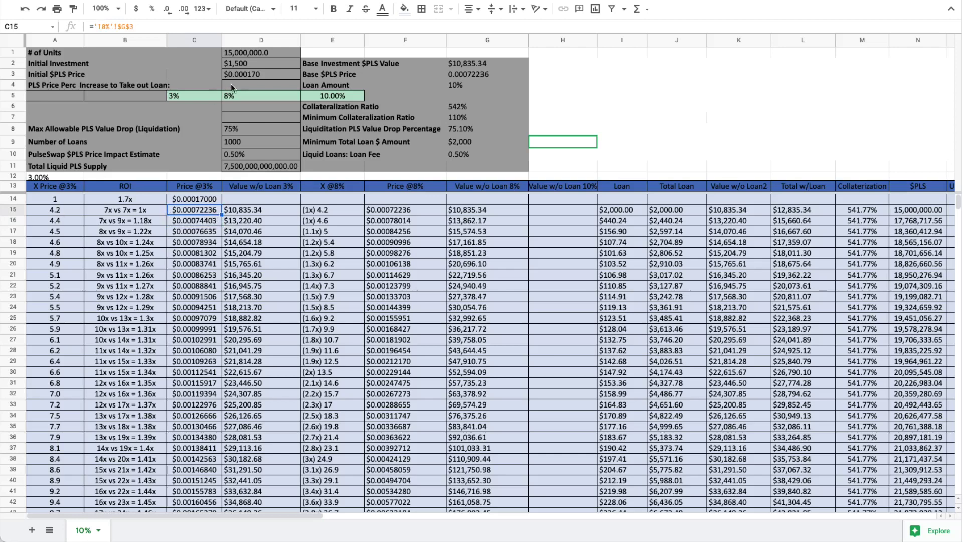
# Set the Initial $PLS Price in D3 to 0.00012.
pyautogui.doubleClick(252, 75)
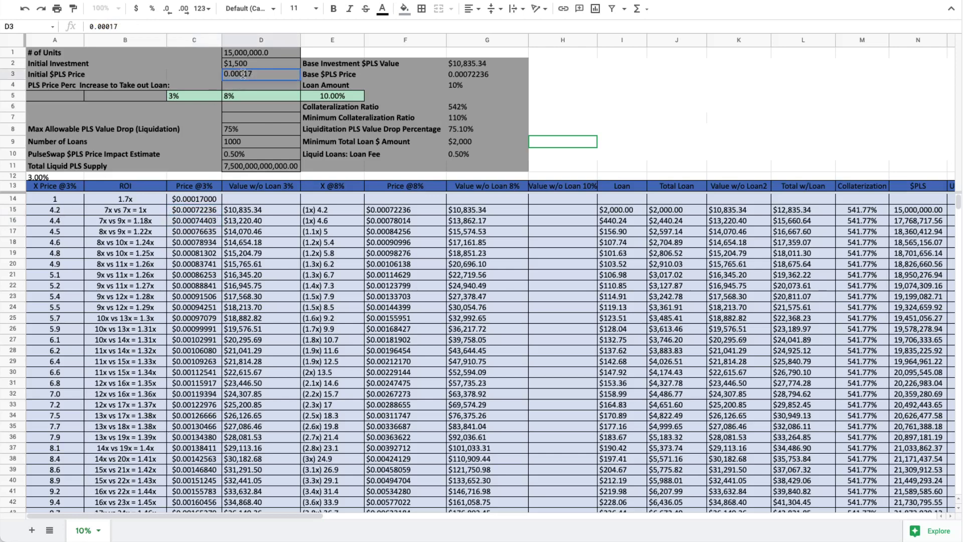
pyautogui.press('Left')
pyautogui.press('Left')
pyautogui.press('BackSpace')
pyautogui.write('2')
pyautogui.press('Return')
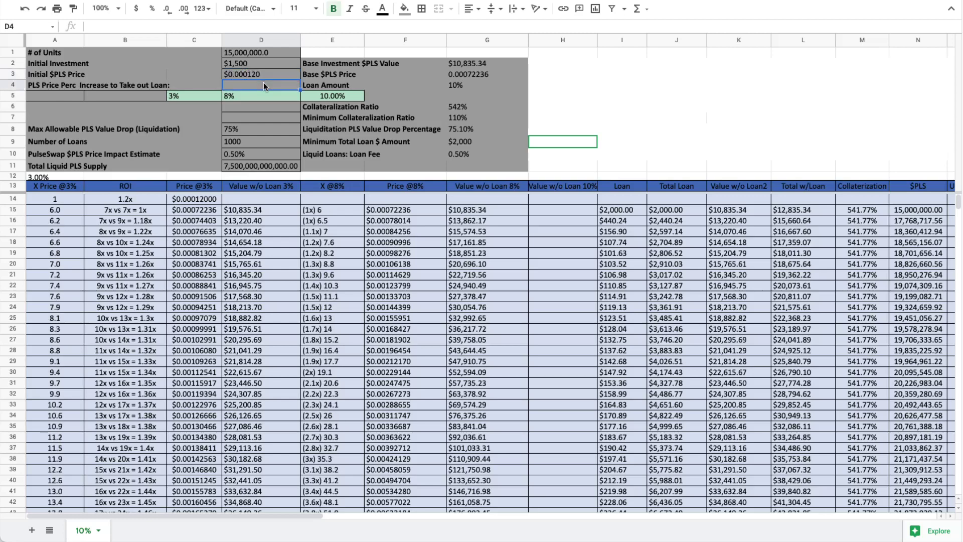
# Open the Initial $PLS Price for editing and review the multipliers and values down to the highlighted rows past row 143.
pyautogui.click(264, 72)
pyautogui.doubleClick(243, 73)
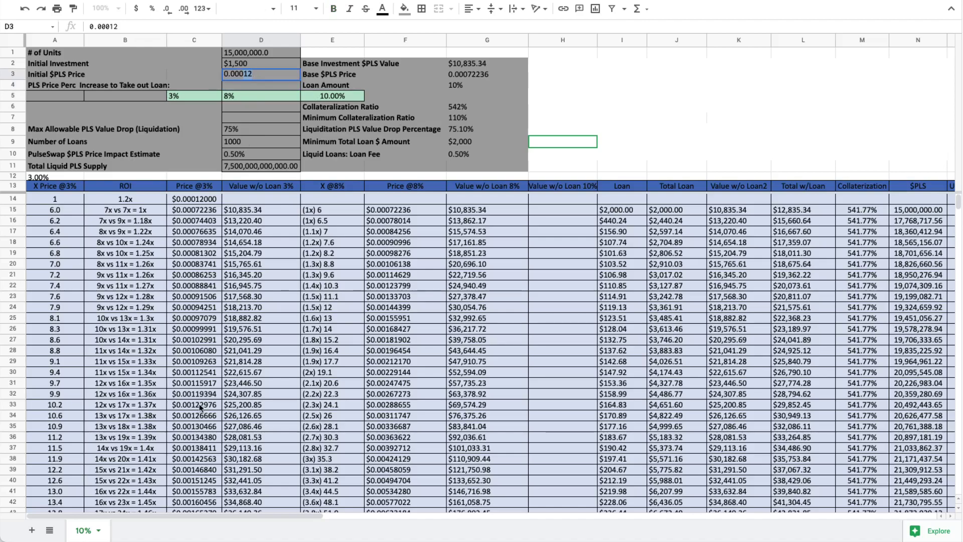
pyautogui.scroll(-20, 200, 408)
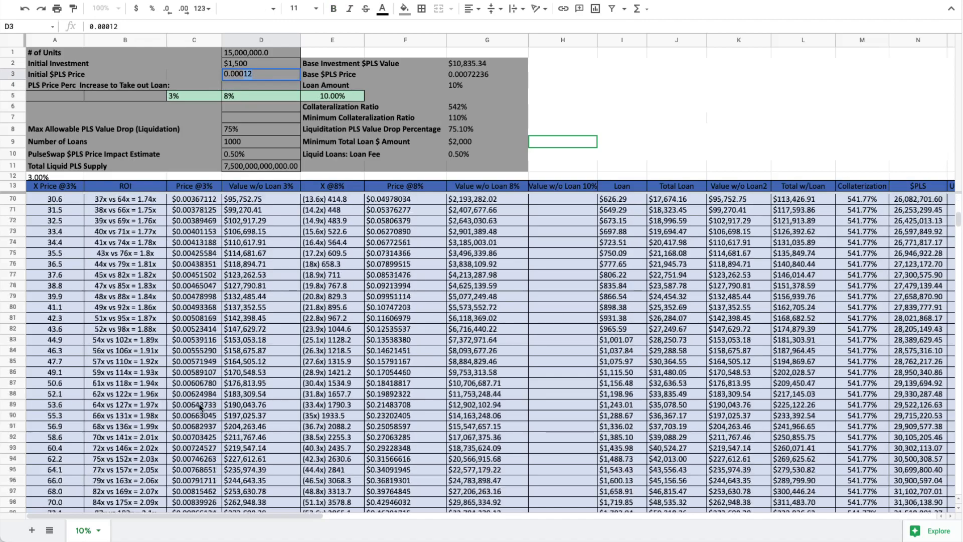
pyautogui.scroll(-3, 200, 407)
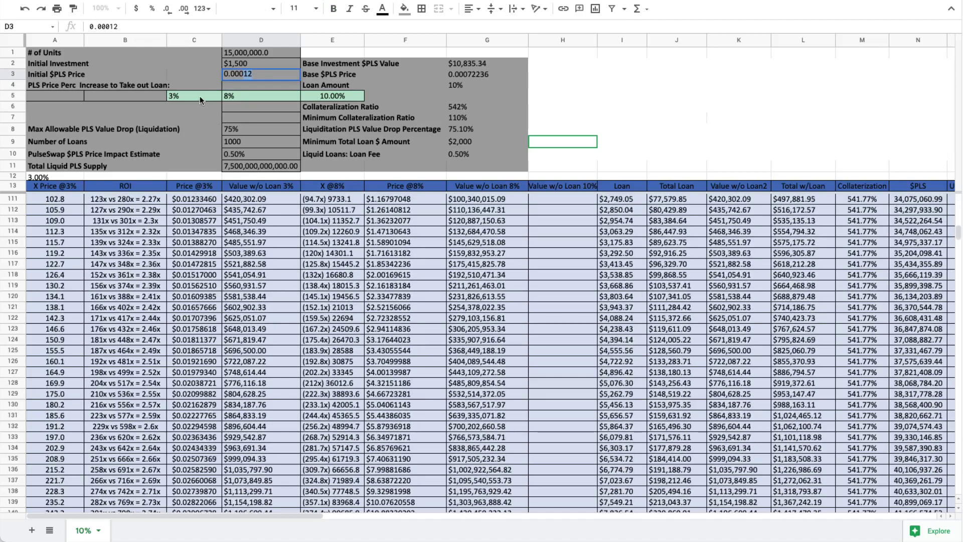
pyautogui.scroll(-4, 284, 415)
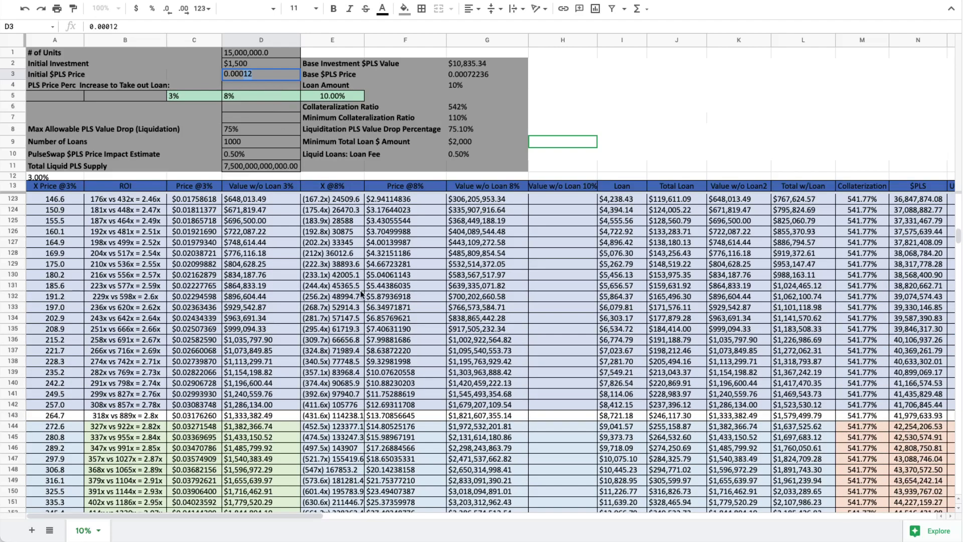
# Check the X @8% multiplier formulas in E130, E156 and E161 against their prices and values.
pyautogui.click(331, 274)
pyautogui.scroll(-7, 327, 363)
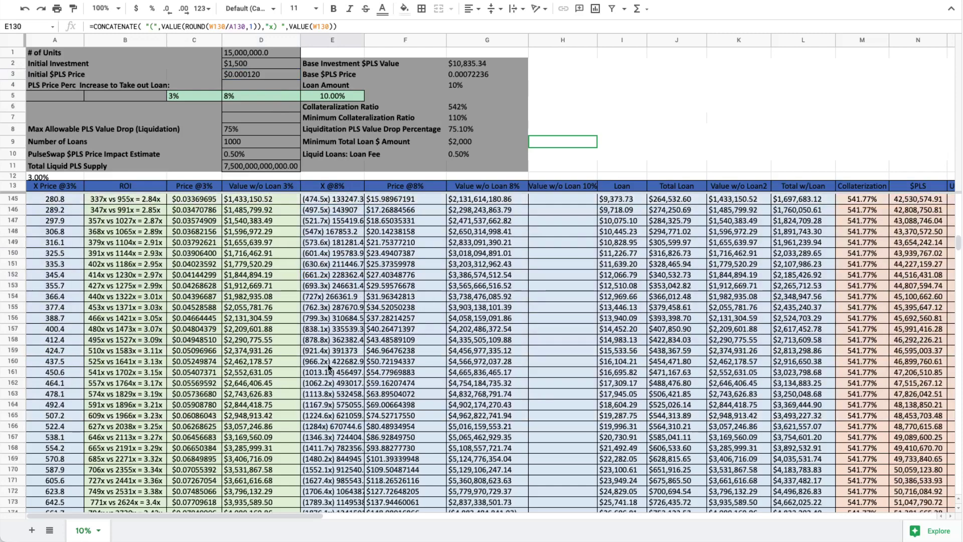
pyautogui.click(334, 318)
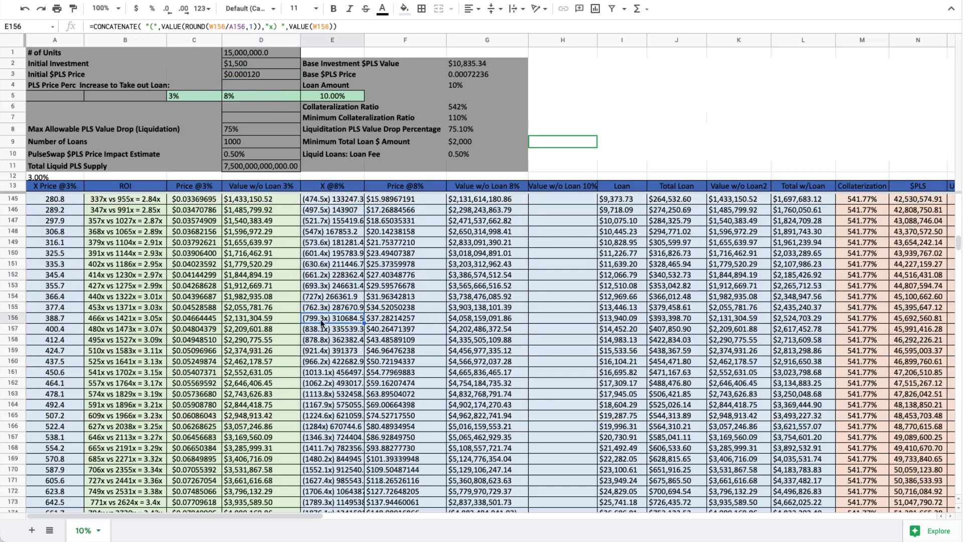
pyautogui.click(328, 372)
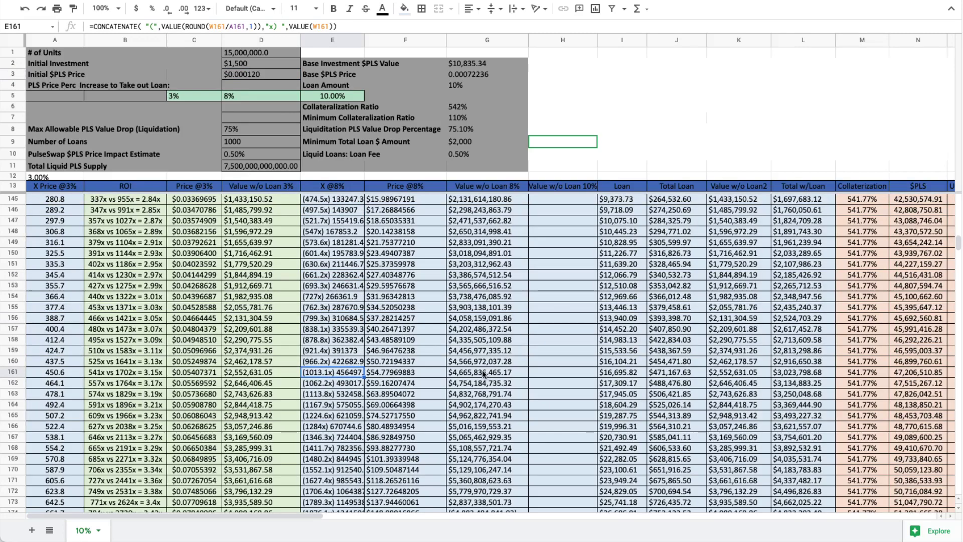
# Check the 3% multiplier in A175 and the value without loan in D175 at the end of the table.
pyautogui.scroll(-2, 268, 432)
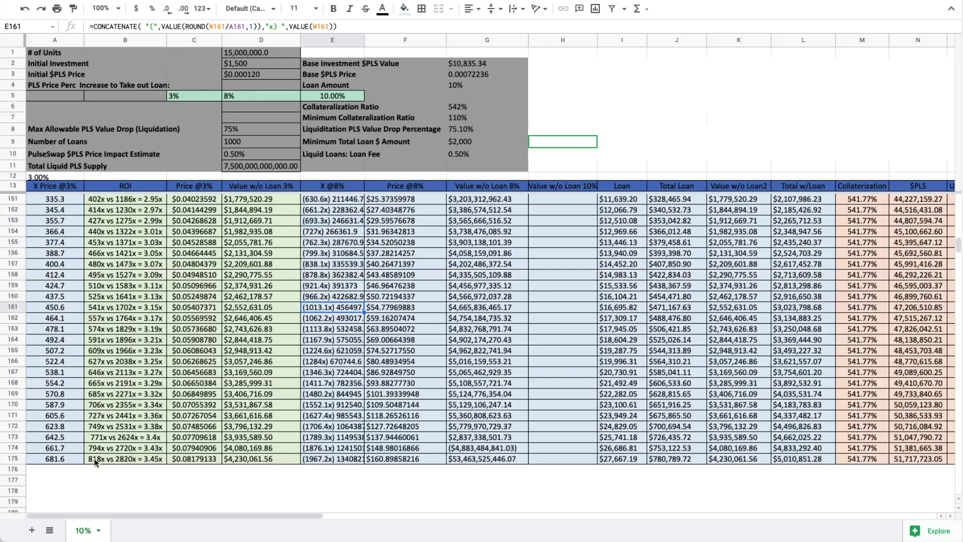
pyautogui.click(63, 458)
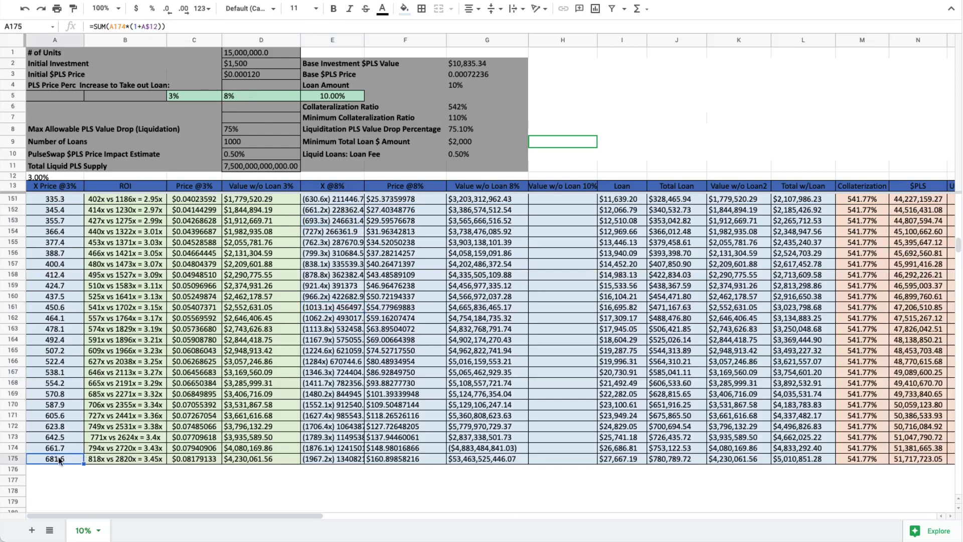
pyautogui.click(244, 461)
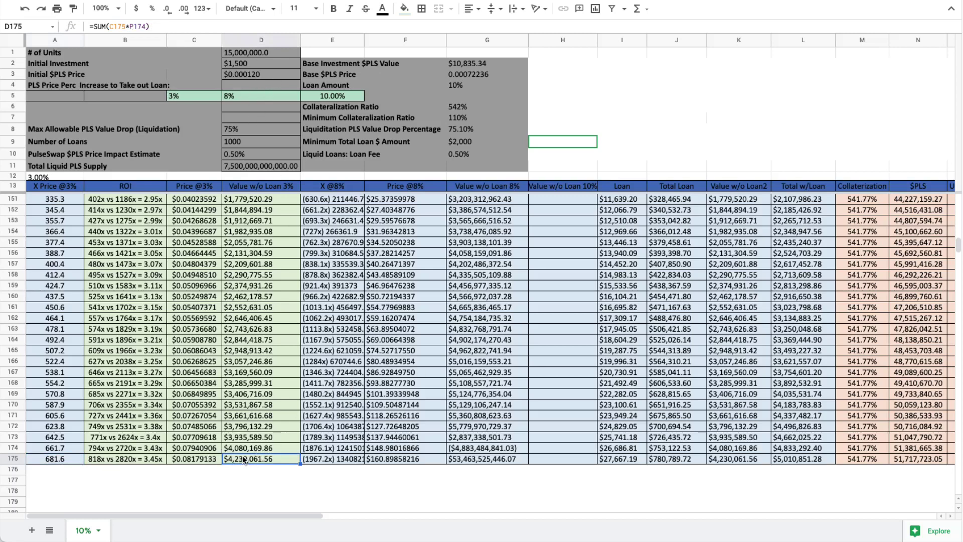
pyautogui.scroll(5, 387, 330)
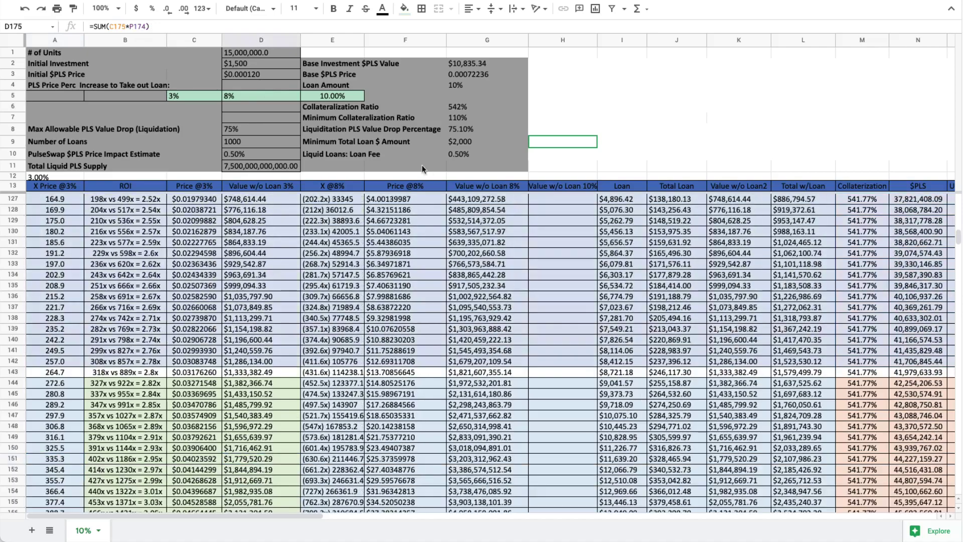
# Examine rows 76 and 77, checking the X @8% multiplier in E77 and the value without loan at 8% in G77.
pyautogui.scroll(2, 424, 246)
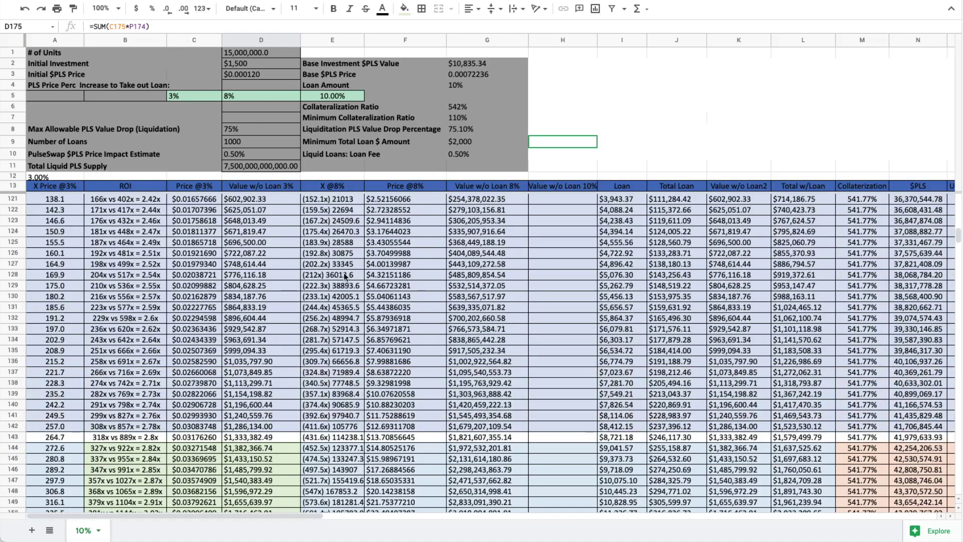
pyautogui.scroll(10, 344, 275)
pyautogui.scroll(3, 345, 275)
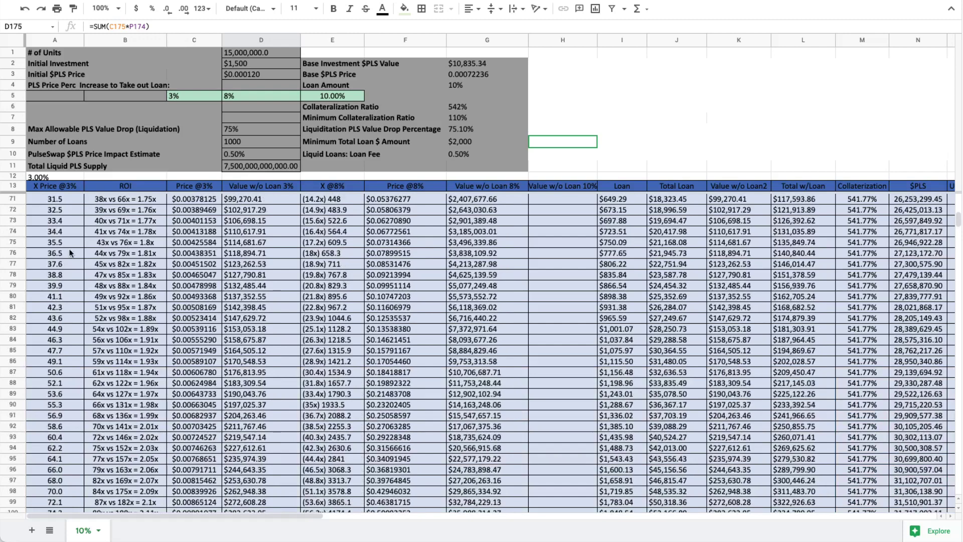
pyautogui.click(17, 253)
pyautogui.keyDown('shift'); pyautogui.click(17, 264); pyautogui.keyUp('shift')
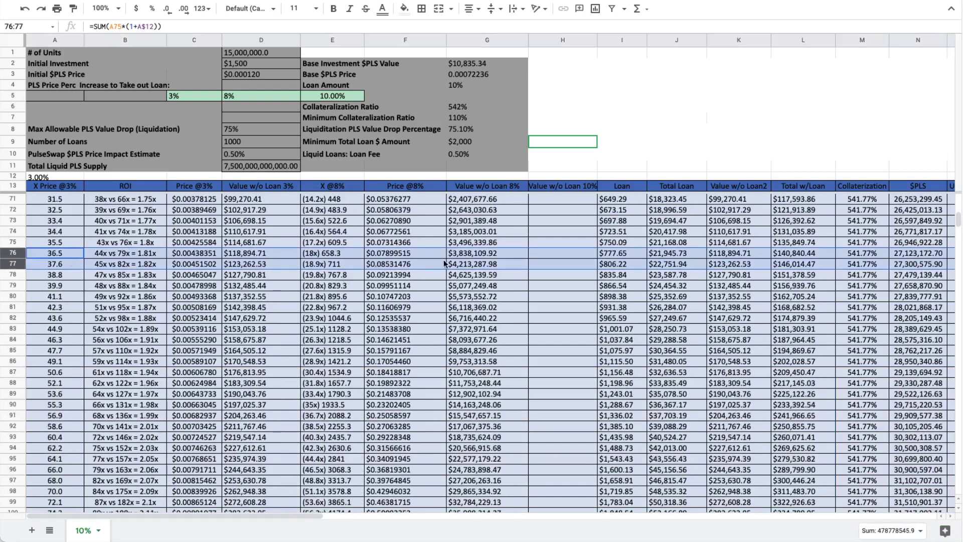
pyautogui.click(344, 264)
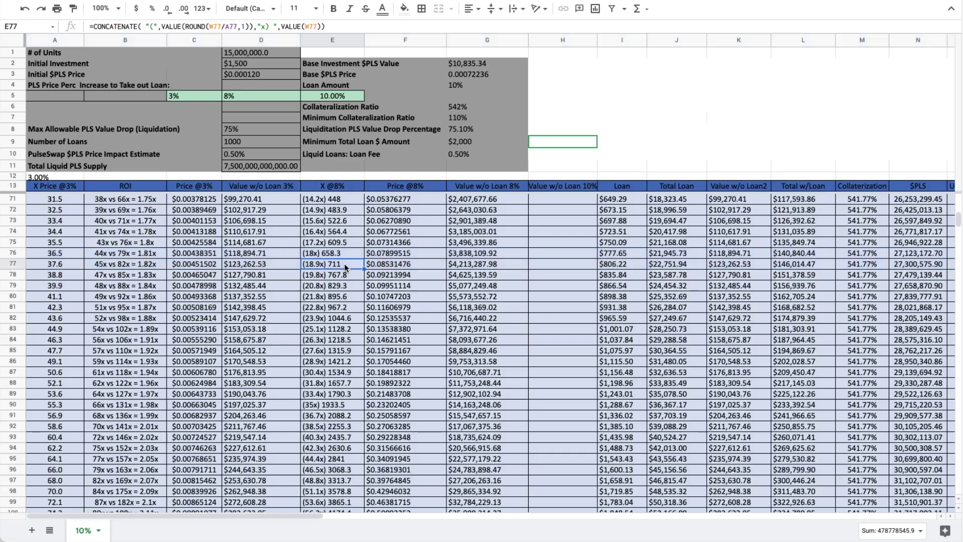
pyautogui.click(457, 264)
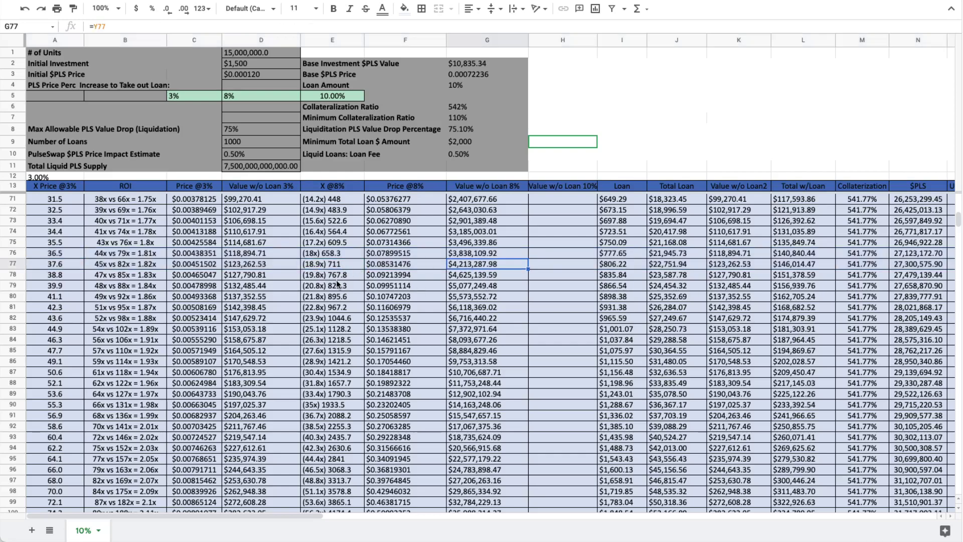
# Compare the end-of-table rows with row 77, checking the X @8% multiplier in E77 and the Price @8% in F77.
pyautogui.scroll(-8, 344, 268)
pyautogui.scroll(-10, 344, 268)
pyautogui.scroll(-4, 344, 267)
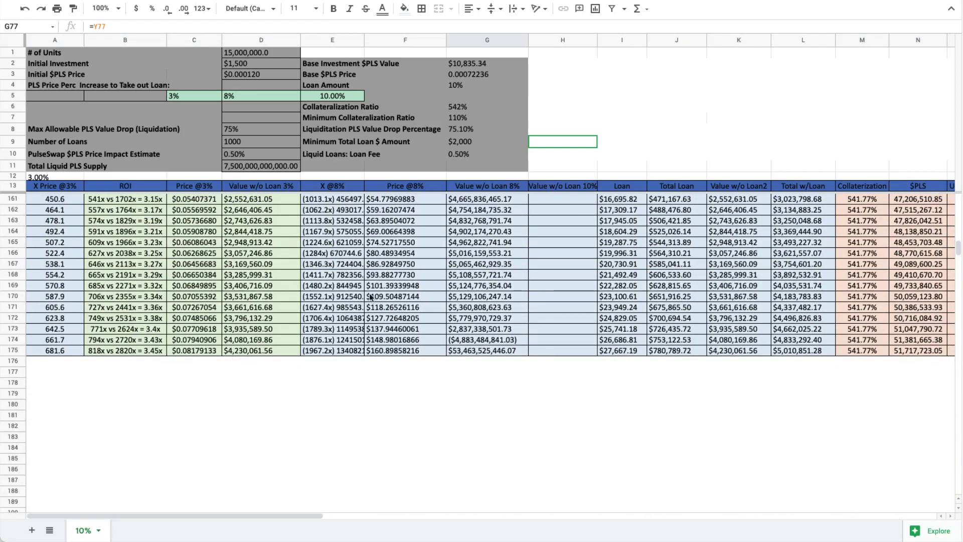
pyautogui.scroll(15, 370, 296)
pyautogui.scroll(7, 369, 296)
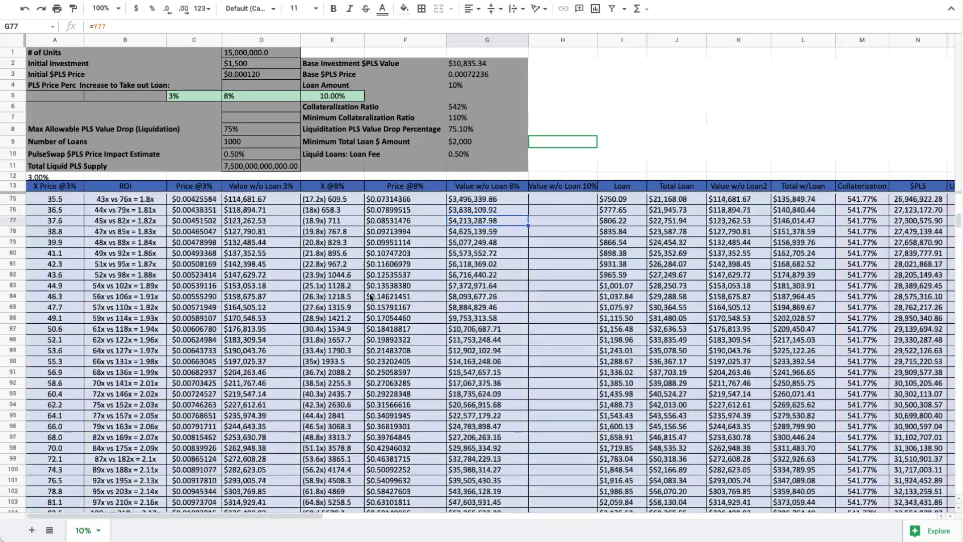
pyautogui.scroll(-1, 370, 296)
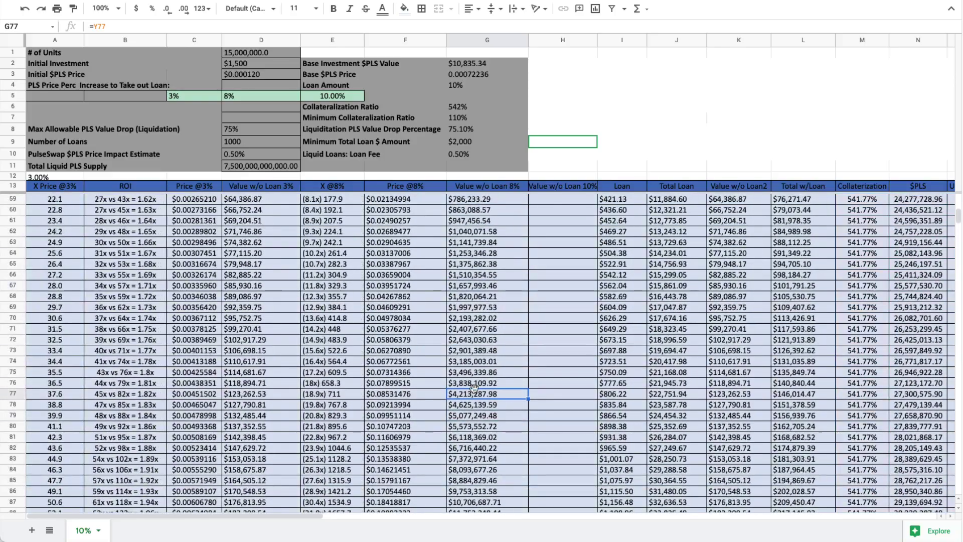
pyautogui.click(343, 394)
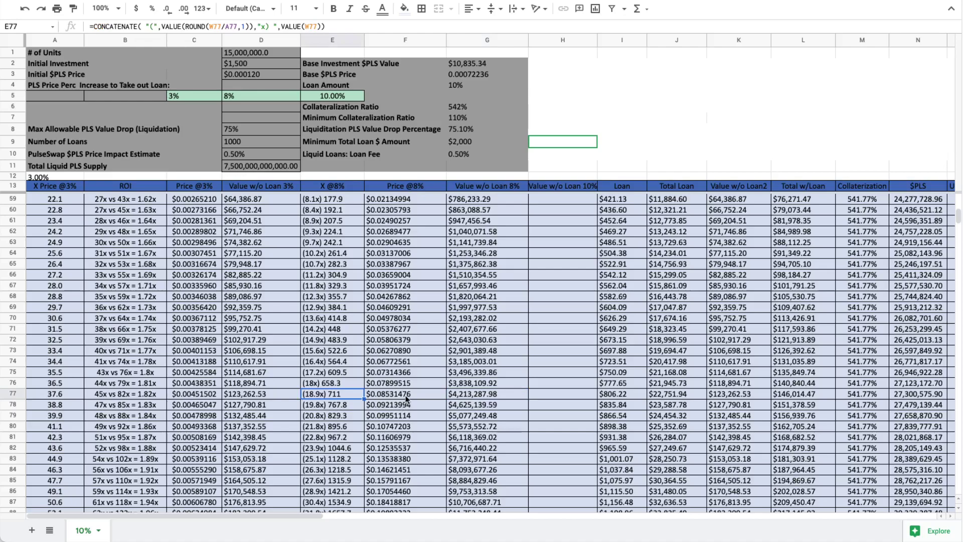
pyautogui.click(390, 395)
# Check the Price @3% formula in C175 on the last table row and review the values back up to around row 37.
pyautogui.scroll(-20, 398, 392)
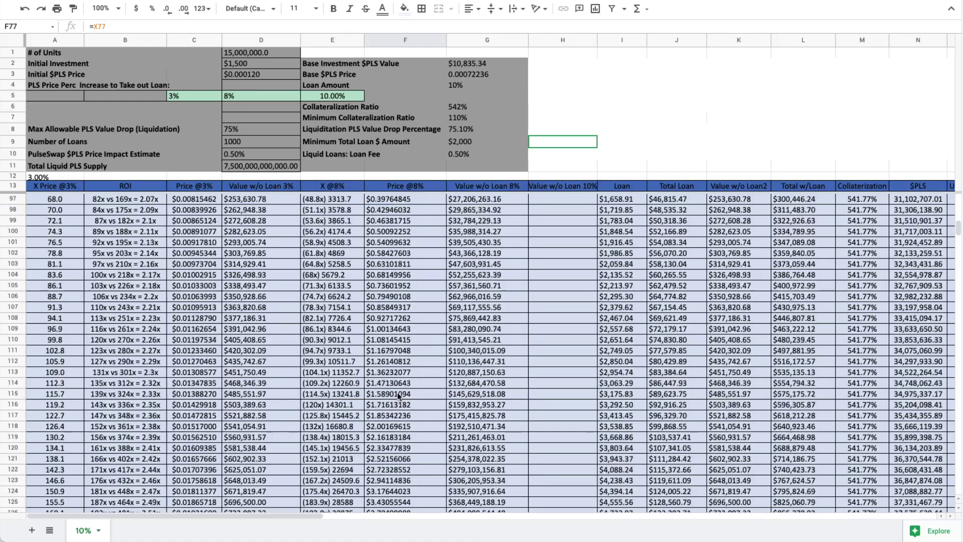
pyautogui.scroll(-5, 397, 392)
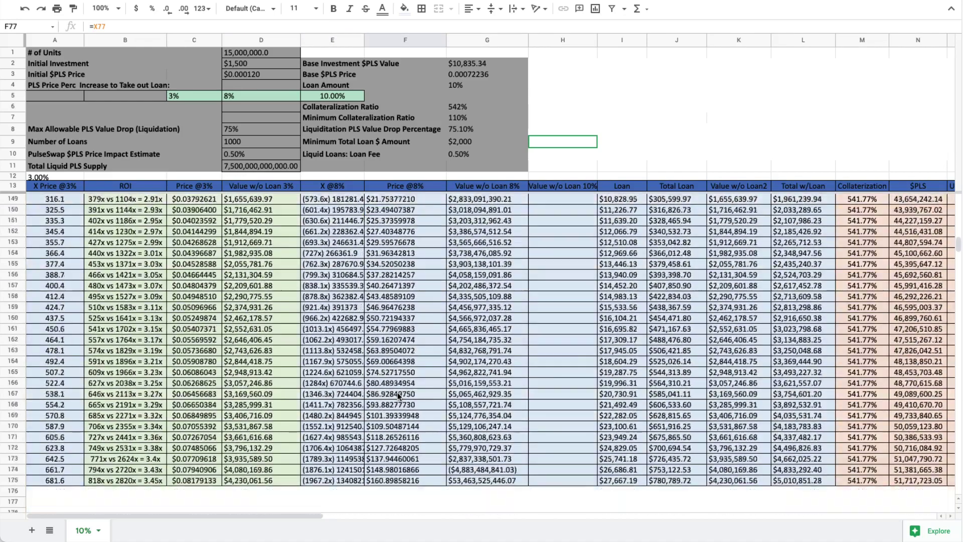
pyautogui.click(197, 394)
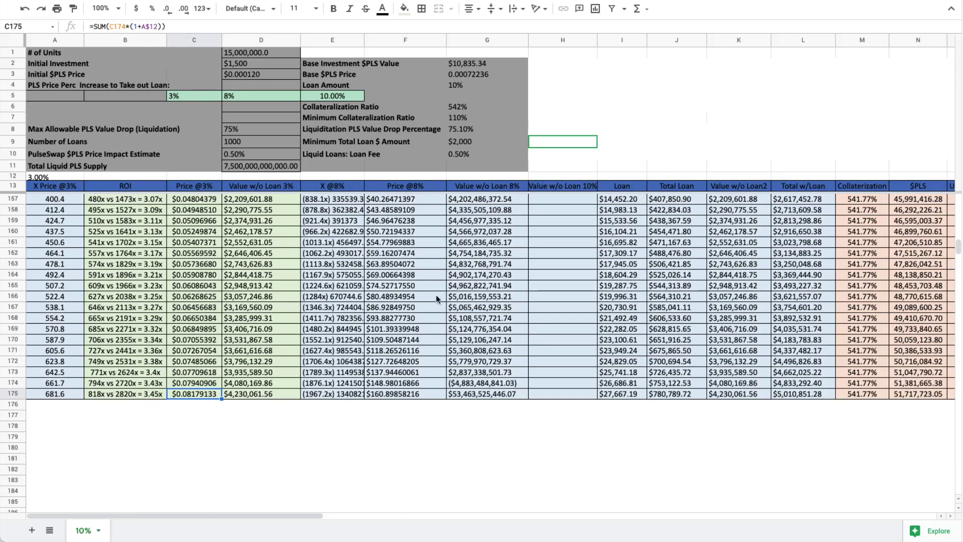
pyautogui.scroll(3, 222, 382)
pyautogui.scroll(-2, 241, 401)
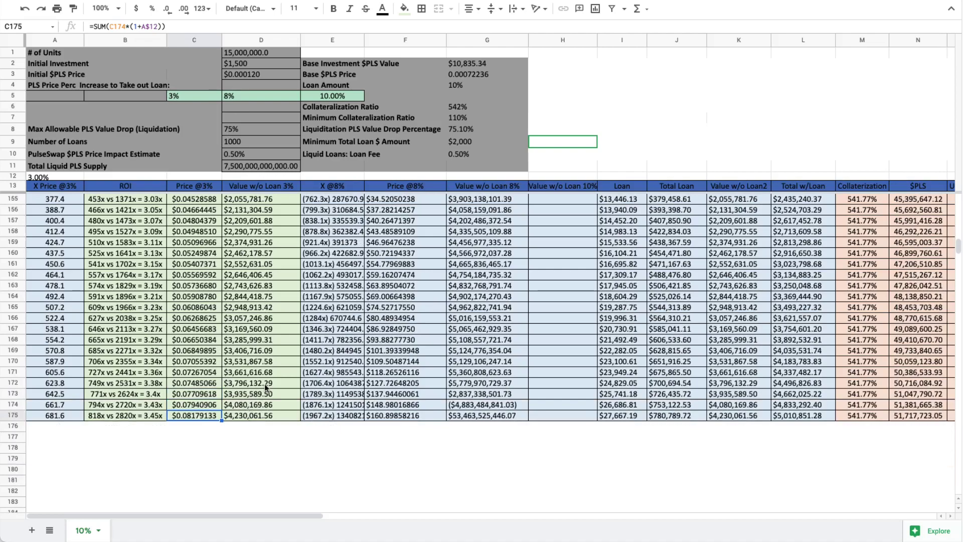
pyautogui.scroll(20, 264, 386)
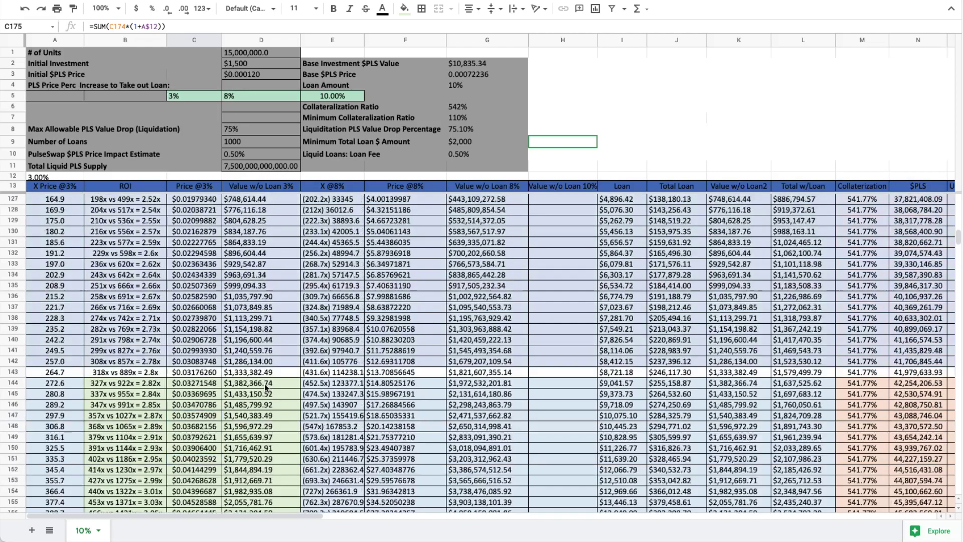
pyautogui.scroll(8, 429, 414)
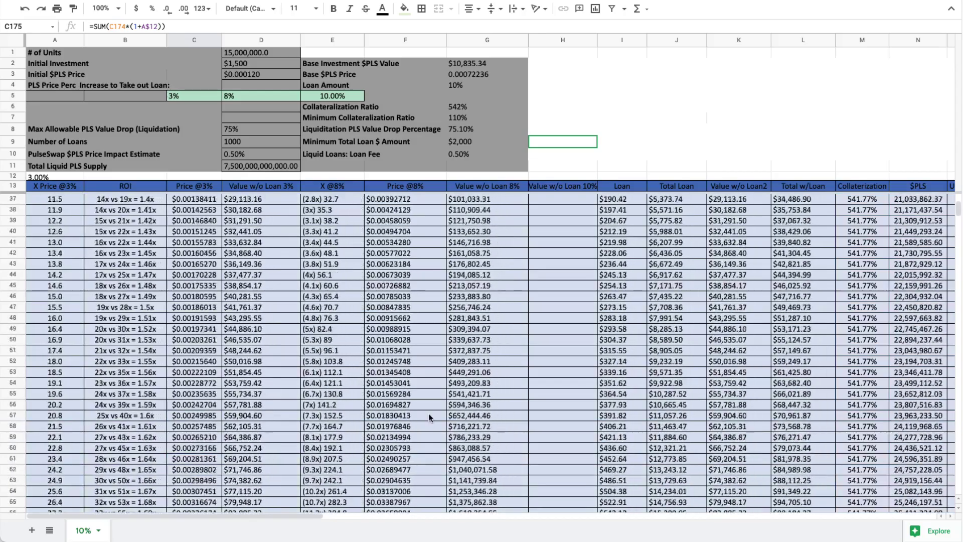